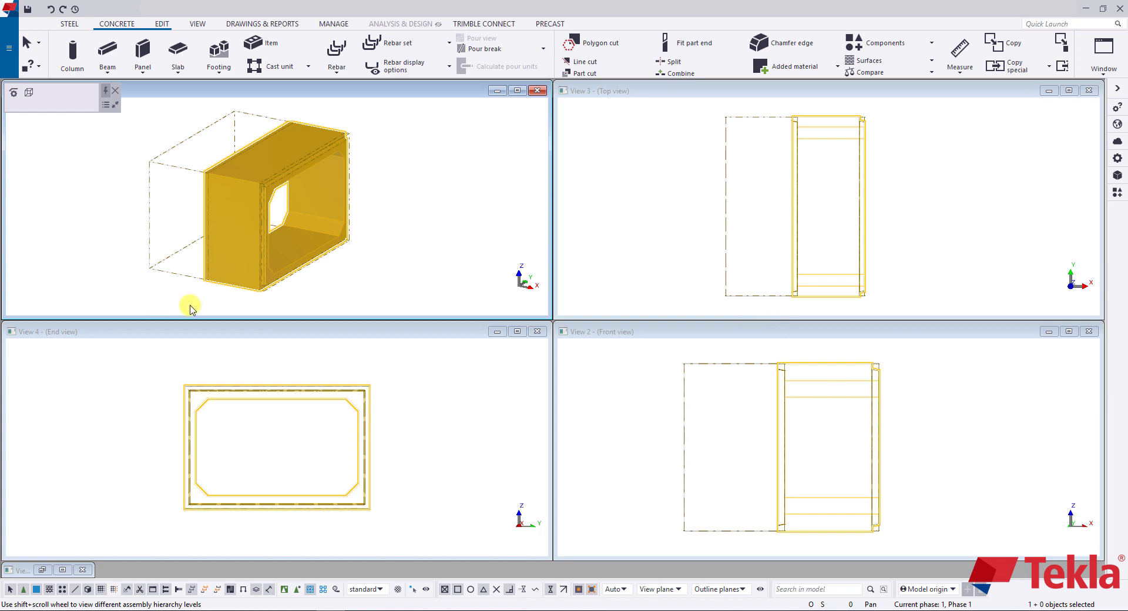
# Step: Hide the cuts and added material of parts in the perspective view
pyautogui.moveTo(338, 231); pyautogui.dragTo(388, 226, button='middle')
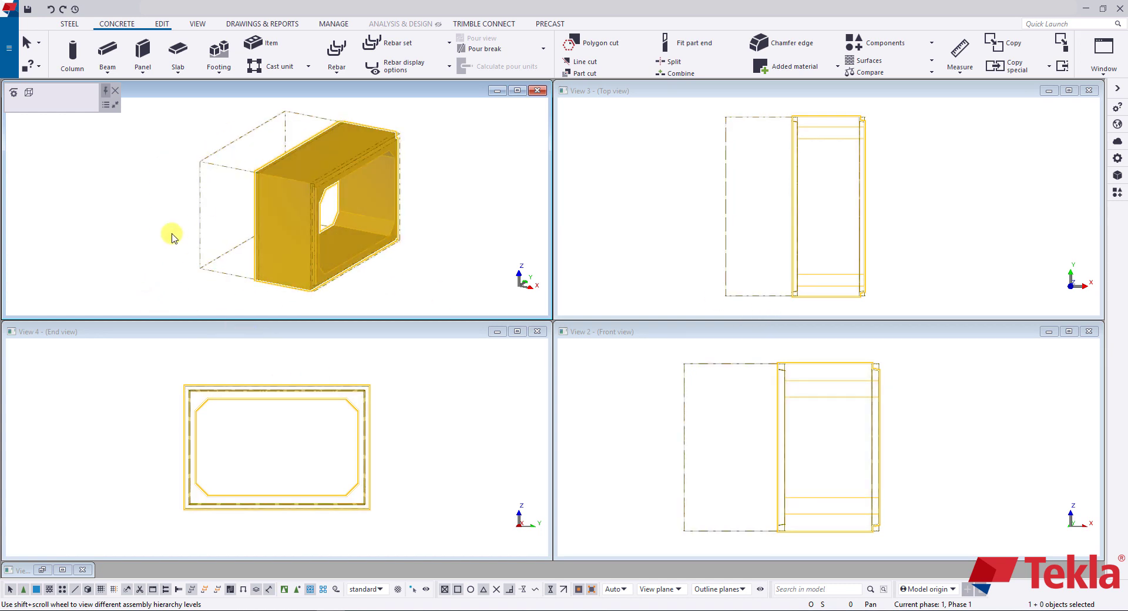
pyautogui.click(97, 159)
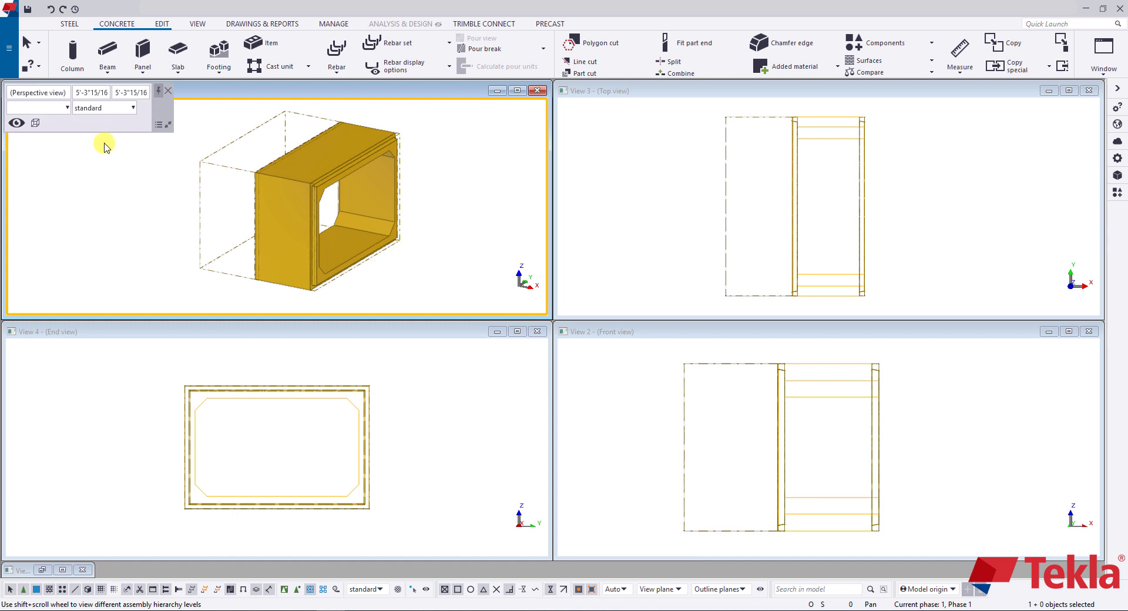
pyautogui.click(18, 127)
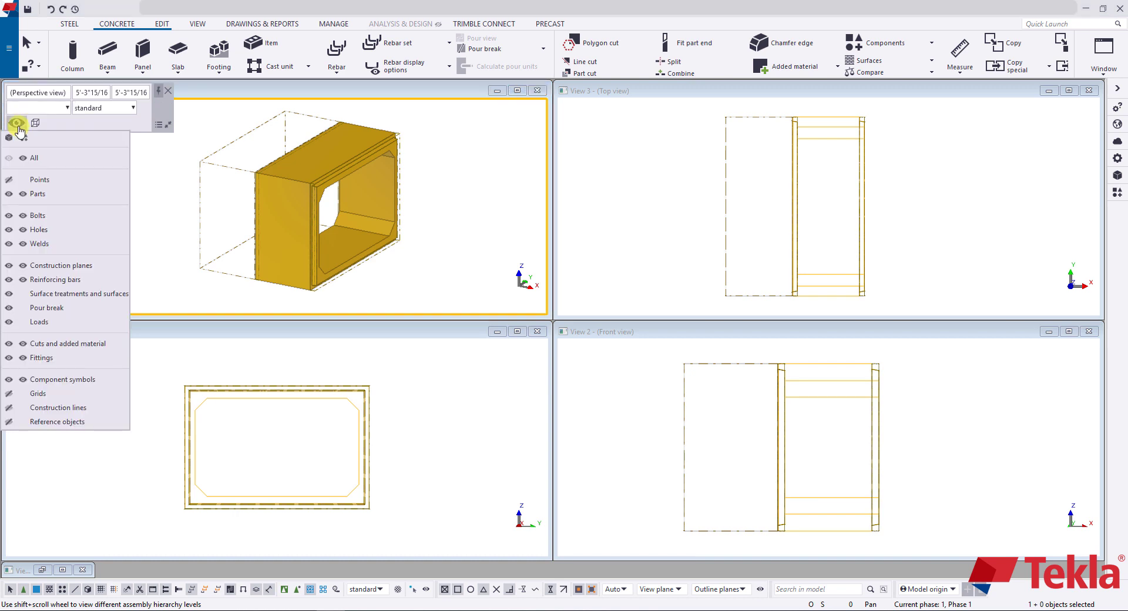
pyautogui.click(10, 344)
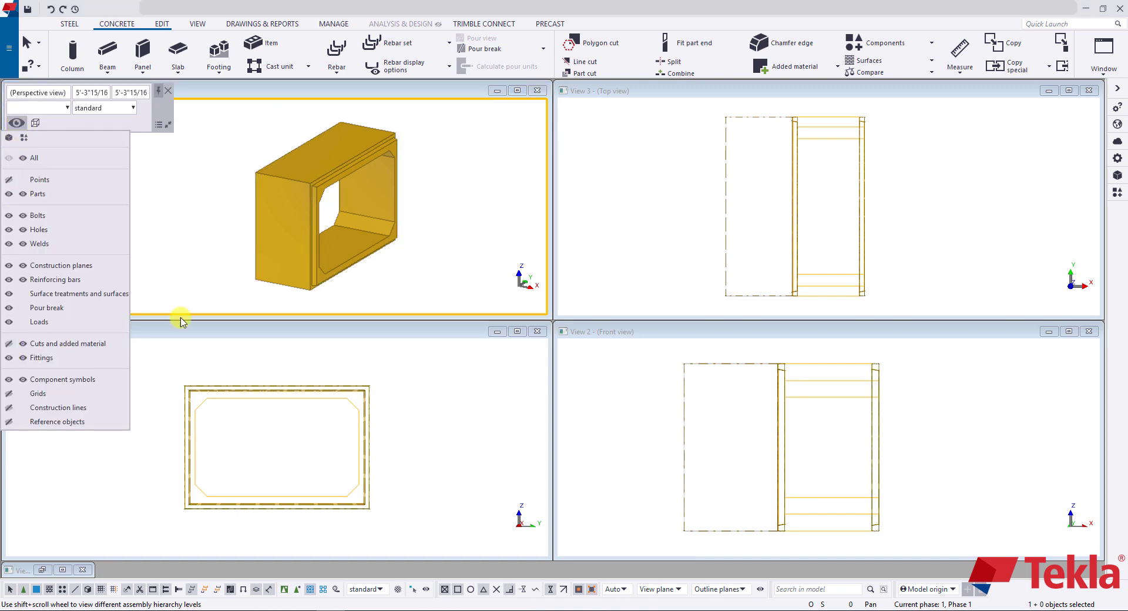
pyautogui.click(663, 156)
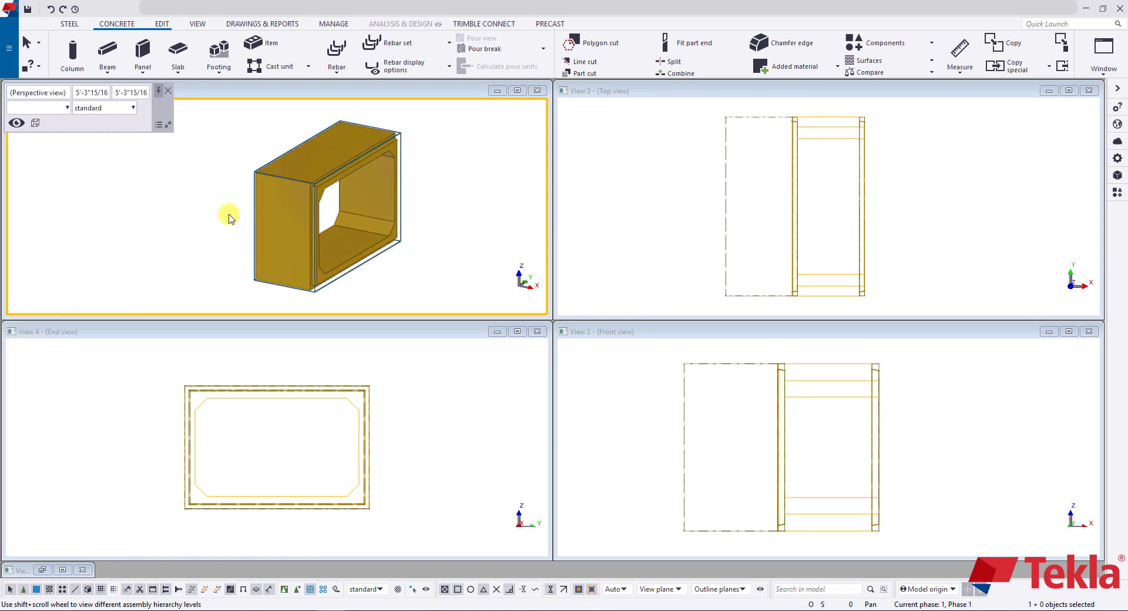
# Step: Switch the parts' cuts and added material visible and back to hidden in the perspective view
pyautogui.click(16, 123)
pyautogui.click(9, 344)
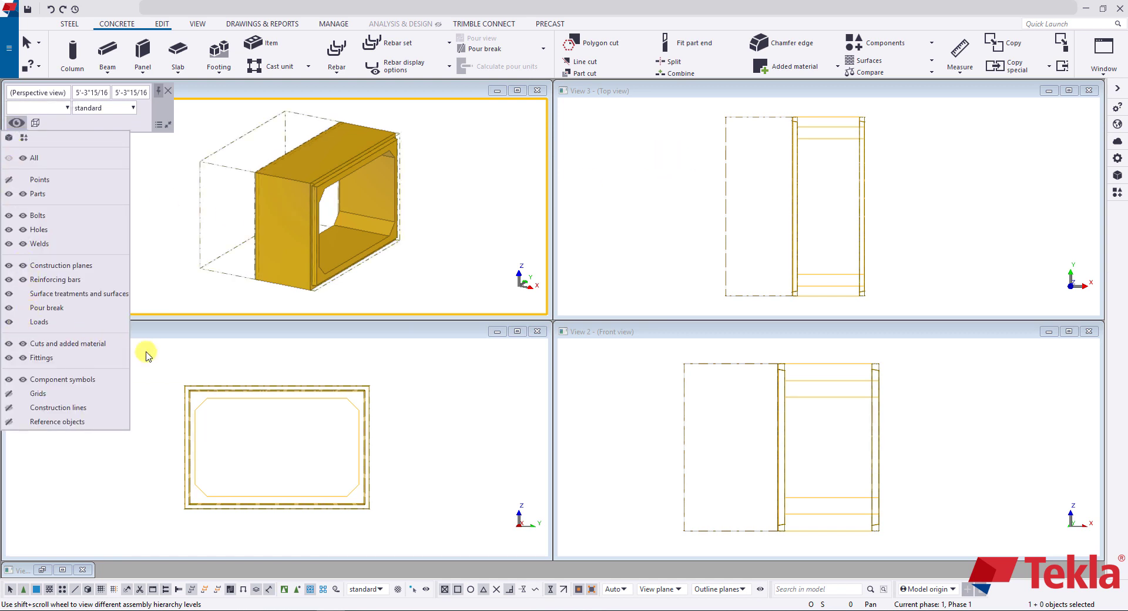
pyautogui.click(650, 175)
pyautogui.click(17, 123)
pyautogui.click(8, 344)
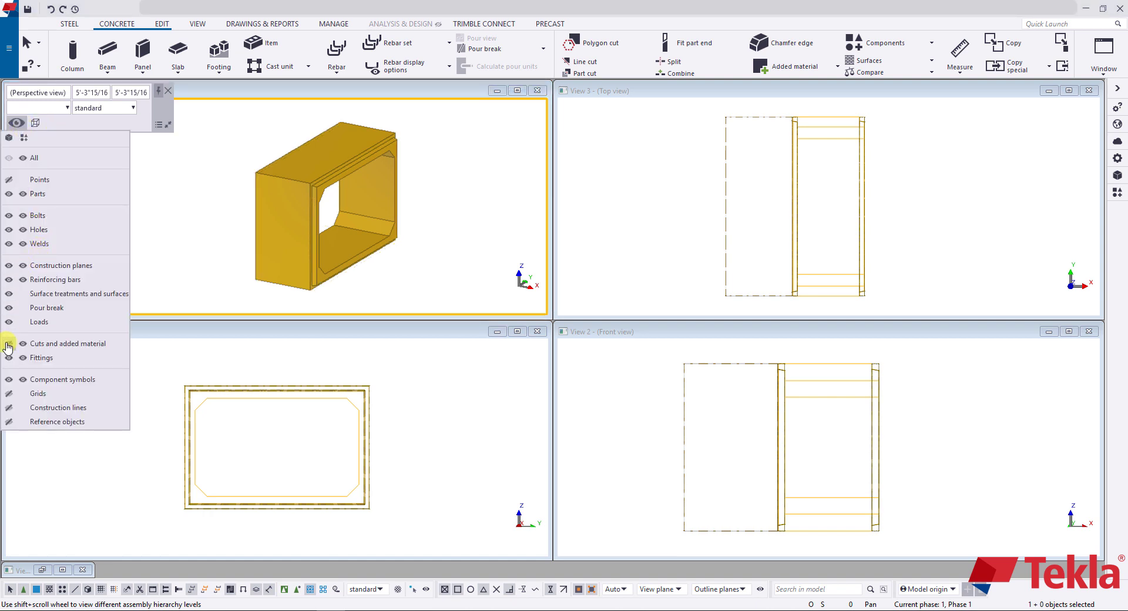
pyautogui.click(254, 166)
# Step: Create a crossing rebar set around the outer faces of the concrete box, using the end edge of its top face
pyautogui.scroll(3, 255, 181)
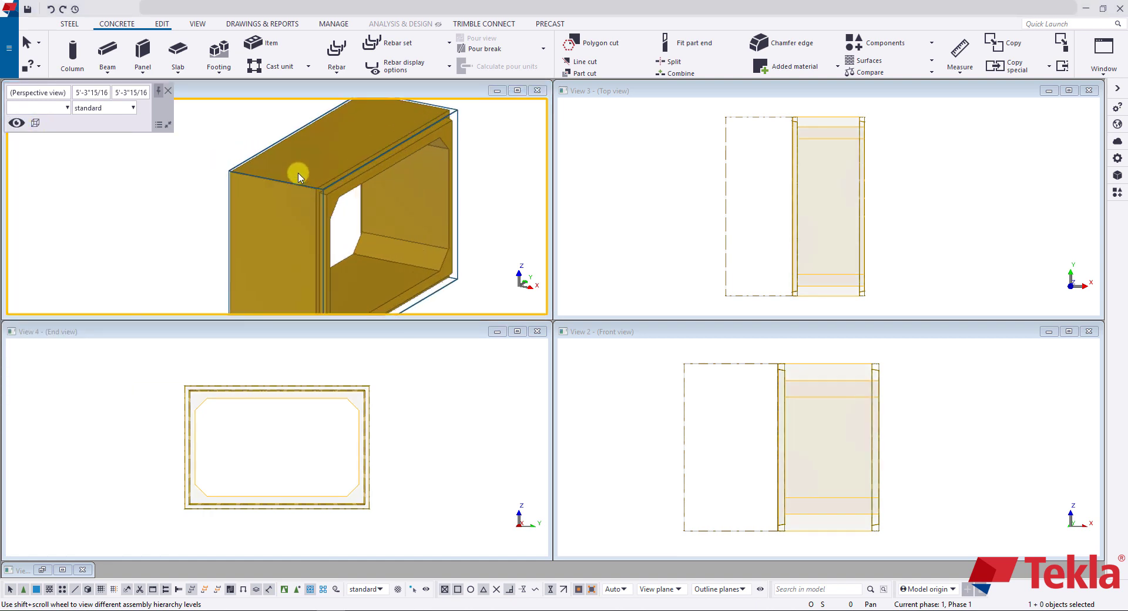
pyautogui.scroll(-4, 326, 175)
pyautogui.moveTo(338, 180)
pyautogui.keyDown('ctrl'); pyautogui.mouseDown(button='middle')
pyautogui.moveTo(313, 183)
pyautogui.moveTo(329, 179)
pyautogui.mouseUp(button='middle'); pyautogui.keyUp('ctrl')
pyautogui.press('Escape')
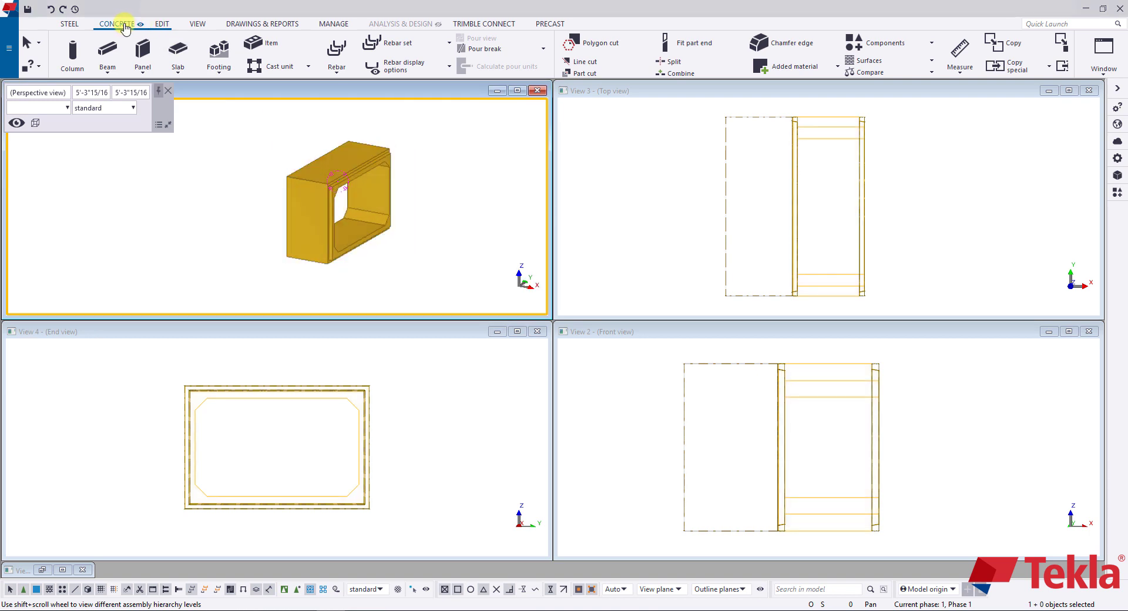
pyautogui.click(123, 26)
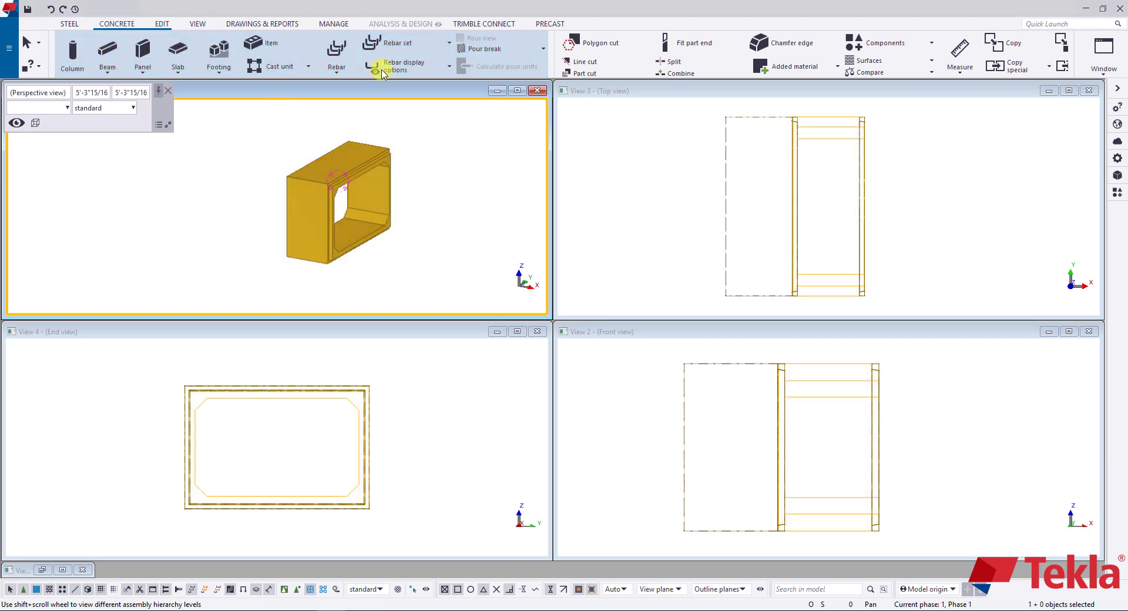
pyautogui.click(416, 50)
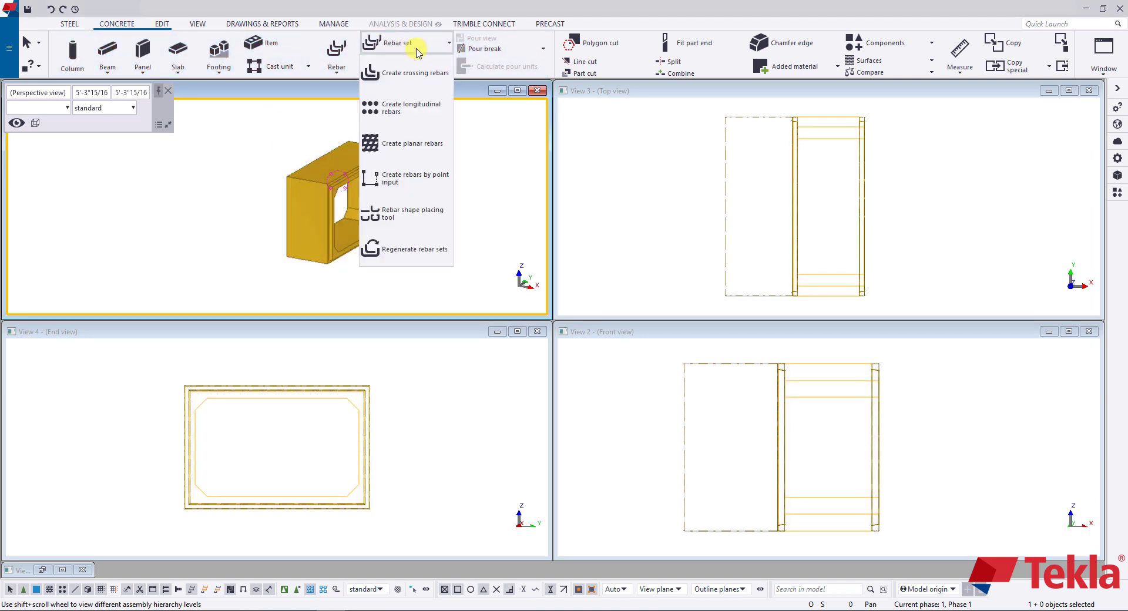
pyautogui.click(421, 81)
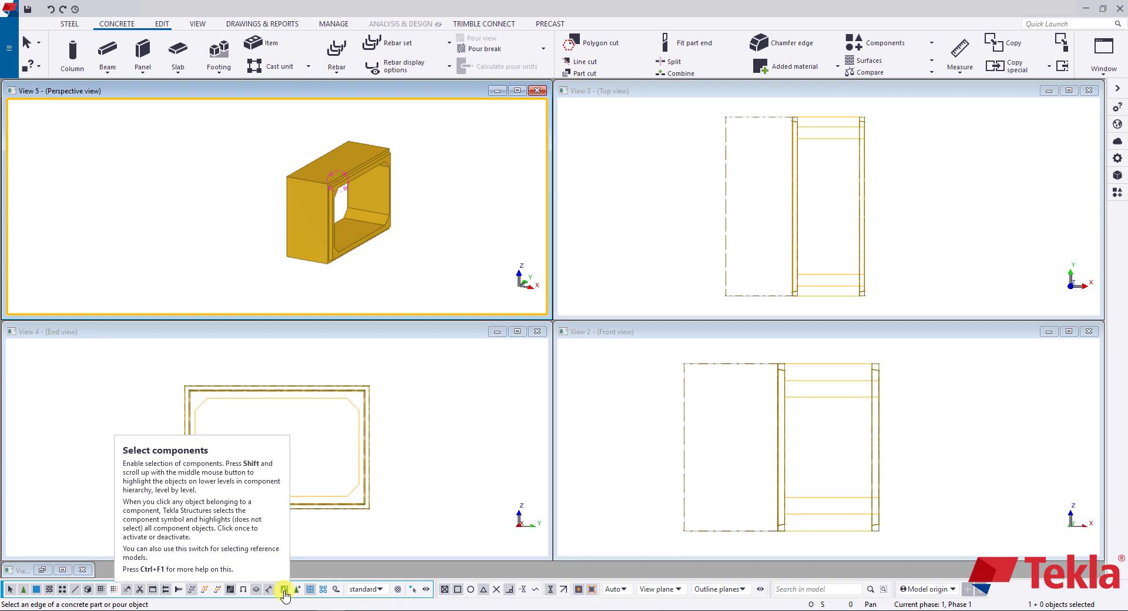
pyautogui.scroll(5, 319, 227)
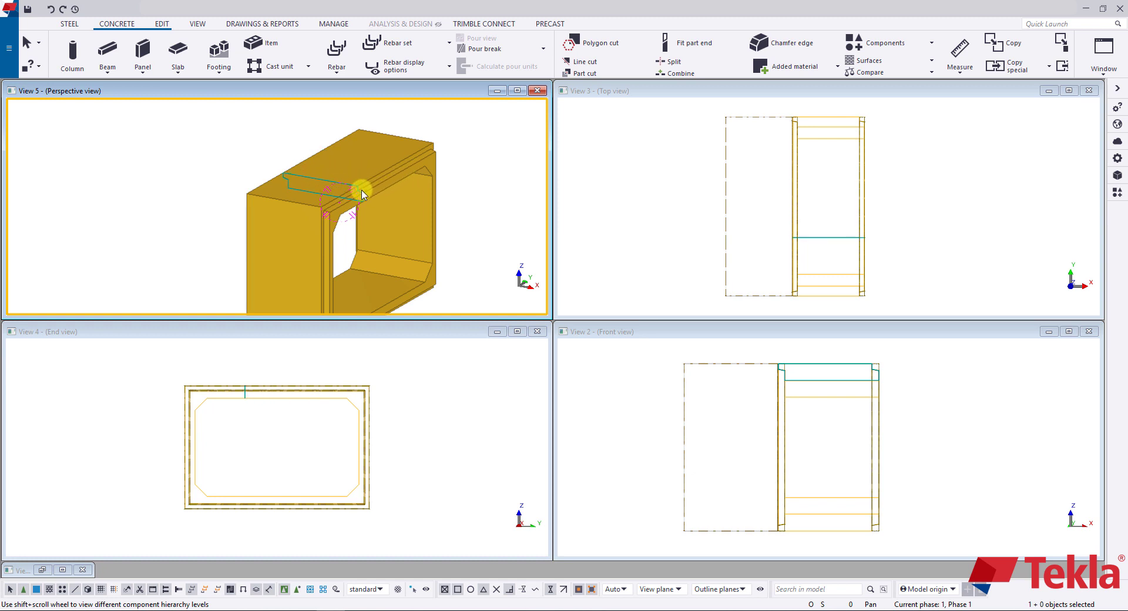
pyautogui.scroll(2, 362, 194)
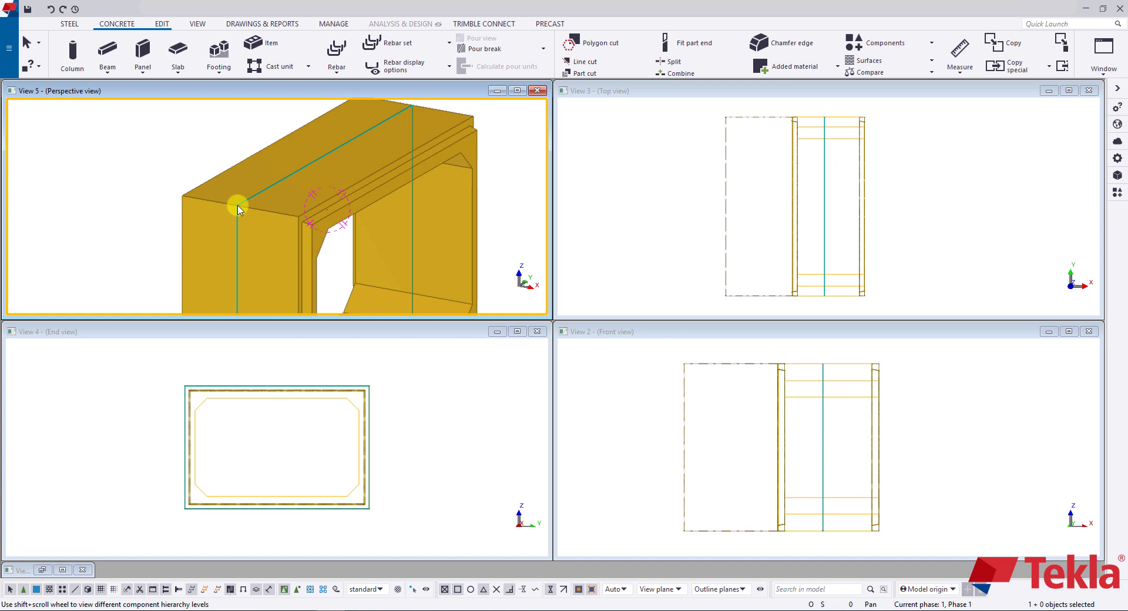
pyautogui.click(238, 208)
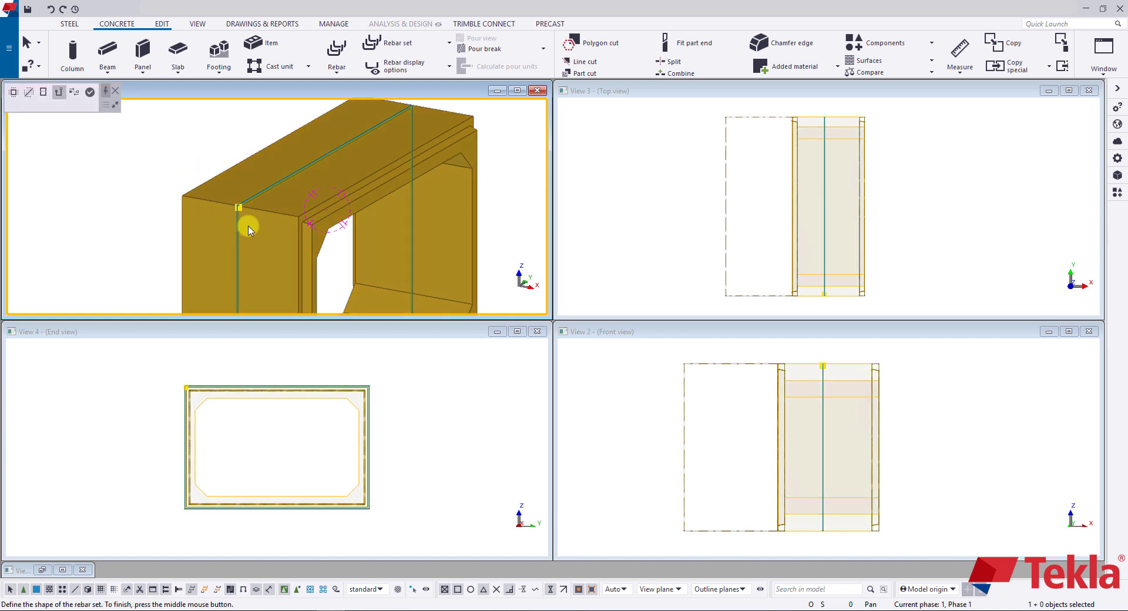
pyautogui.middleClick(155, 171)
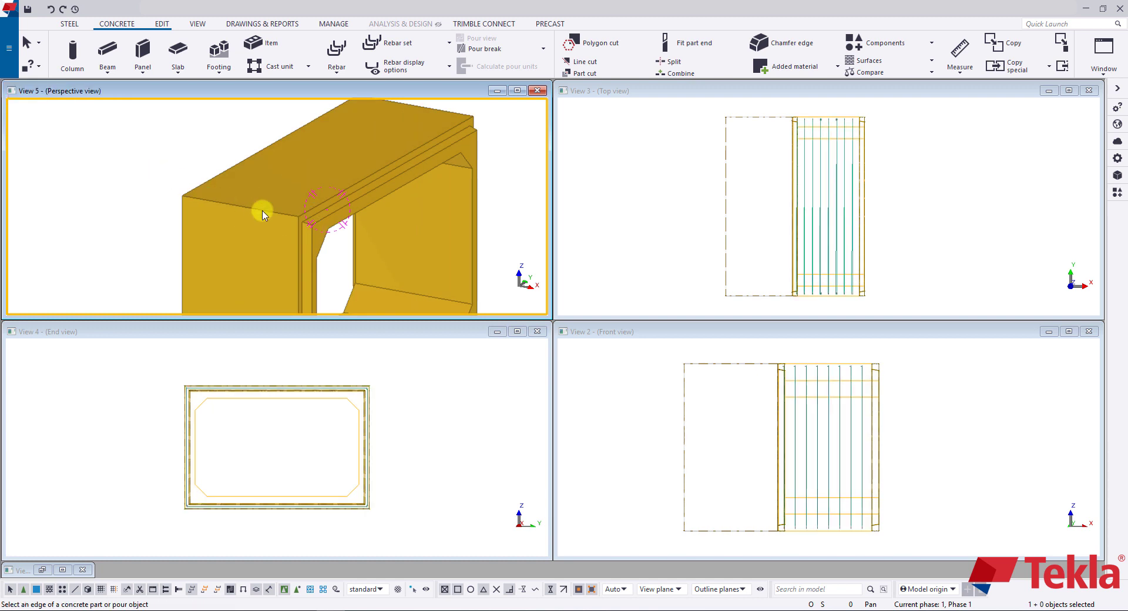
# Step: End the crossing rebar command and display the parts as transparent in the perspective view to reveal the rebars
pyautogui.moveTo(253, 219); pyautogui.dragTo(119, 151, button='middle')
pyautogui.press('Escape')
pyautogui.hotkey('ctrl', '2')
pyautogui.scroll(-2, 294, 188)
pyautogui.rightClick(156, 170)
pyautogui.click(178, 179)
pyautogui.scroll(2, 316, 176)
pyautogui.scroll(-5, 197, 126)
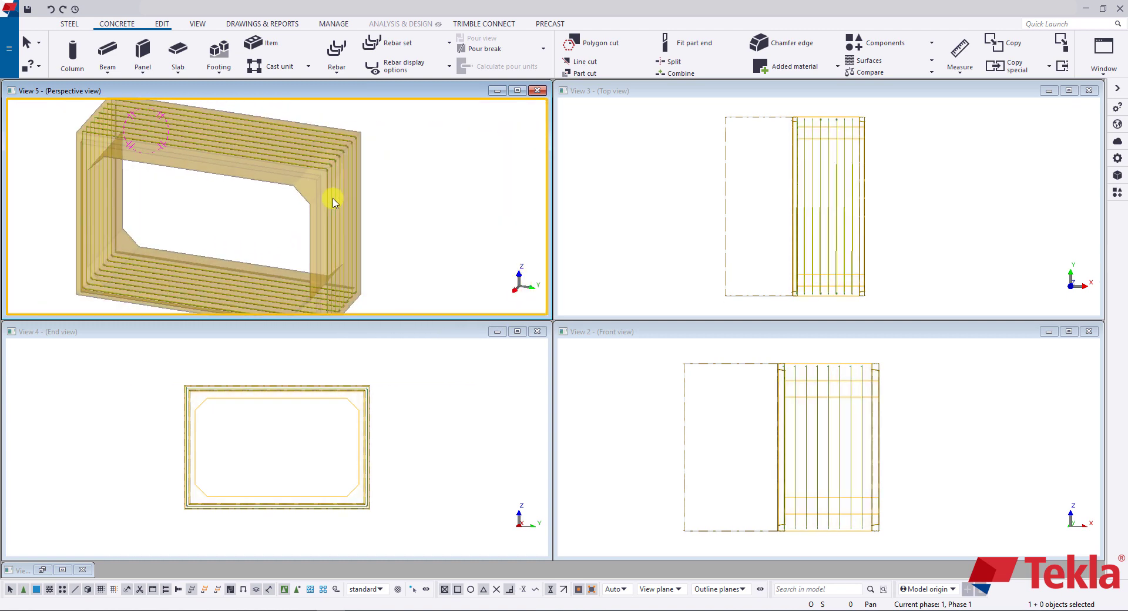
# Step: Turn on direct modification and select the crossing rebar set on the box's top face
pyautogui.scroll(-3, 317, 139)
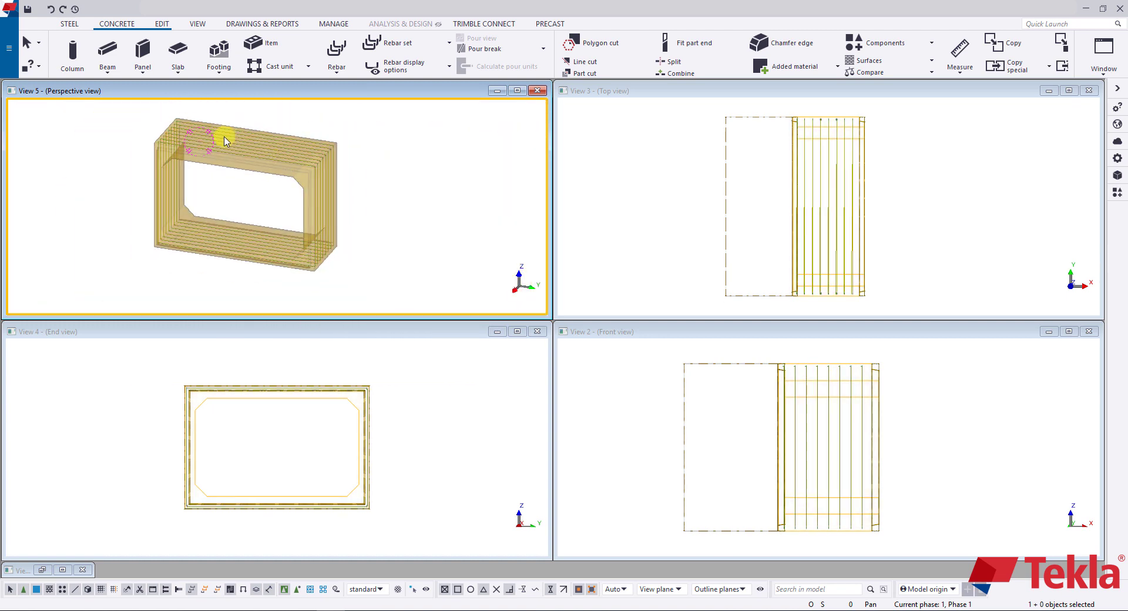
pyautogui.keyDown('ctrl'); pyautogui.moveTo(224, 137); pyautogui.dragTo(305, 161, button='middle'); pyautogui.keyUp('ctrl')
pyautogui.scroll(3, 285, 169)
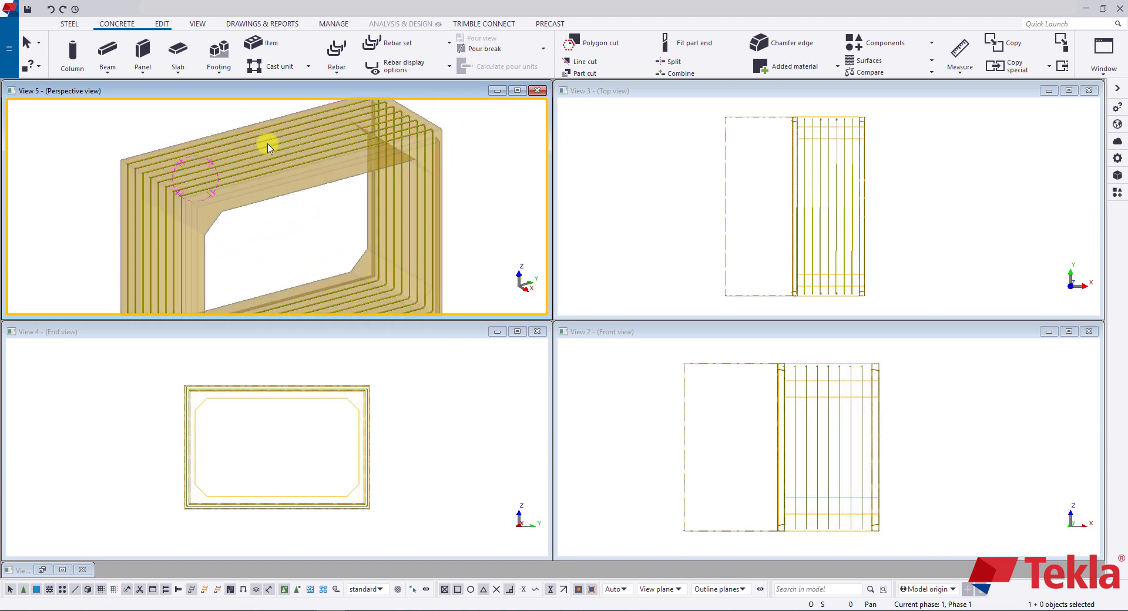
pyautogui.scroll(-2, 312, 197)
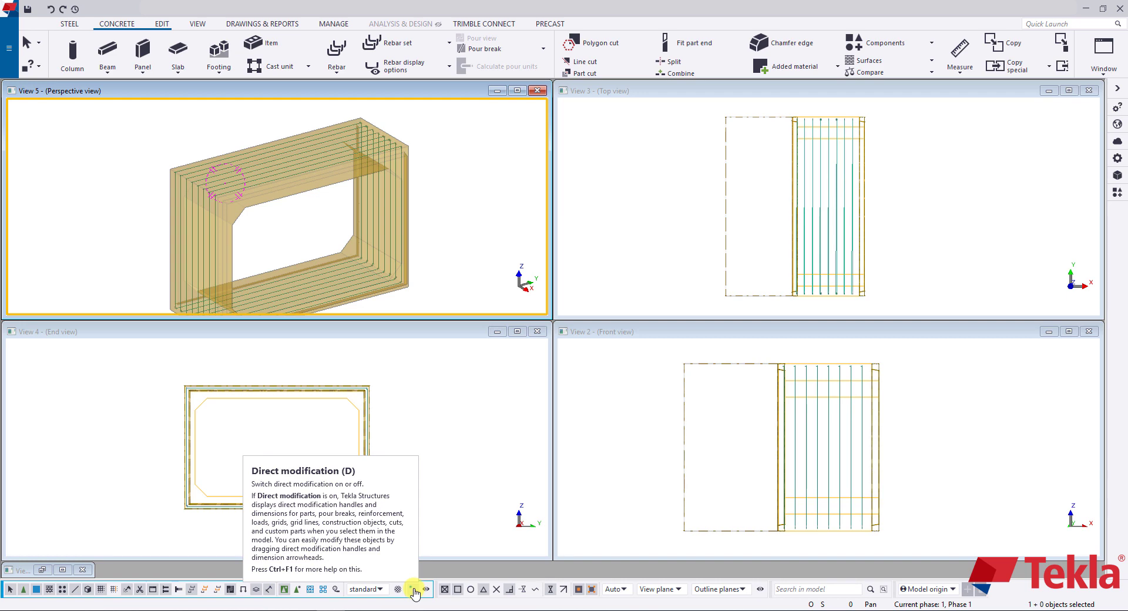
pyautogui.click(413, 589)
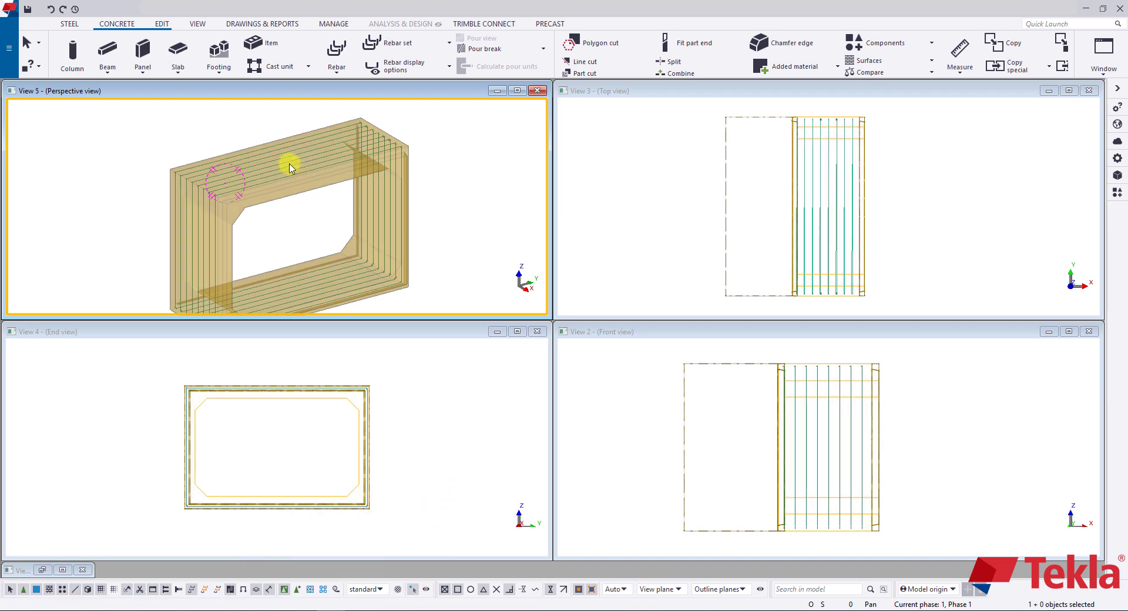
pyautogui.scroll(10, 327, 171)
pyautogui.click(236, 183)
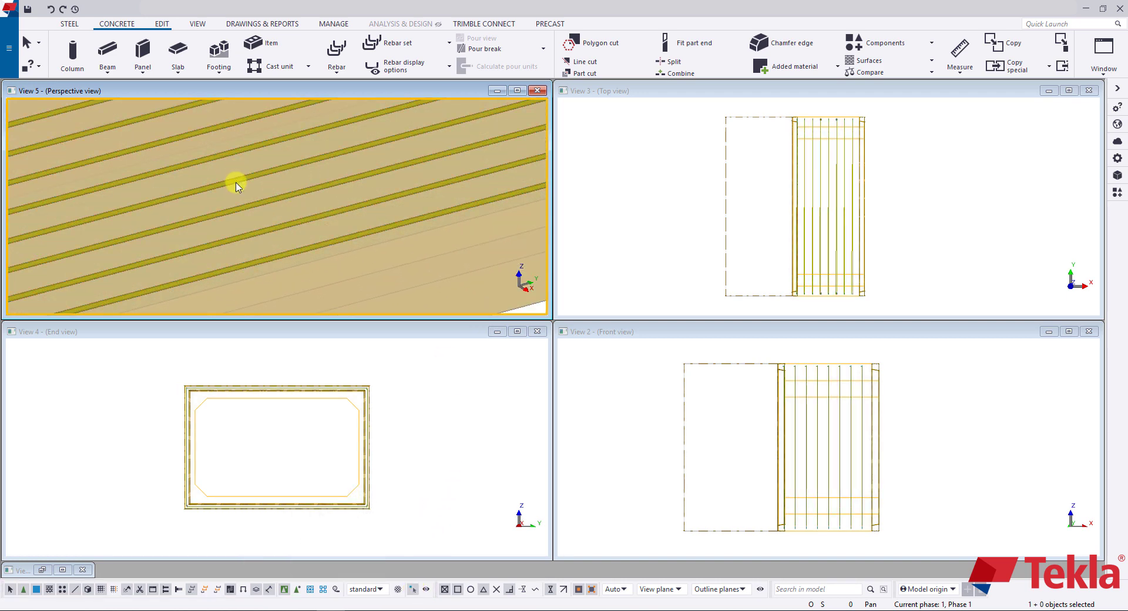
pyautogui.scroll(-6, 235, 182)
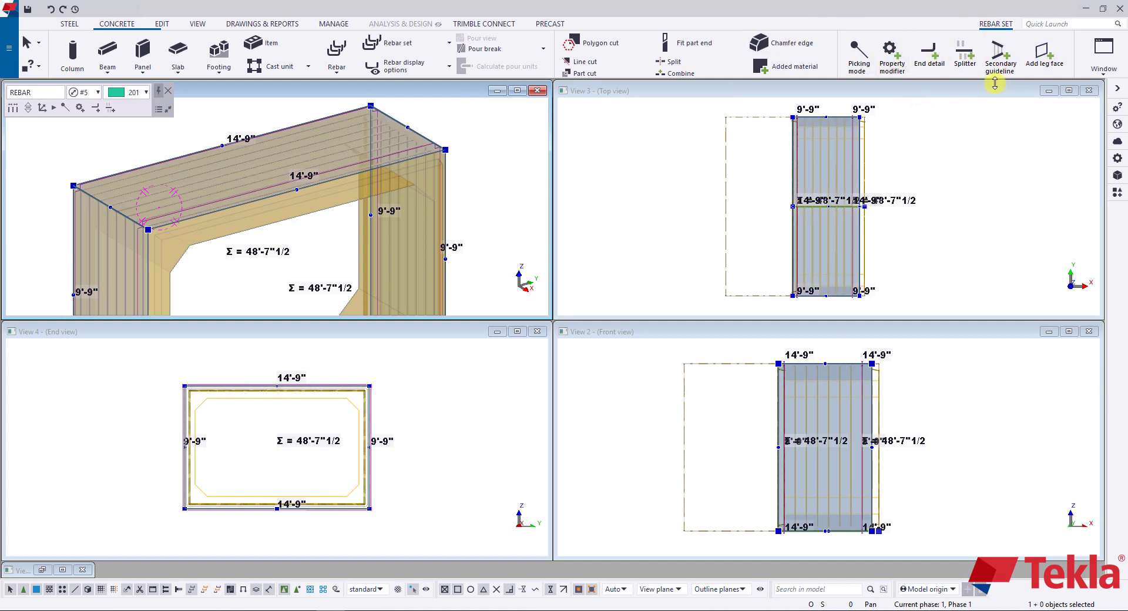
# Step: Add a splitter across the top face of the rebar set at the mid point of its long edge
pyautogui.click(975, 144)
pyautogui.click(960, 54)
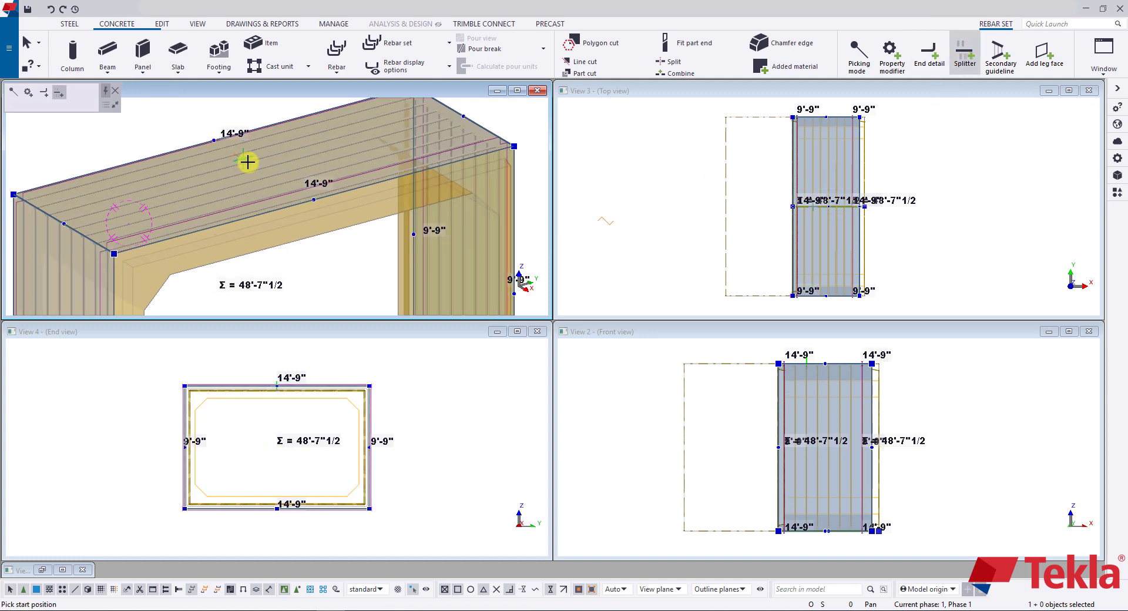
pyautogui.scroll(5, 268, 167)
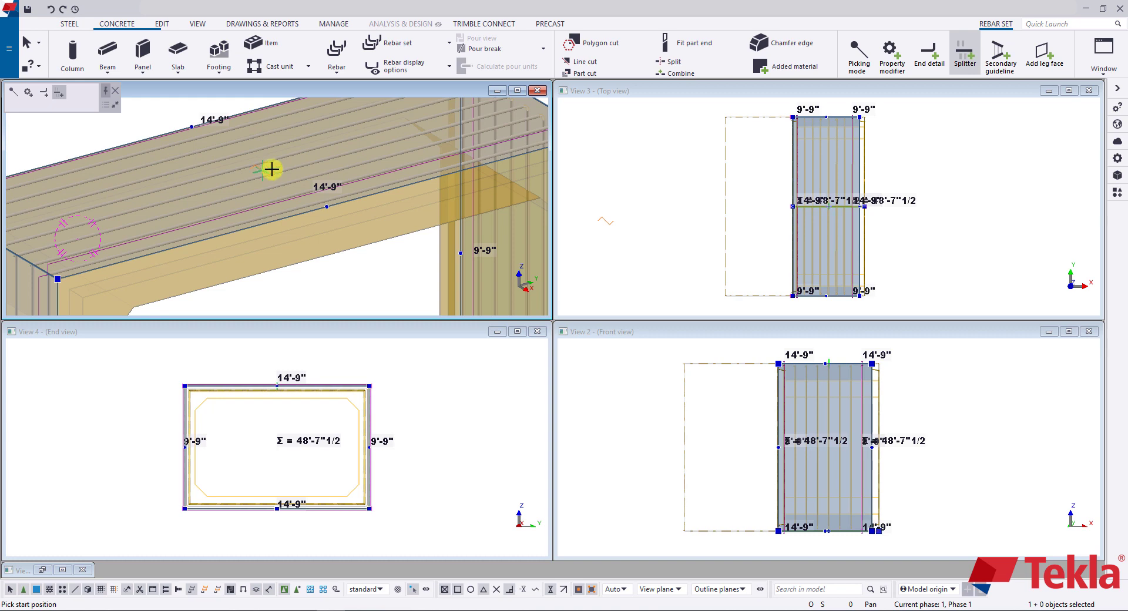
pyautogui.scroll(-3, 272, 169)
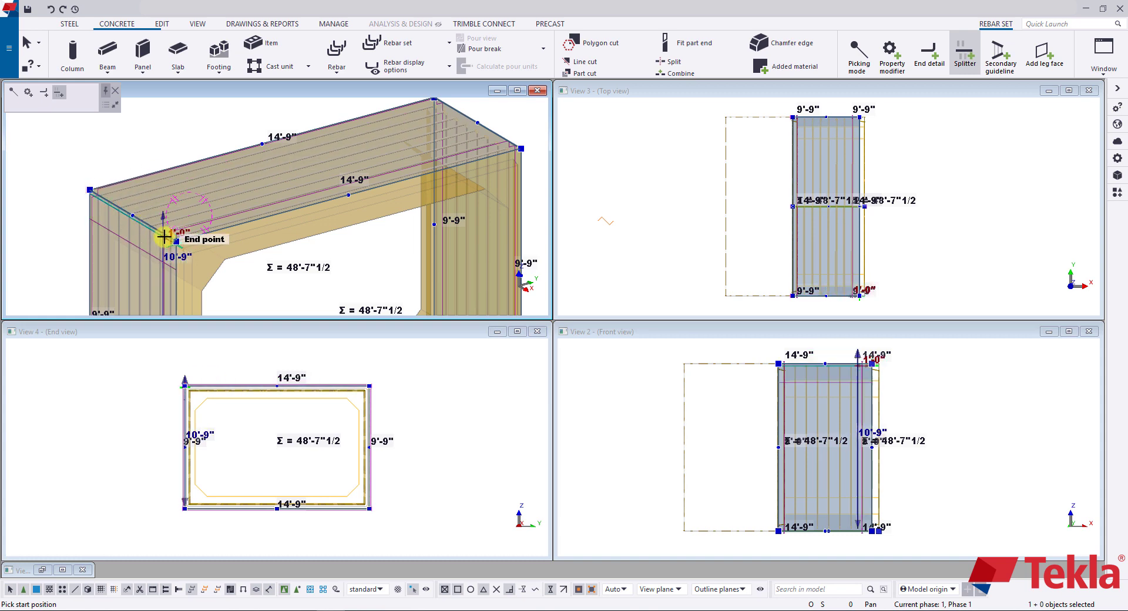
pyautogui.scroll(2, 157, 221)
pyautogui.scroll(2, 351, 191)
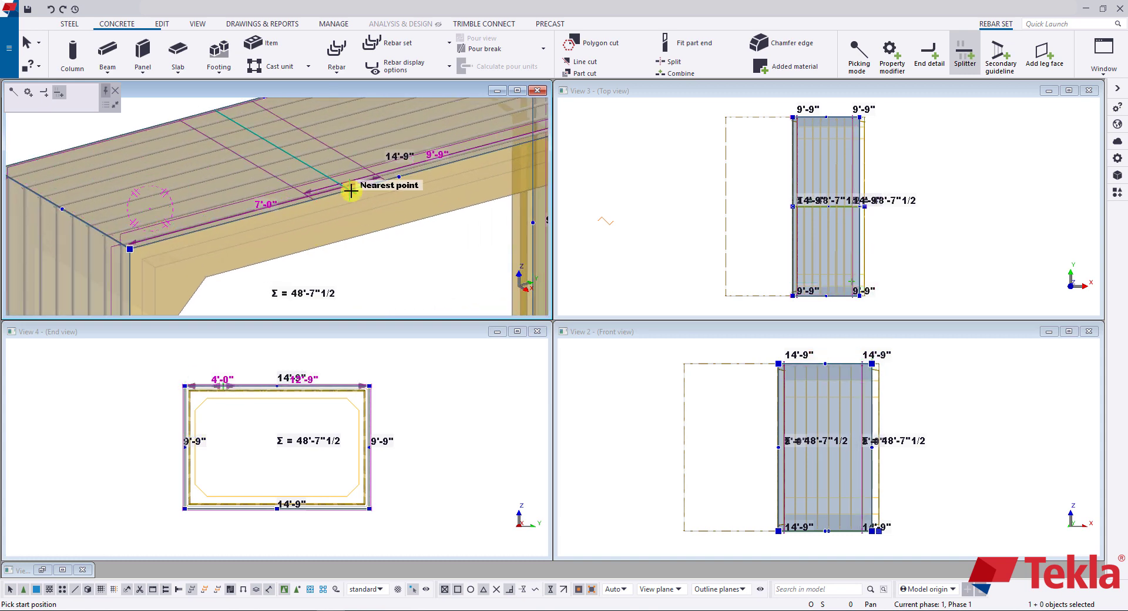
pyautogui.moveTo(350, 191); pyautogui.dragTo(277, 239, button='middle')
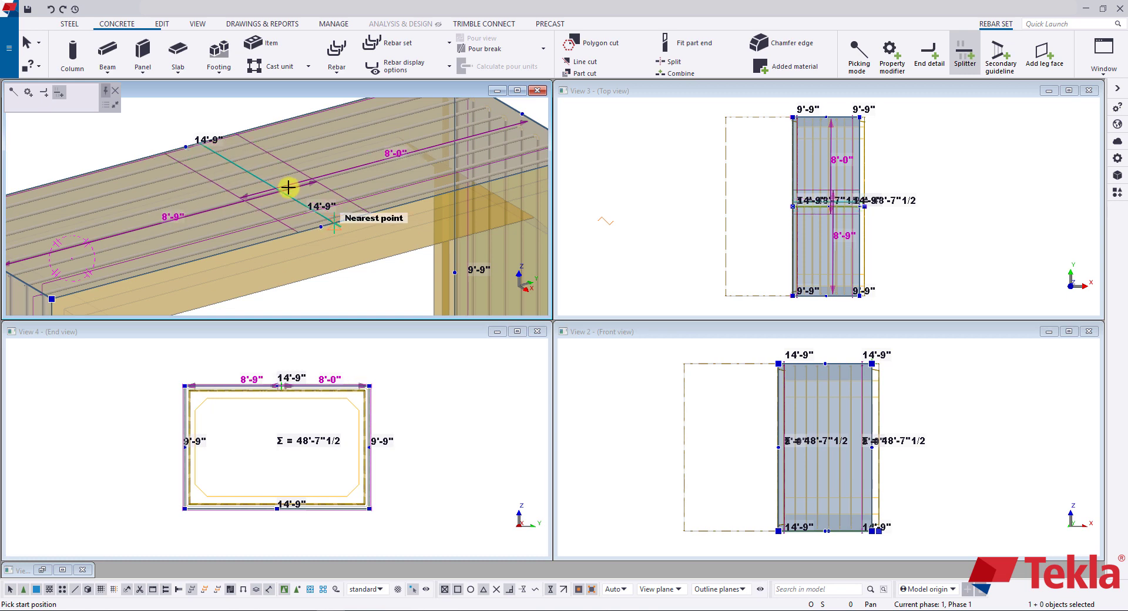
pyautogui.scroll(2, 297, 185)
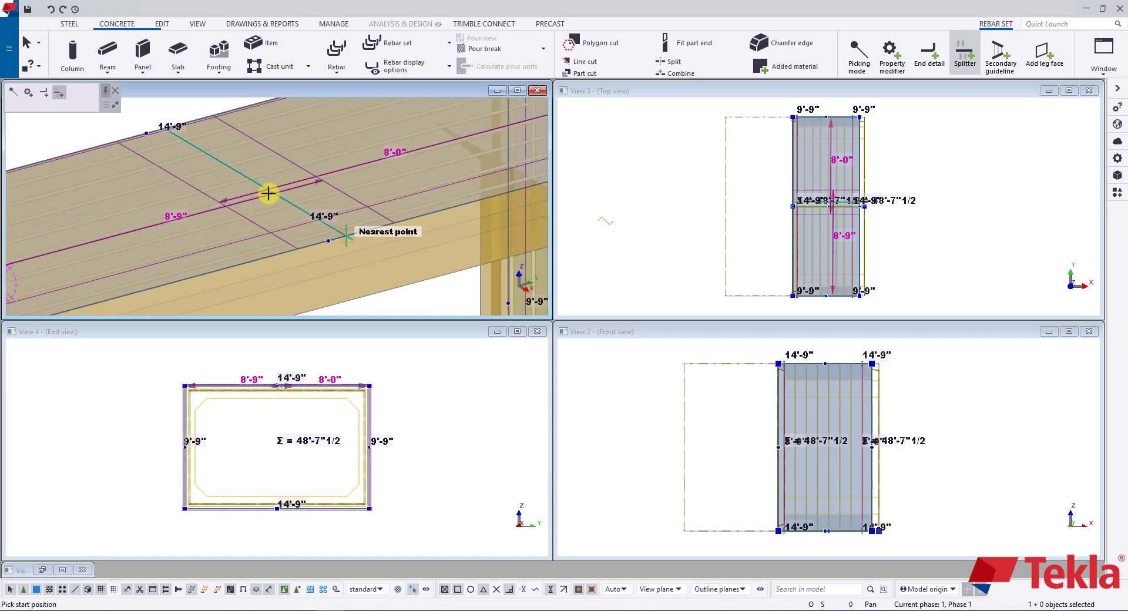
pyautogui.scroll(-1, 259, 196)
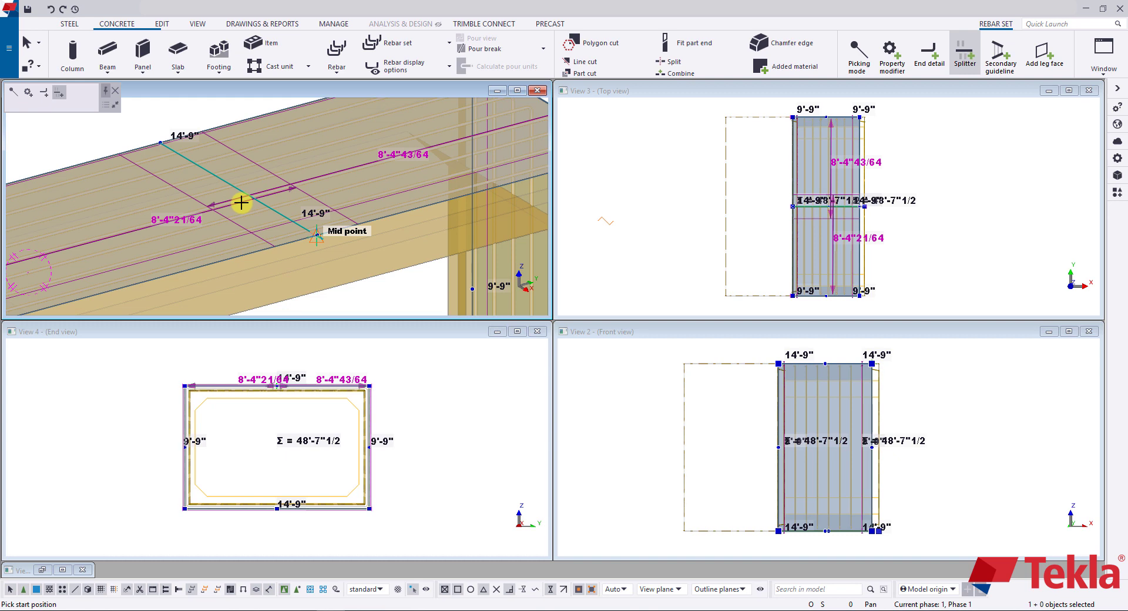
pyautogui.click(241, 203)
# Step: Add a splitter across the bottom face of the rebar set, offset from mid-span to divide the bars at about 8'-0" and 8'-9"
pyautogui.scroll(-2, 242, 206)
pyautogui.scroll(-3, 241, 203)
pyautogui.moveTo(283, 273); pyautogui.dragTo(238, 150, button='middle')
pyautogui.scroll(5, 219, 211)
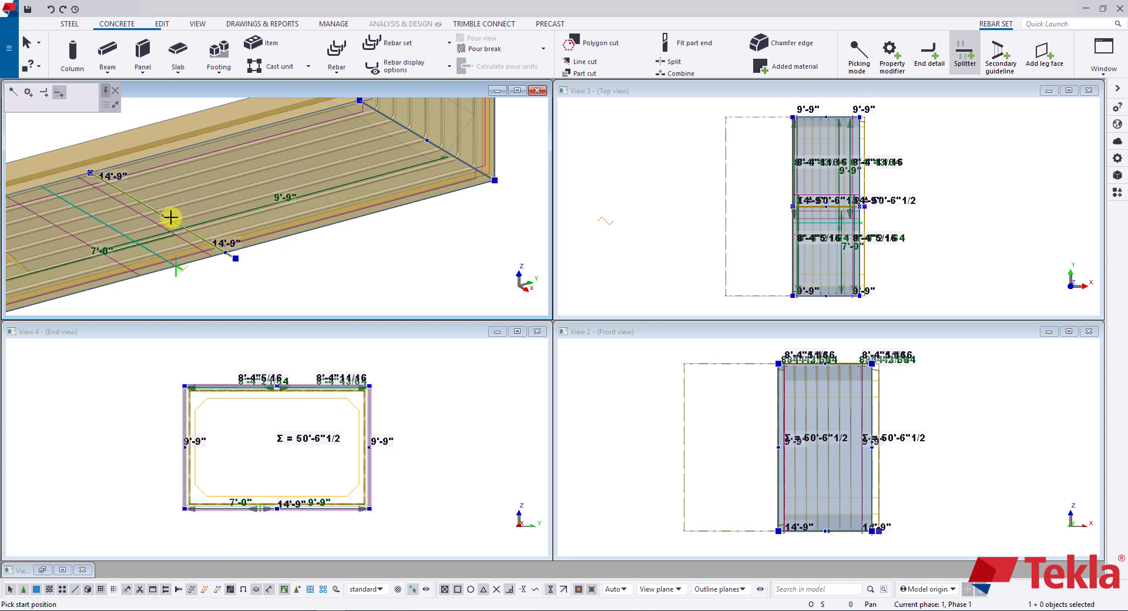
pyautogui.scroll(1, 161, 217)
pyautogui.moveTo(161, 216); pyautogui.dragTo(288, 194, button='middle')
pyautogui.scroll(-2, 287, 194)
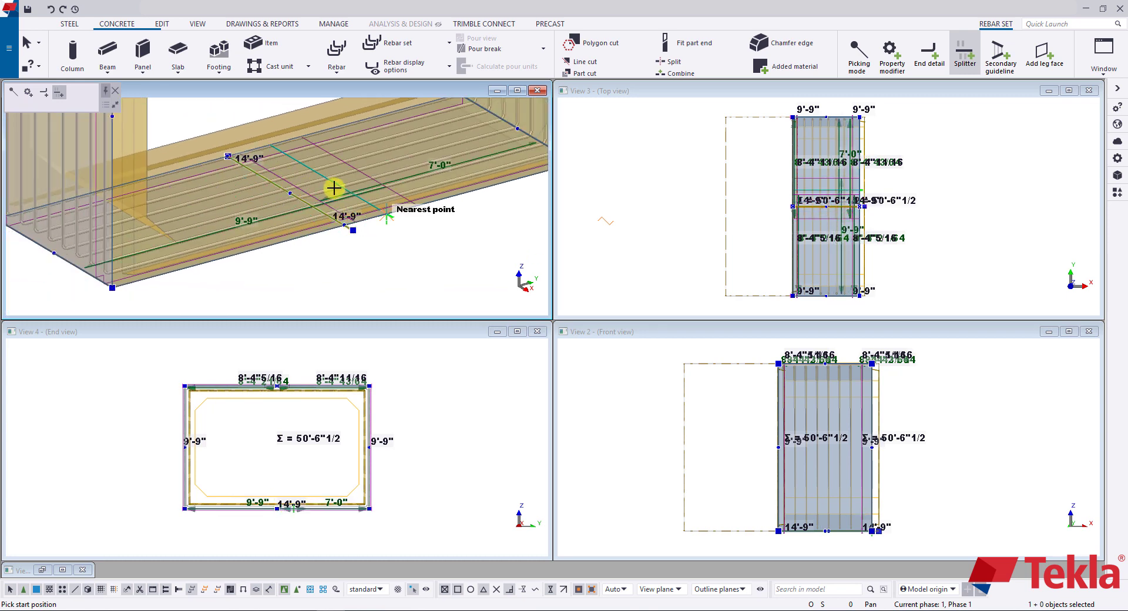
pyautogui.scroll(4, 330, 189)
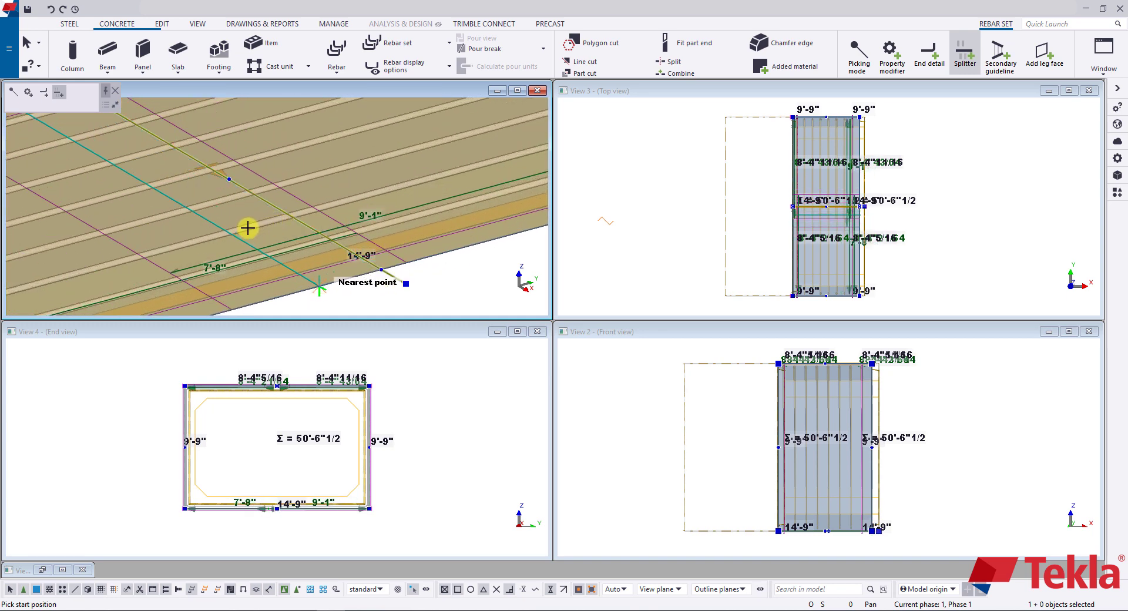
pyautogui.moveTo(245, 230); pyautogui.dragTo(298, 203, button='middle')
pyautogui.scroll(-1, 298, 204)
pyautogui.scroll(-2, 266, 210)
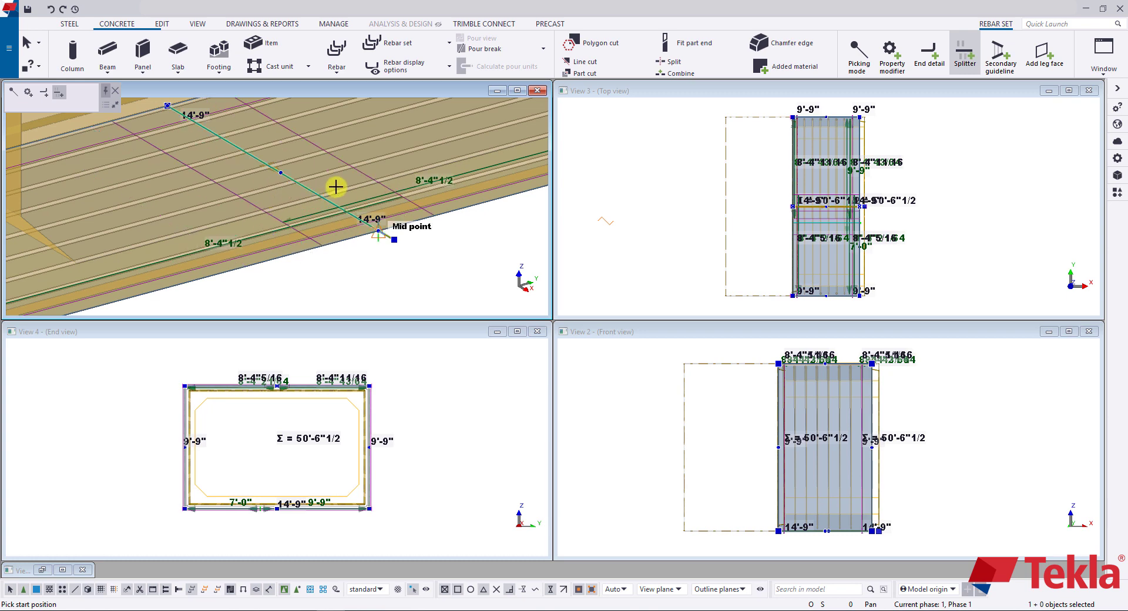
pyautogui.scroll(-1, 380, 178)
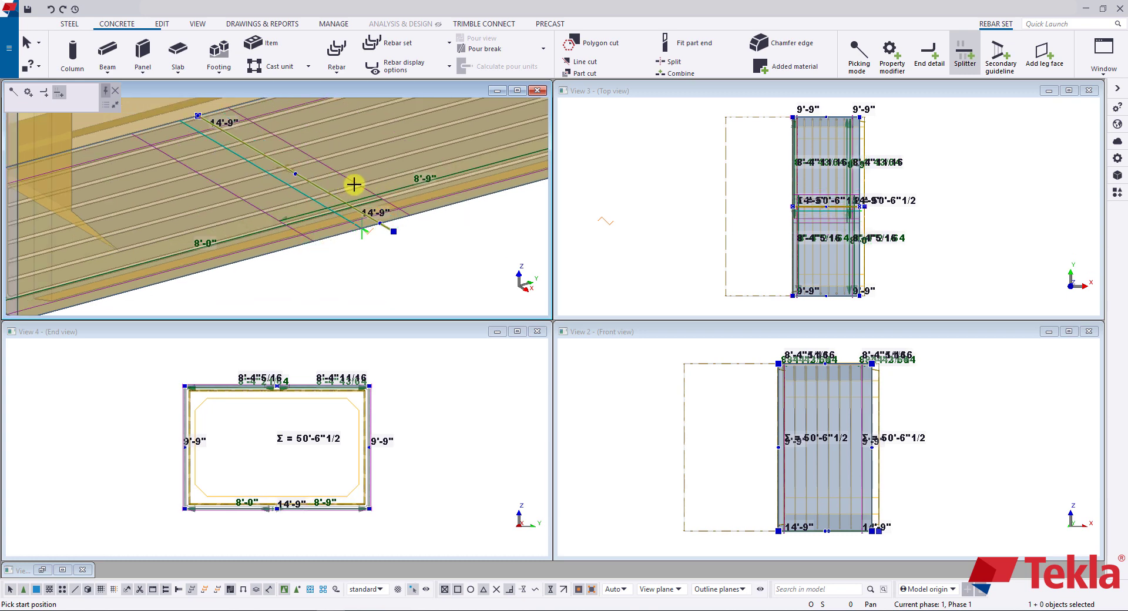
pyautogui.scroll(-6, 354, 184)
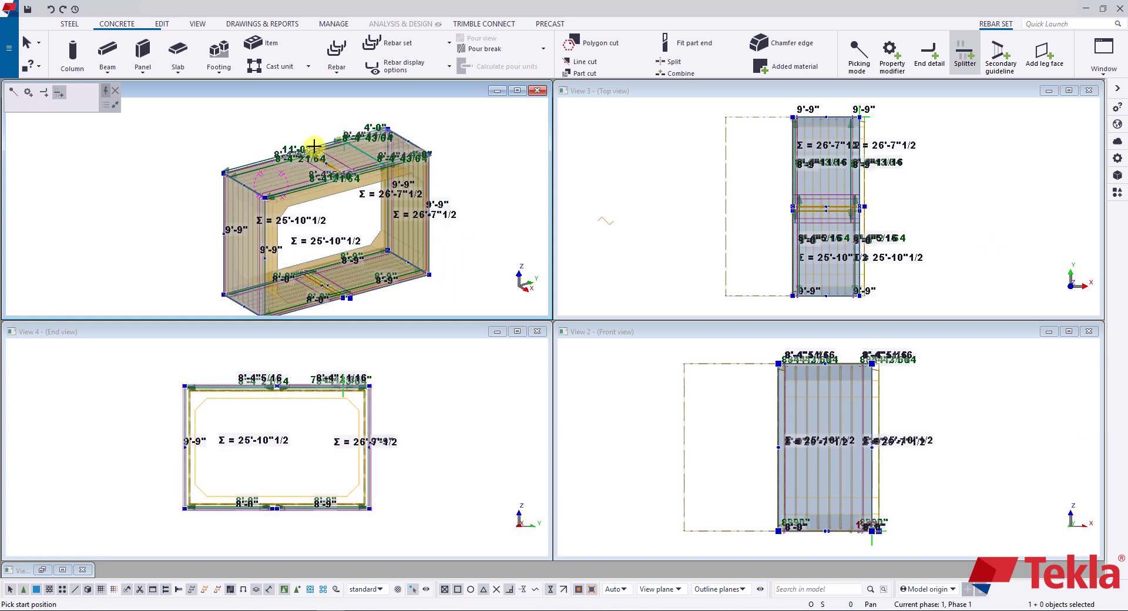
# Step: Add a splitter across the first side wall of the rebar set at the mid point of its vertical edge
pyautogui.scroll(3, 238, 259)
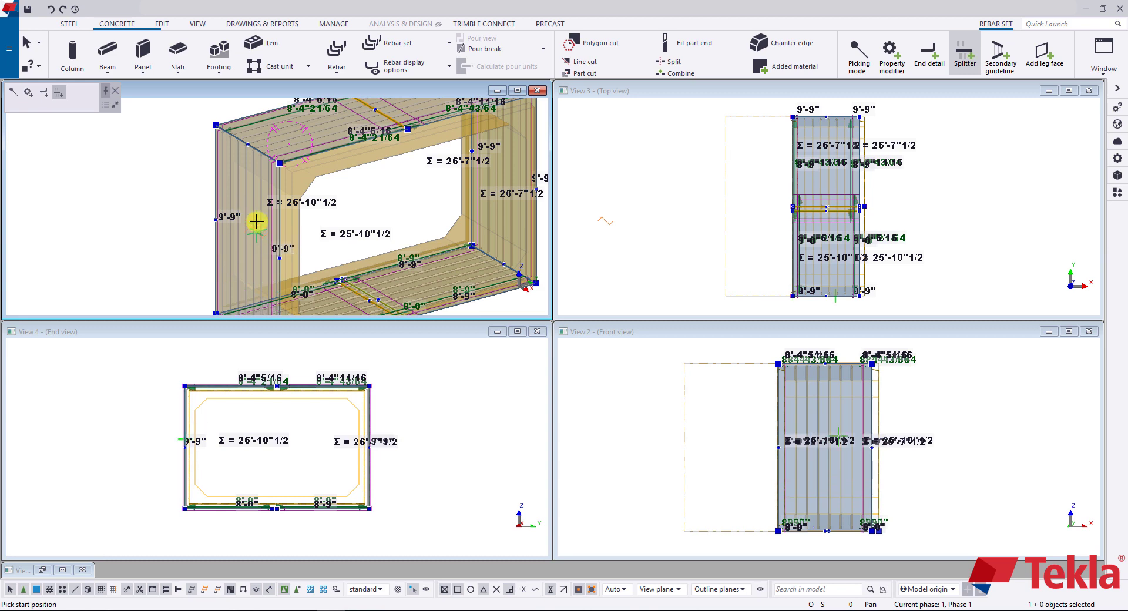
pyautogui.scroll(3, 235, 277)
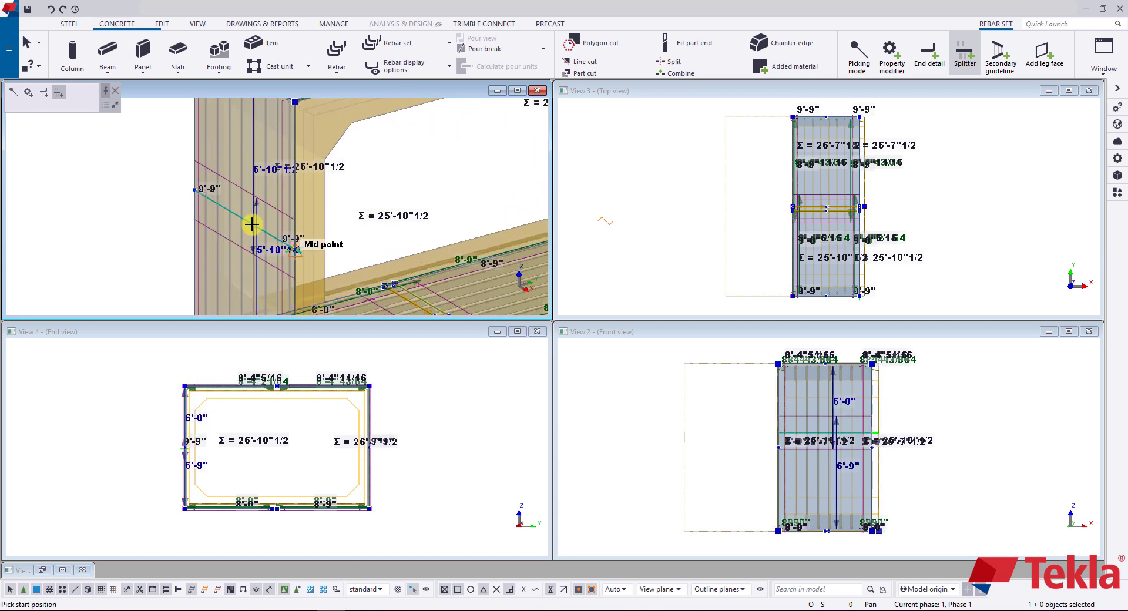
pyautogui.click(252, 225)
pyautogui.scroll(-5, 277, 224)
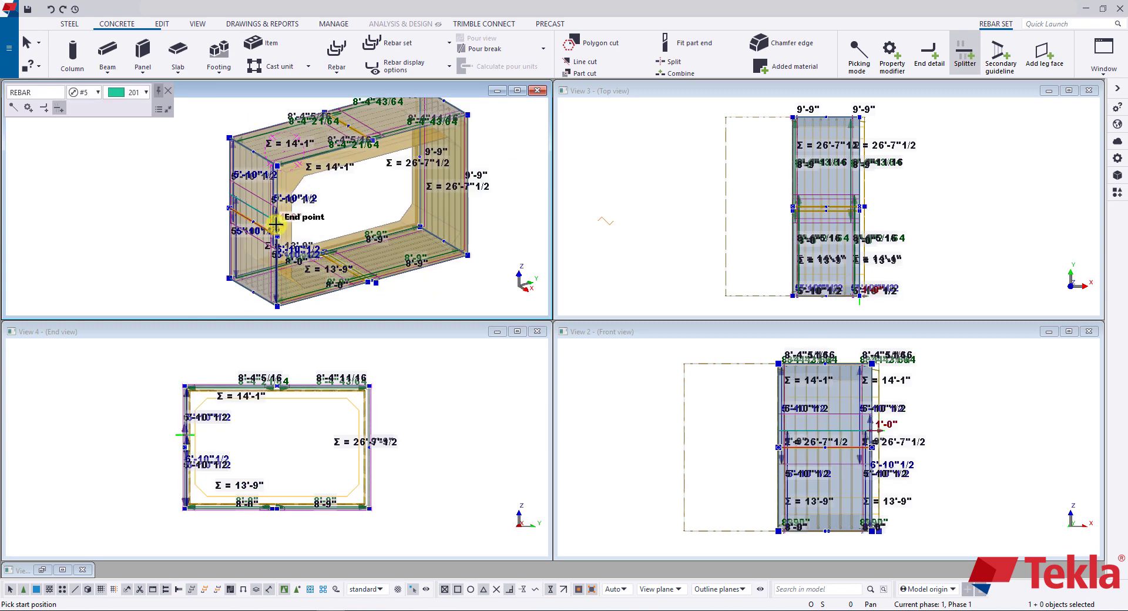
# Step: Add a splitter across the opposite side wall at the mid point of its vertical edge and end the splitter command
pyautogui.keyDown('ctrl'); pyautogui.moveTo(385, 195); pyautogui.dragTo(188, 199, button='middle'); pyautogui.keyUp('ctrl')
pyautogui.scroll(3, 390, 215)
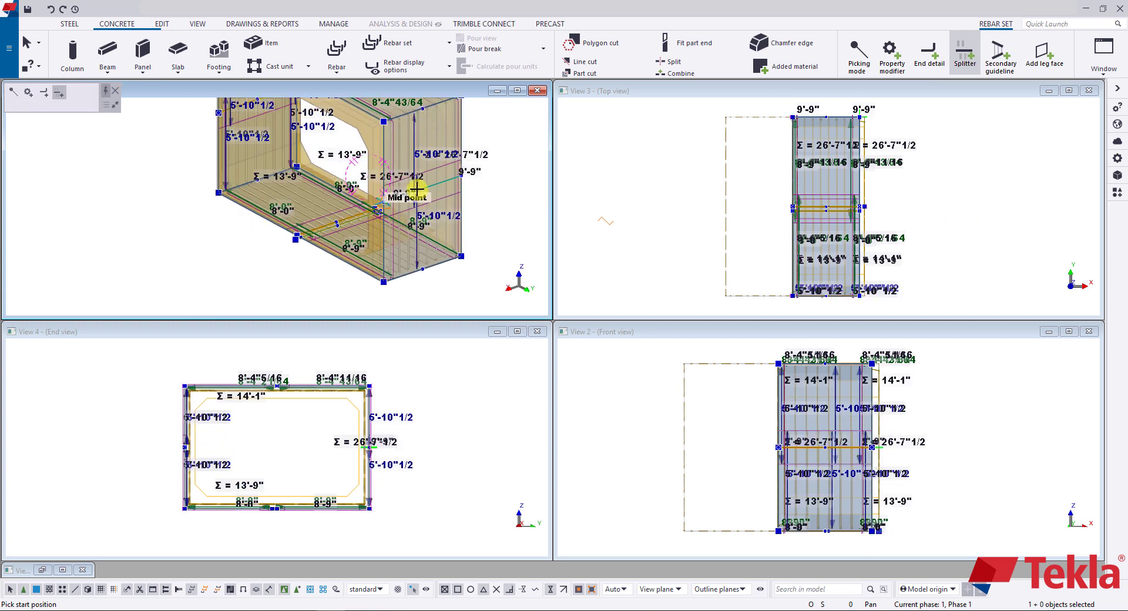
pyautogui.click(417, 190)
pyautogui.moveTo(420, 178); pyautogui.dragTo(408, 251, button='middle')
pyautogui.rightClick(472, 187)
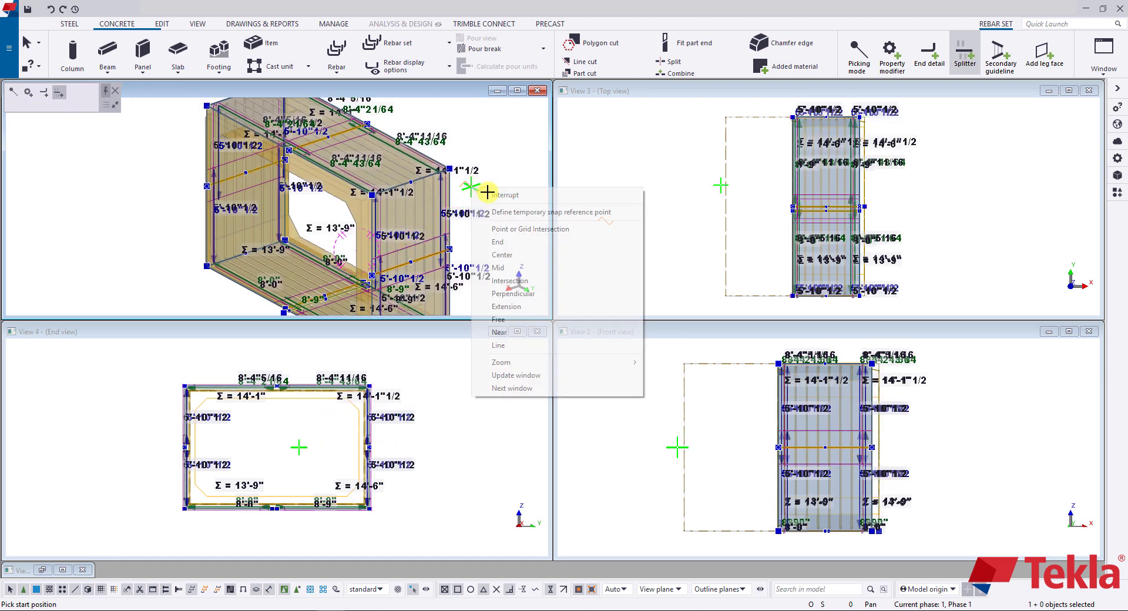
pyautogui.click(503, 195)
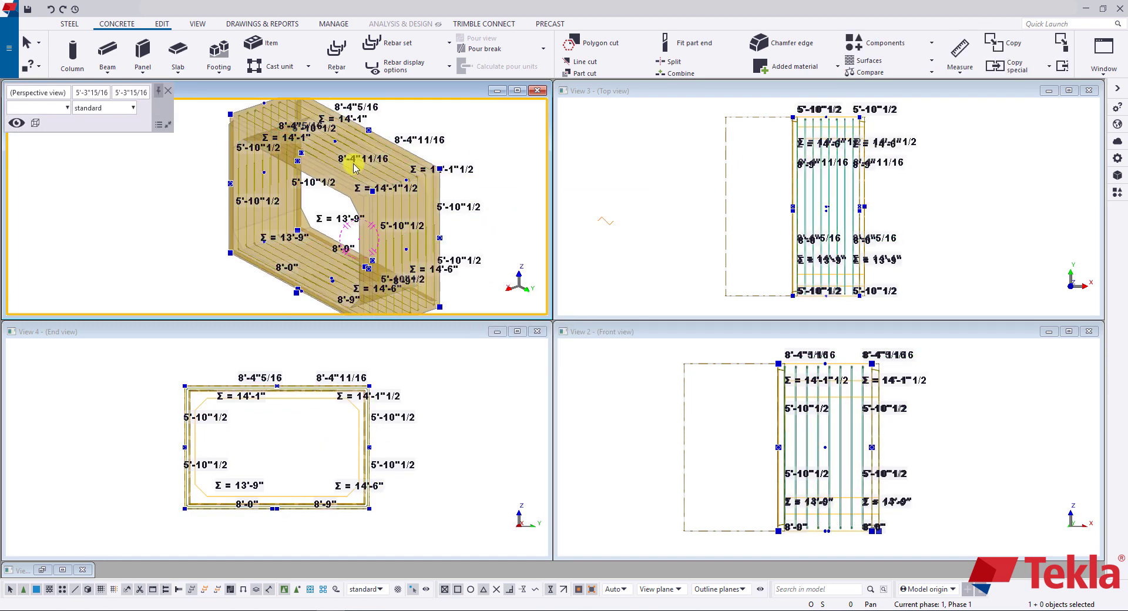
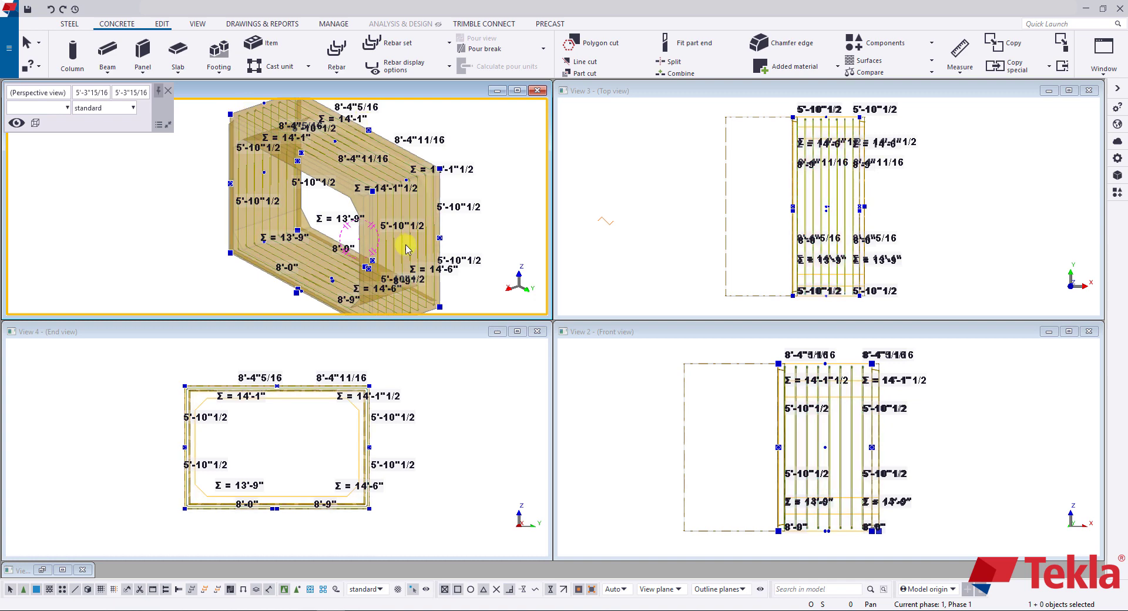
# Step: Select the splitter on the top face of the rebar set and show its full properties
pyautogui.scroll(5, 338, 186)
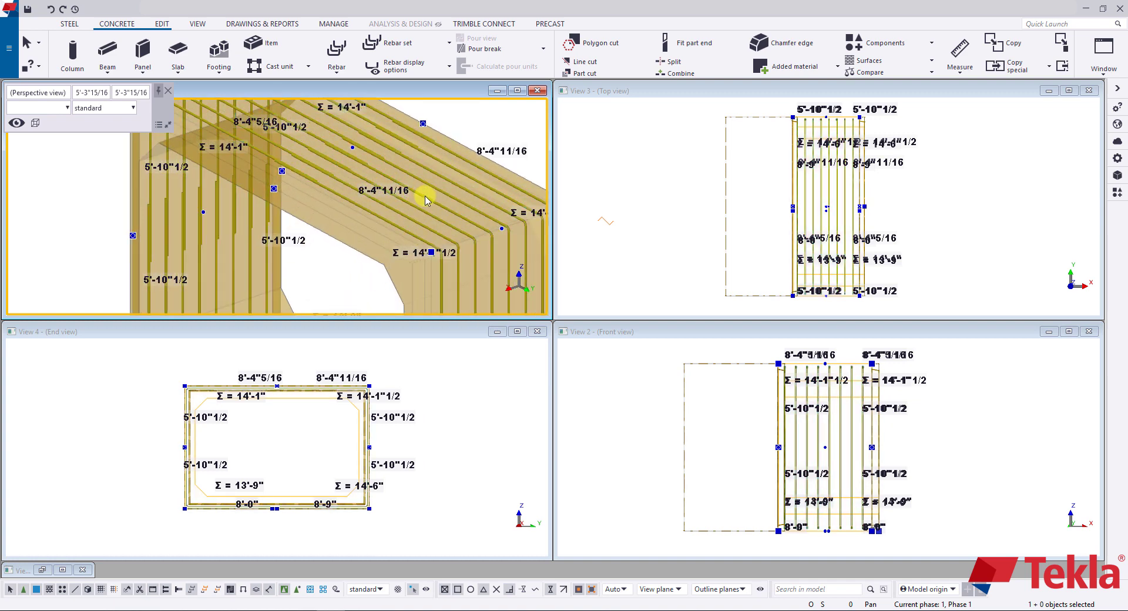
pyautogui.click(423, 195)
pyautogui.scroll(1, 355, 148)
pyautogui.click(447, 114)
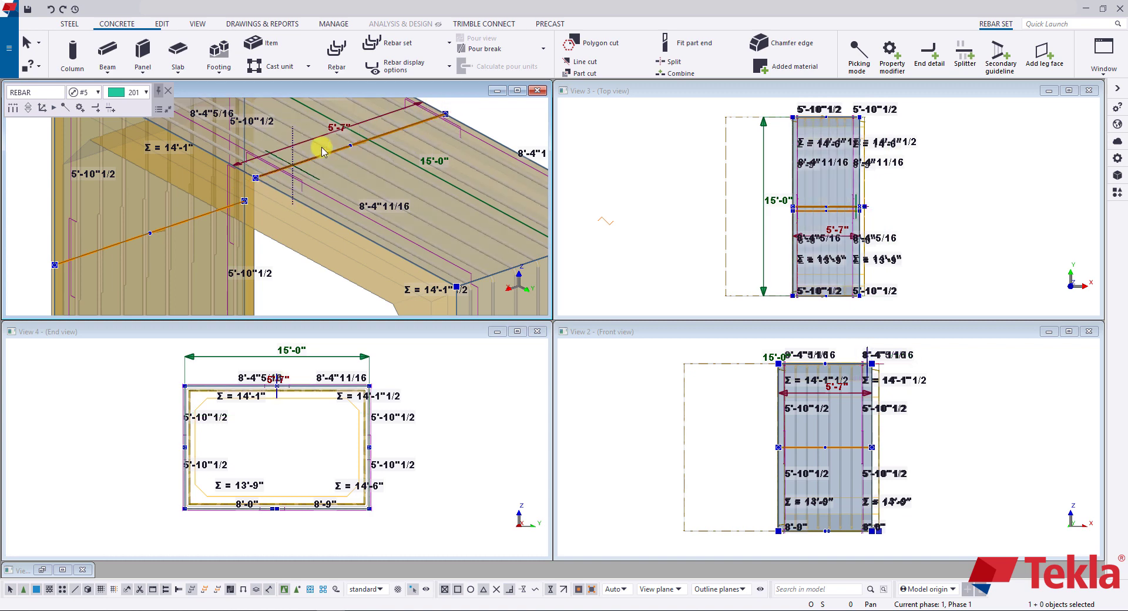
pyautogui.click(318, 159)
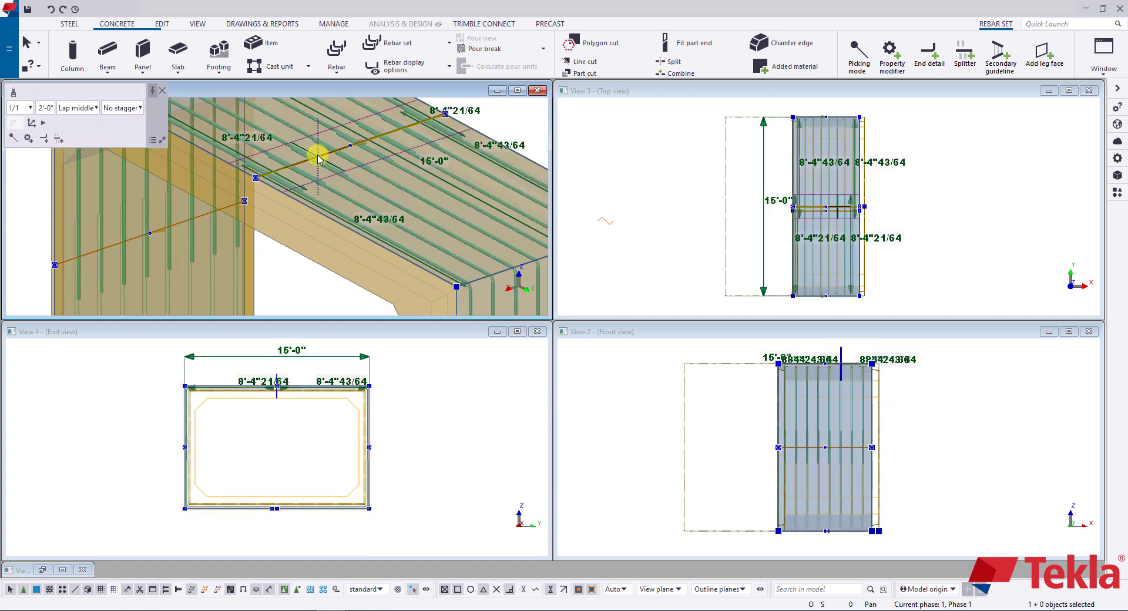
pyautogui.click(1116, 159)
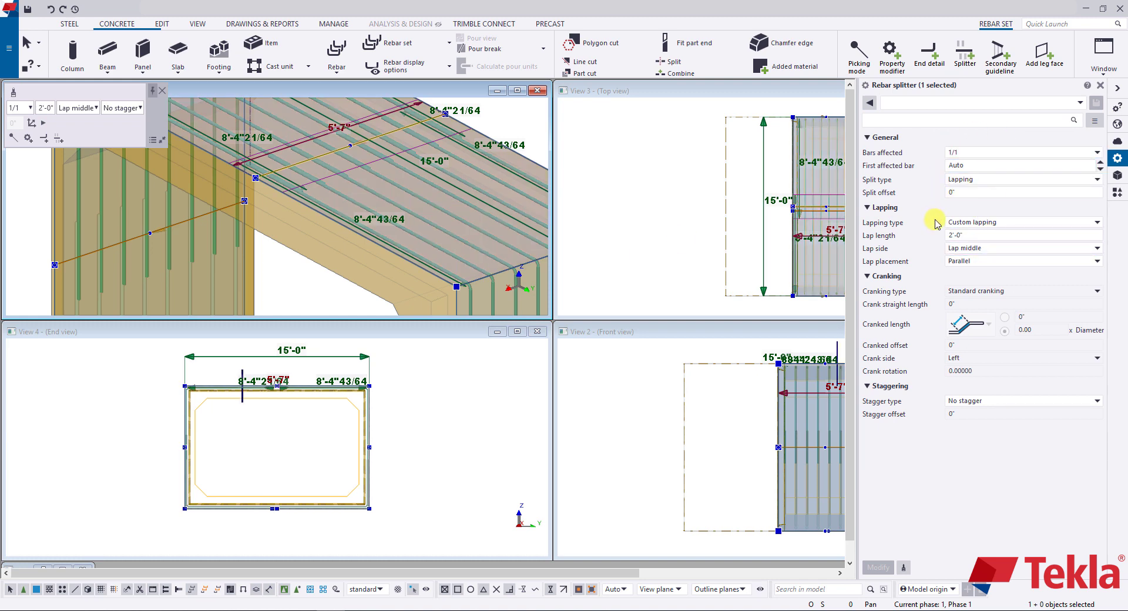
# Step: Try the top-face splitter with its bars affected set to 1/2
pyautogui.moveTo(300, 166); pyautogui.dragTo(289, 208, button='middle')
pyautogui.scroll(5, 291, 210)
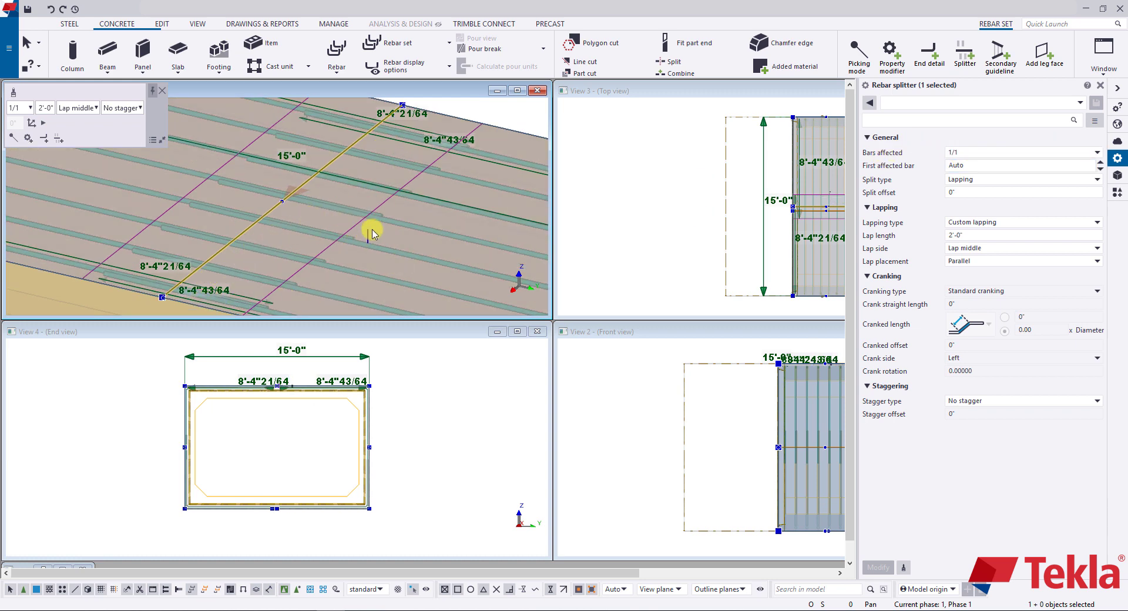
pyautogui.click(1036, 158)
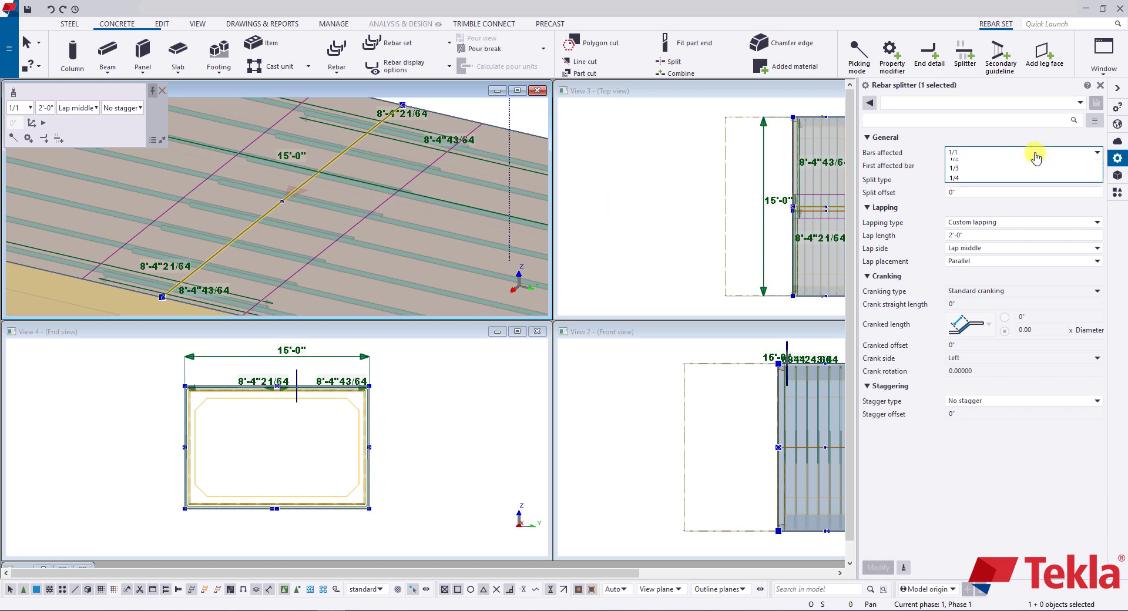
pyautogui.click(927, 172)
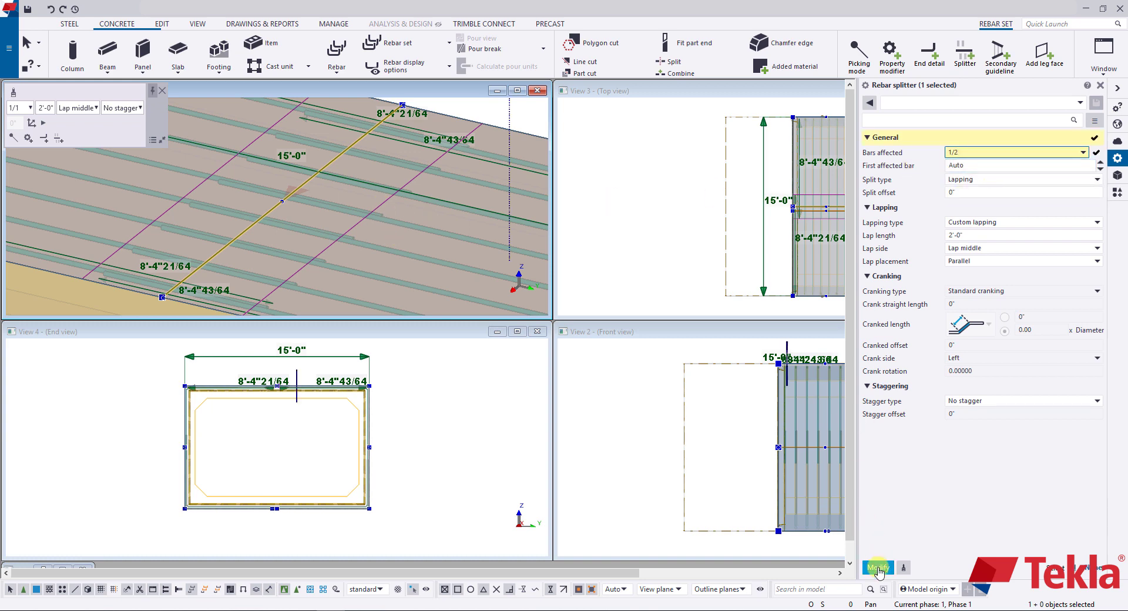
pyautogui.click(878, 568)
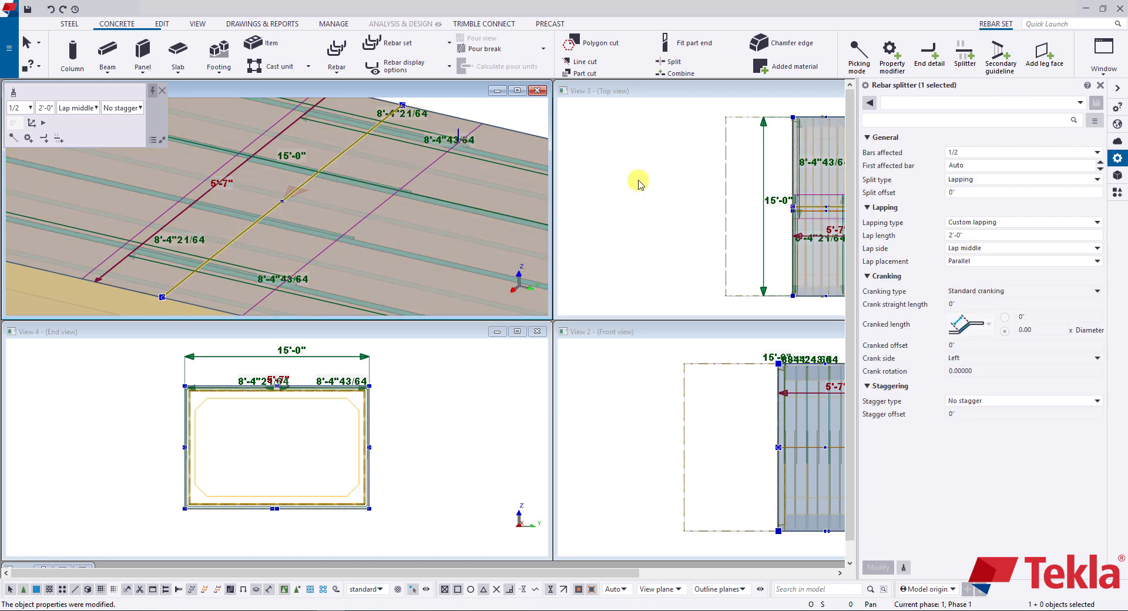
# Step: Return the top-face splitter's bars affected to 1/1
pyautogui.click(1094, 153)
pyautogui.click(1017, 164)
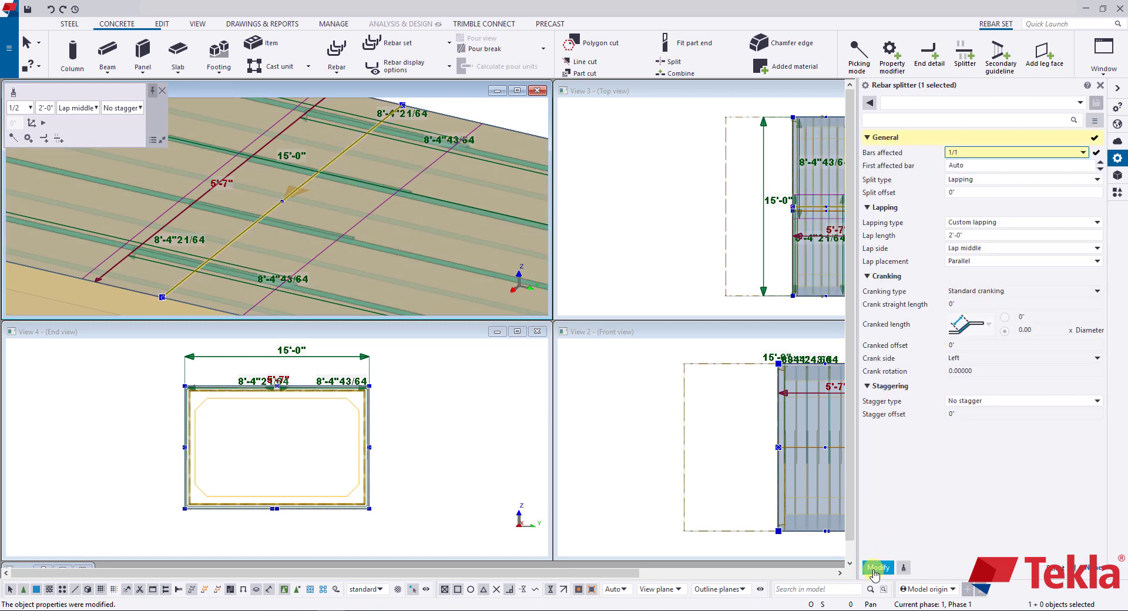
pyautogui.click(878, 567)
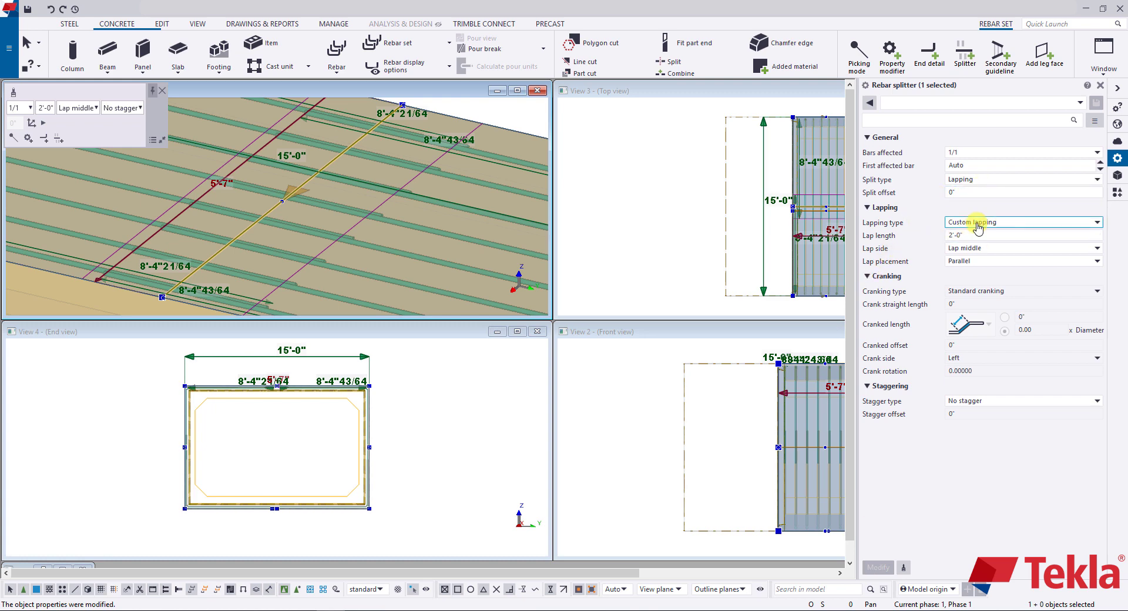
# Step: Set the top-face splitter's custom lap length to 3'-0" and deselect it
pyautogui.click(964, 235)
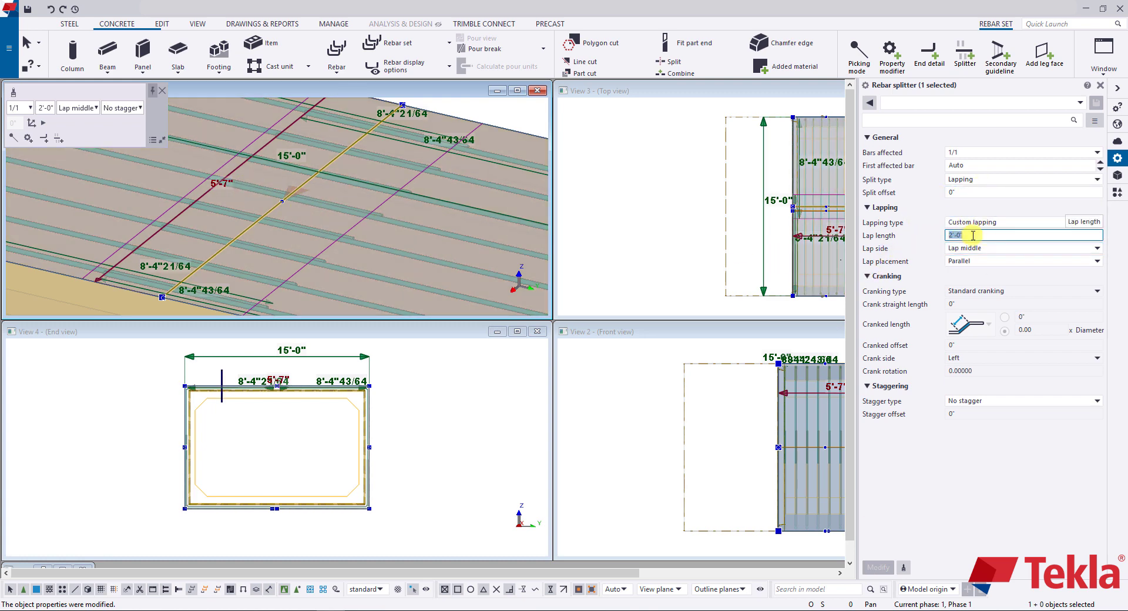
pyautogui.write('3-')
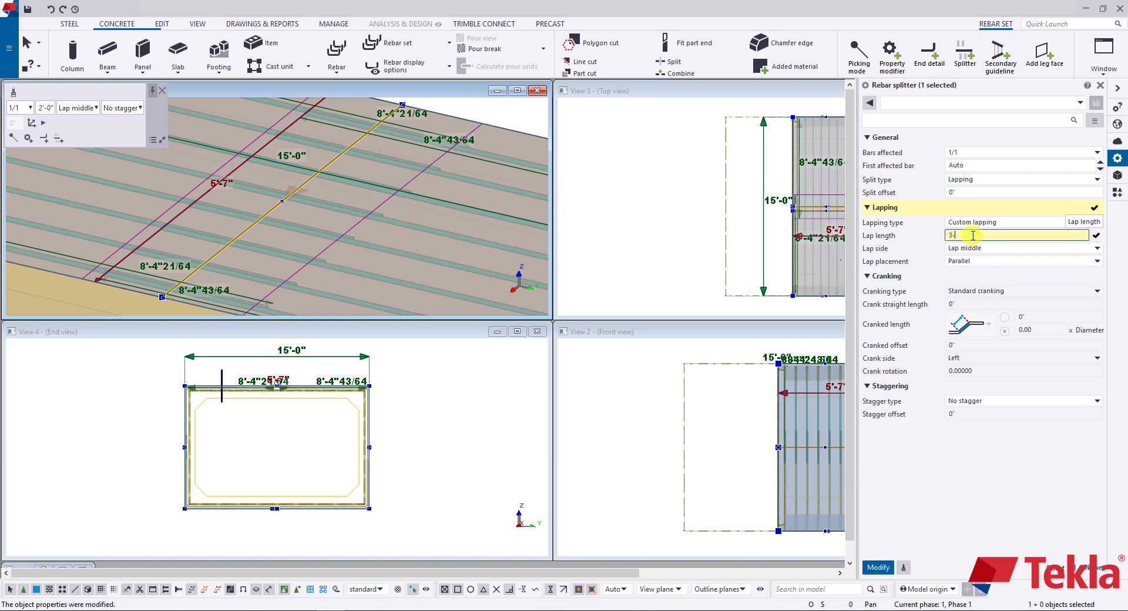
pyautogui.click(879, 567)
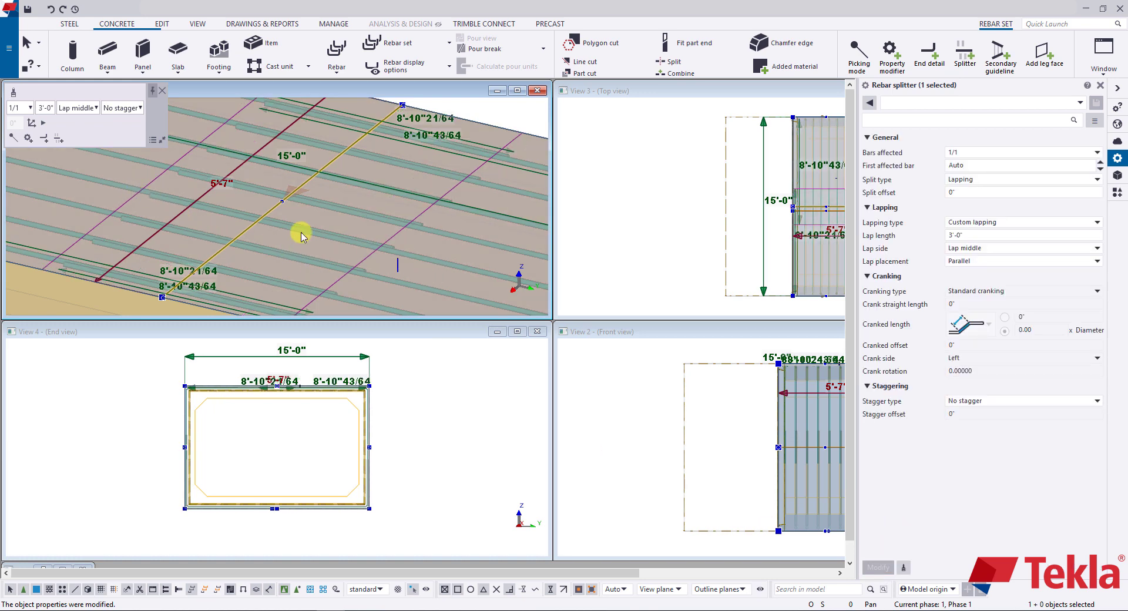
pyautogui.scroll(-5, 288, 235)
pyautogui.moveTo(219, 212); pyautogui.dragTo(216, 164, button='middle')
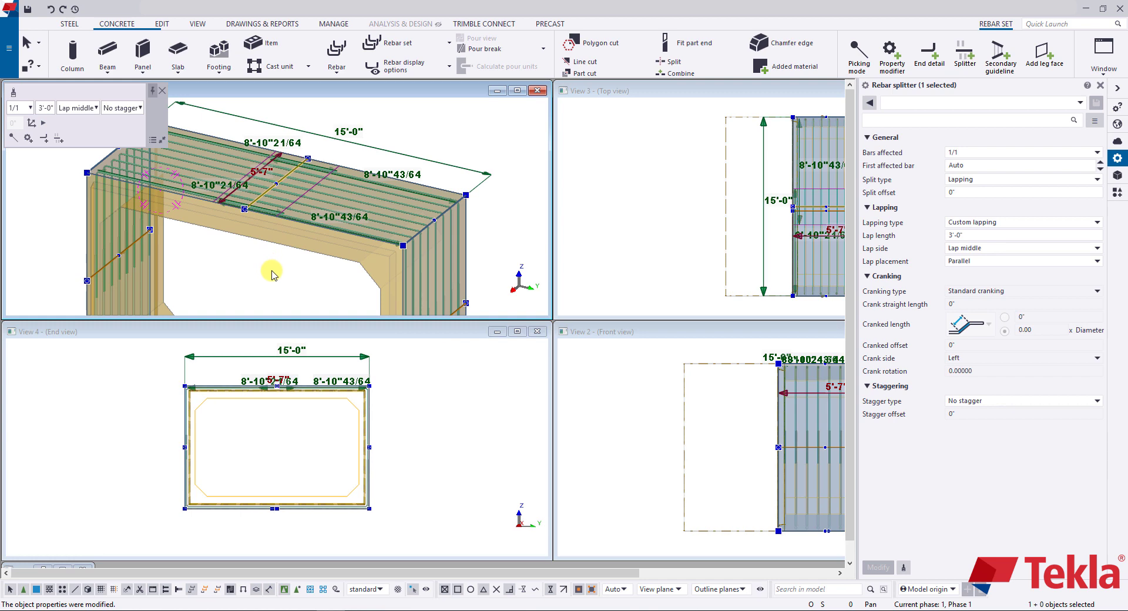
pyautogui.click(449, 126)
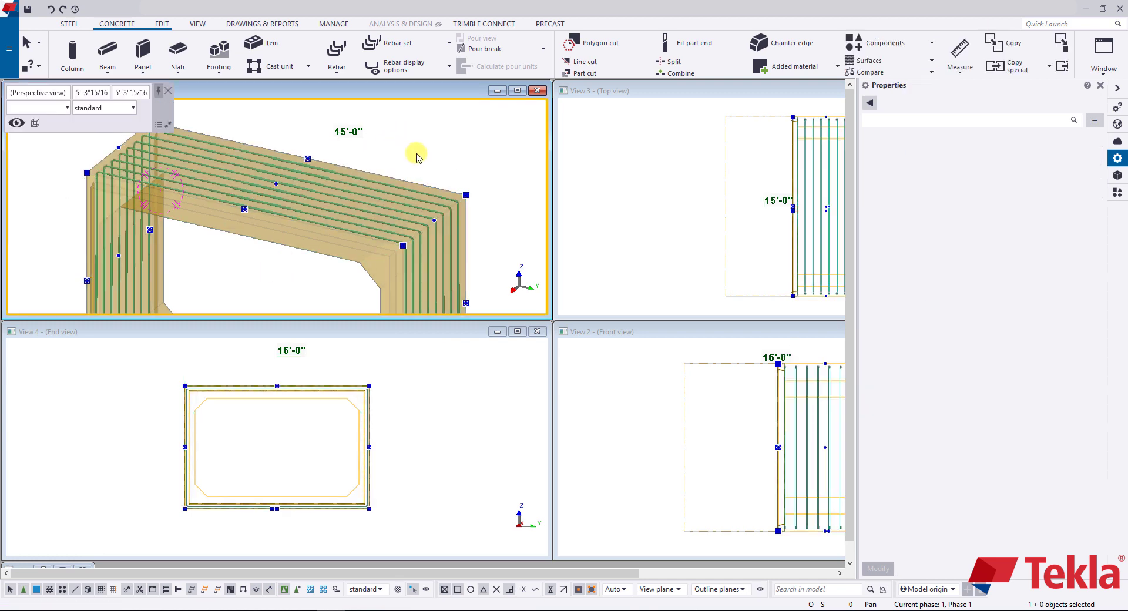
# Step: Select the whole rebar set in the box and set its bar size to #4
pyautogui.scroll(3, 426, 200)
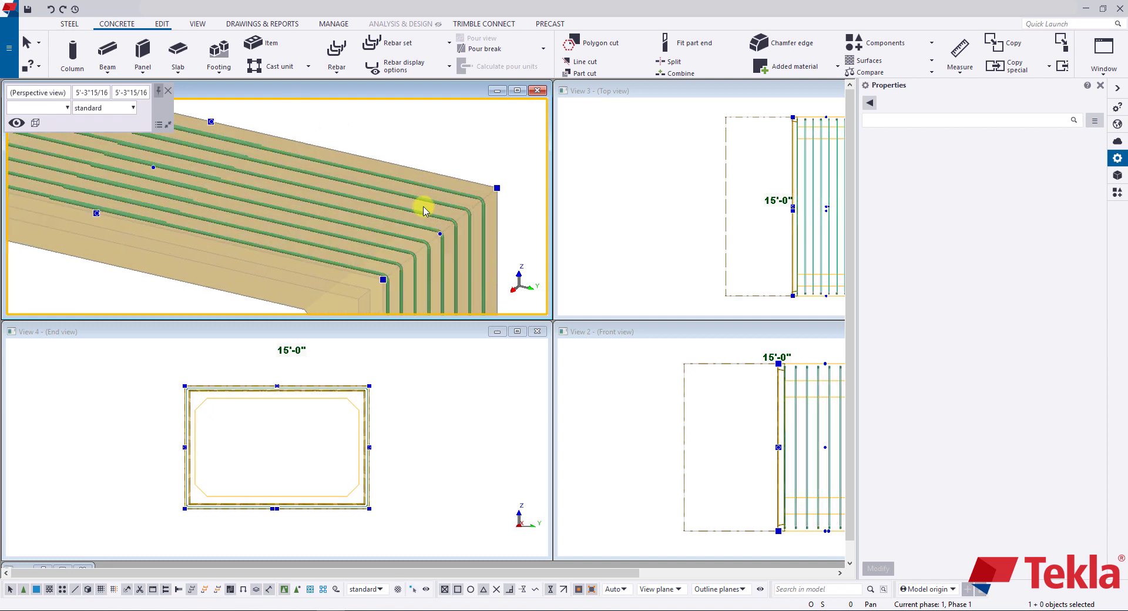
pyautogui.scroll(3, 241, 235)
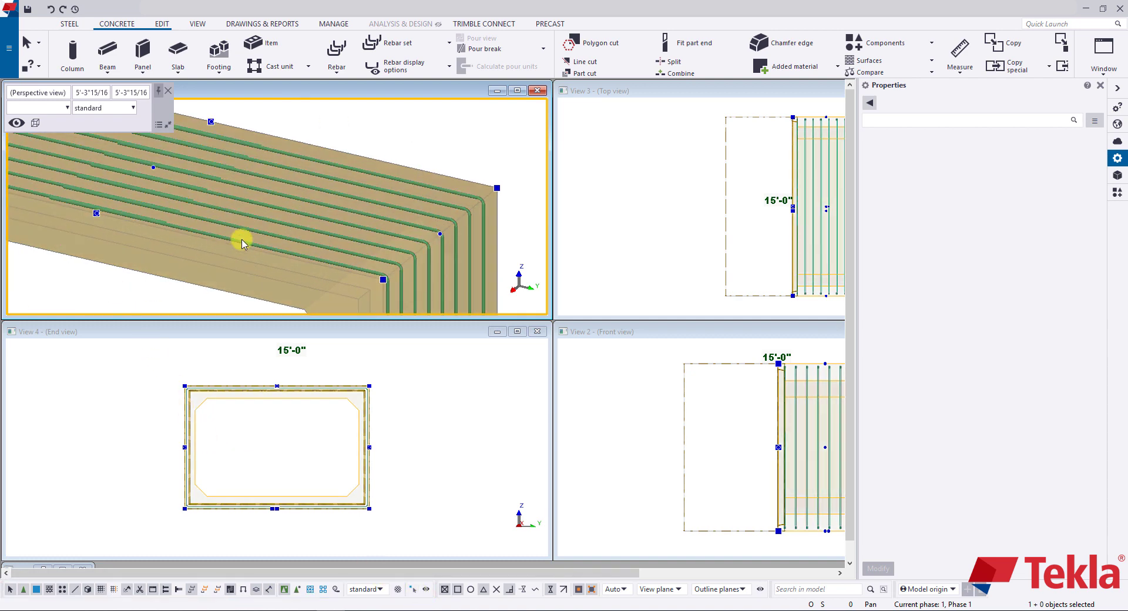
pyautogui.click(264, 221)
pyautogui.scroll(-5, 264, 221)
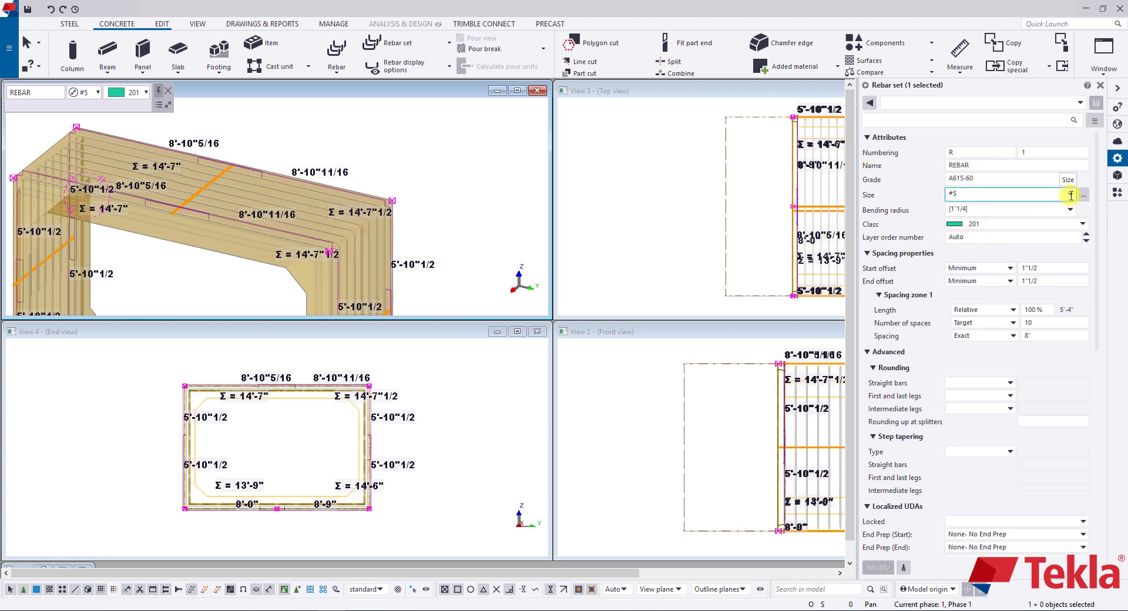
pyautogui.click(1071, 196)
pyautogui.click(1003, 218)
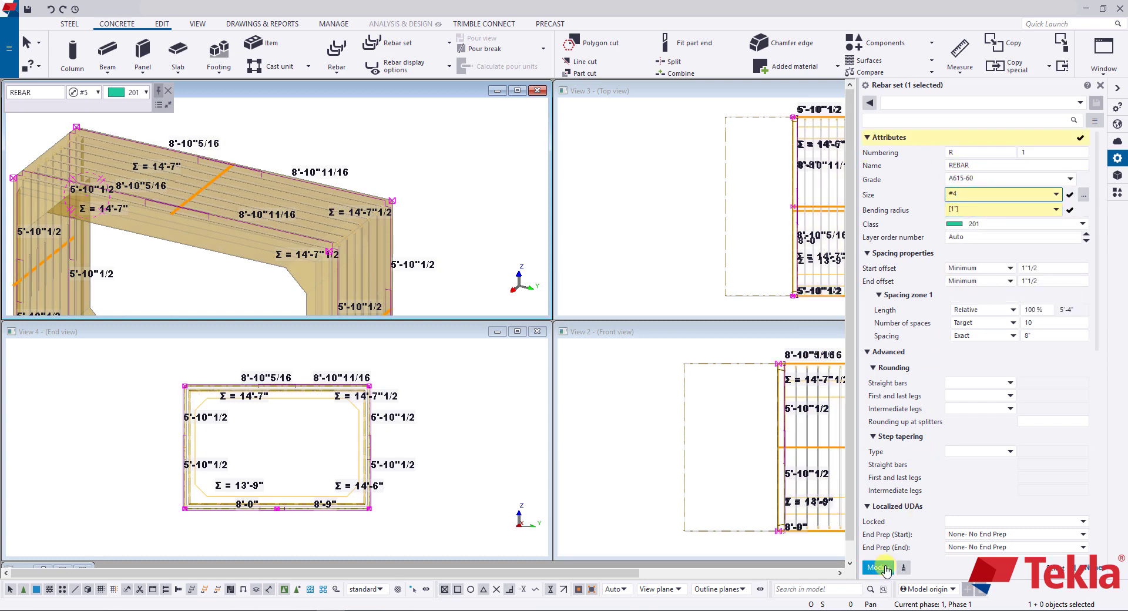
pyautogui.click(878, 567)
# Step: Set the exact bar spacing of the rebar set to 12 inches
pyautogui.scroll(4, 329, 226)
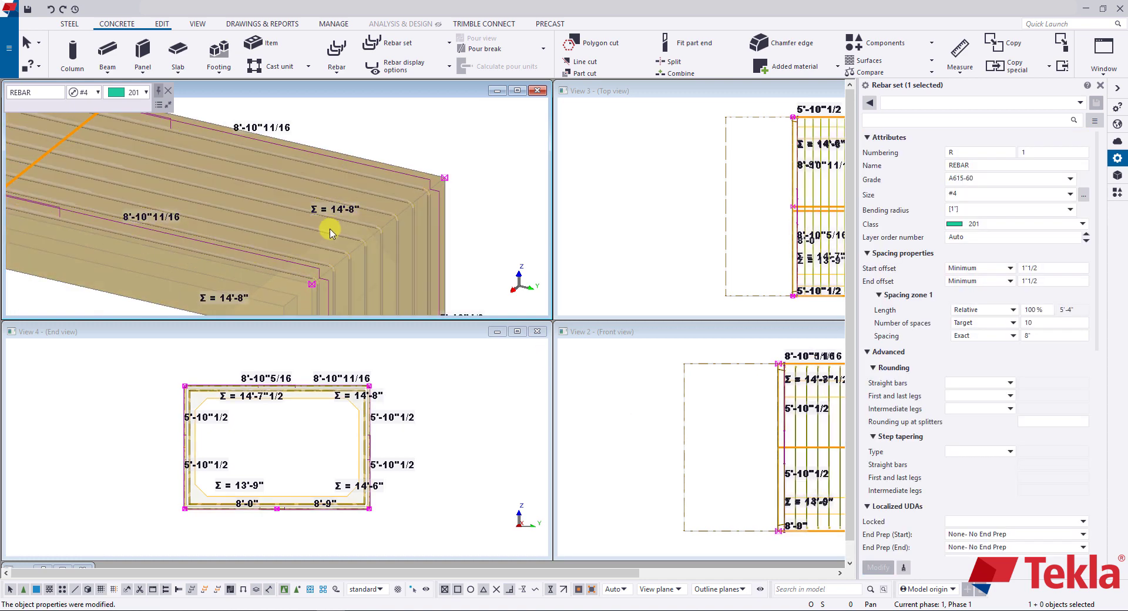
pyautogui.click(1038, 336)
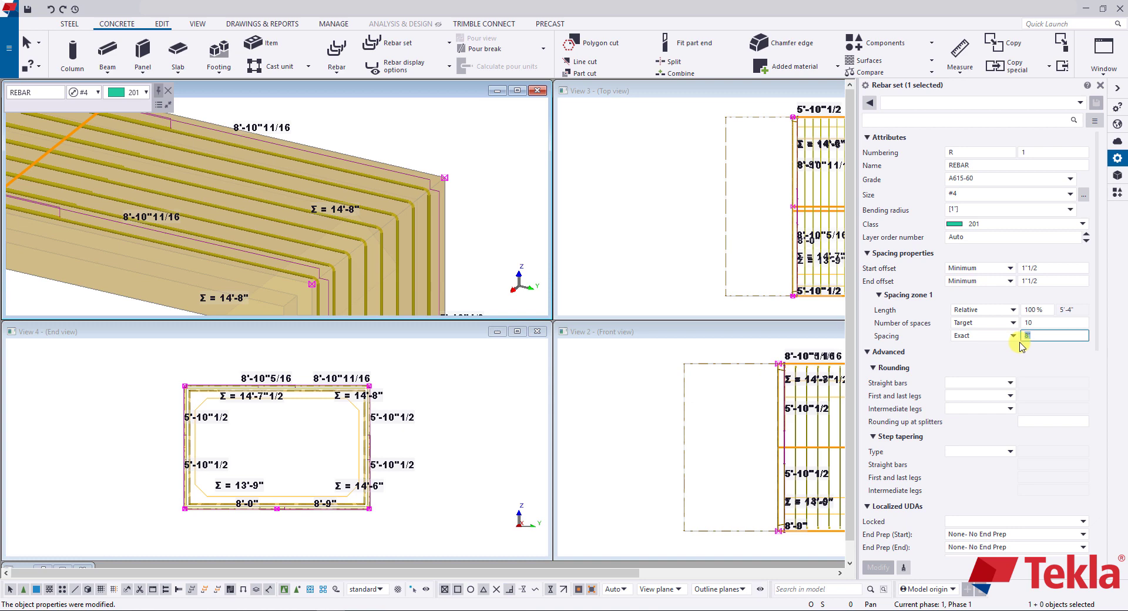
pyautogui.write('12')
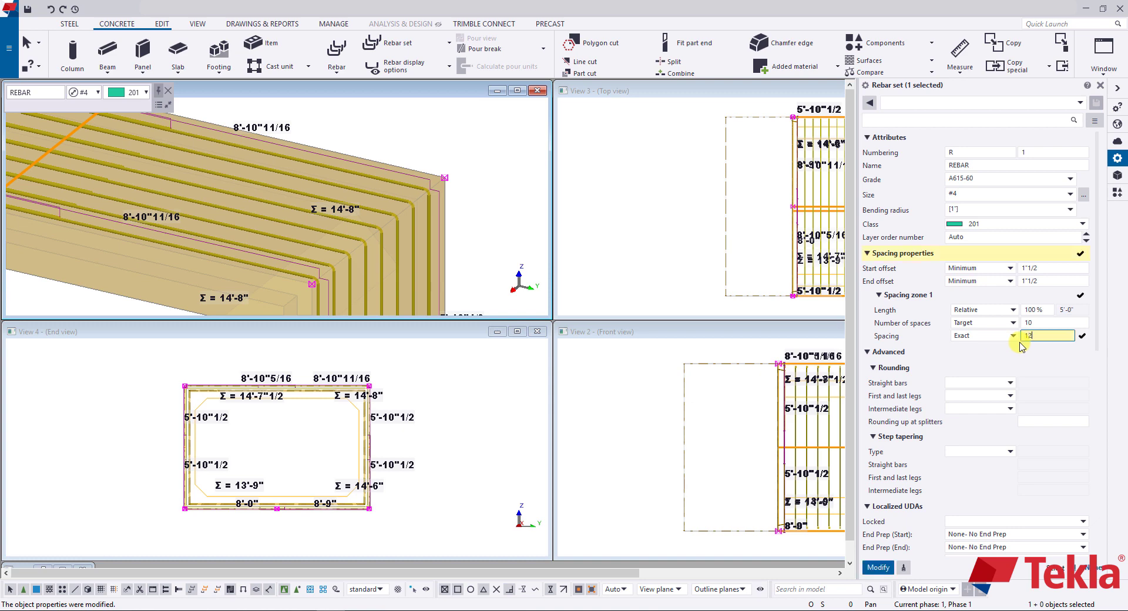
pyautogui.press('Return')
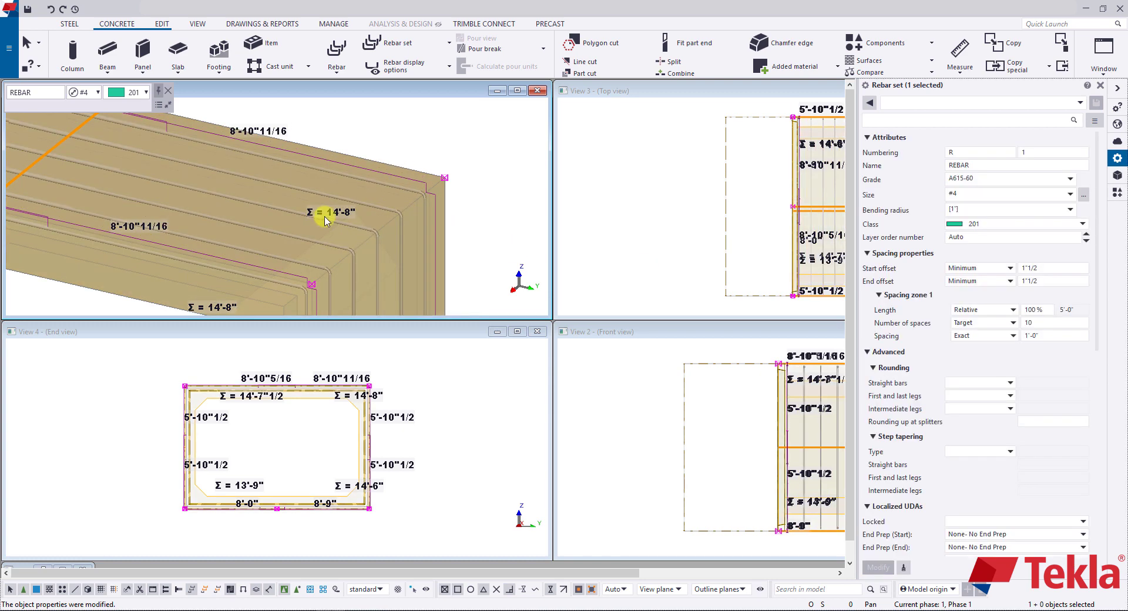
# Step: Deselect the rebar set and start creating planar rebars on the near face in both axes
pyautogui.scroll(-3, 218, 284)
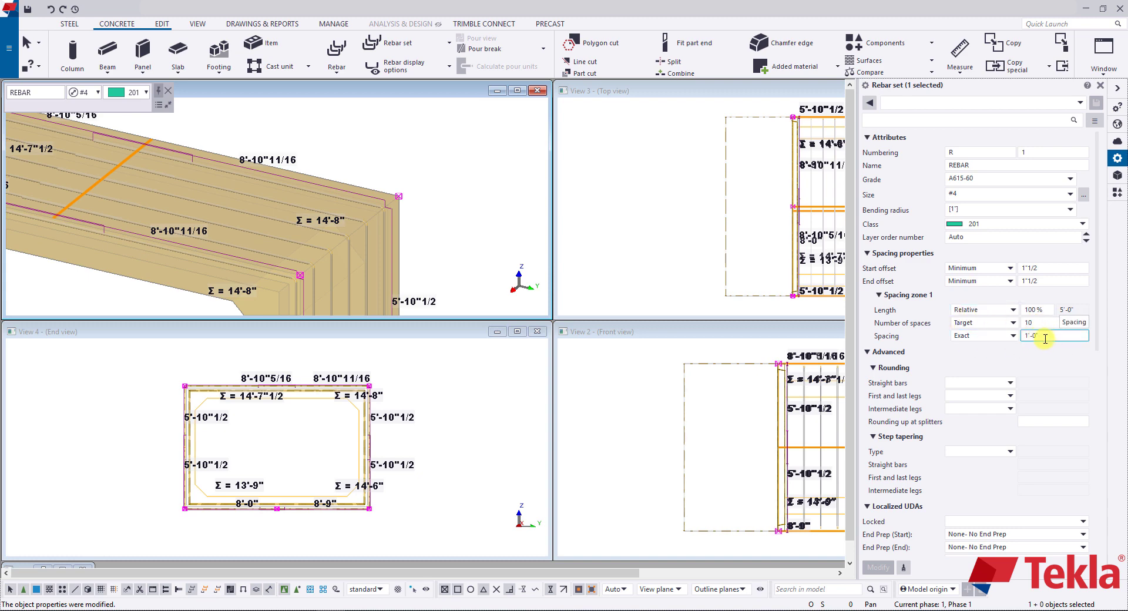
pyautogui.scroll(-6, 364, 244)
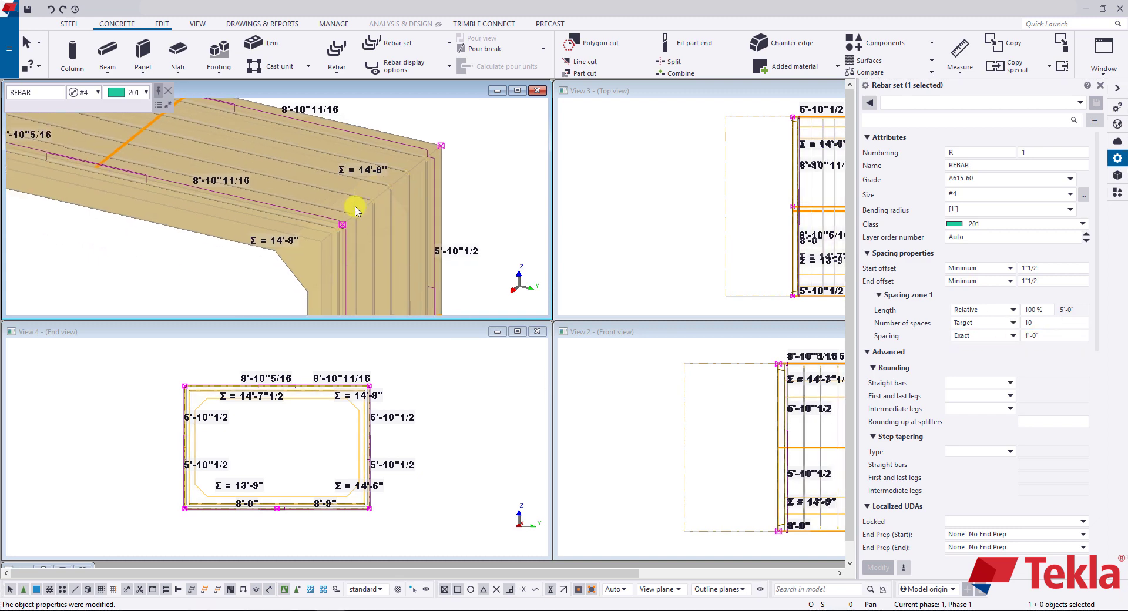
pyautogui.click(328, 236)
pyautogui.scroll(4, 312, 234)
pyautogui.keyDown('ctrl'); pyautogui.moveTo(302, 212); pyautogui.dragTo(322, 317, button='middle'); pyautogui.keyUp('ctrl')
pyautogui.scroll(-3, 342, 214)
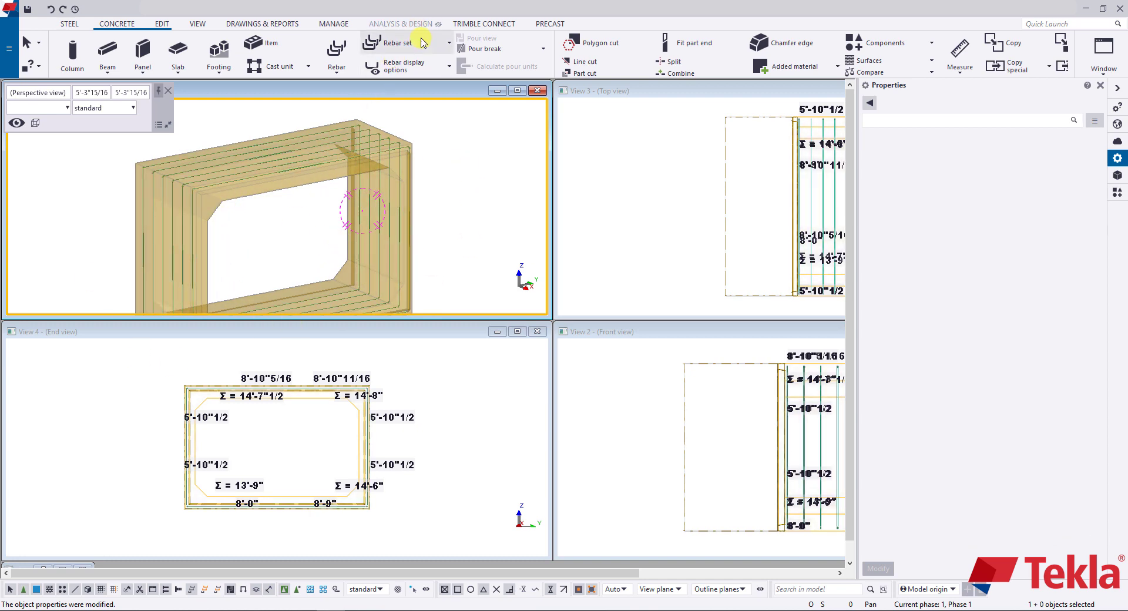
pyautogui.click(448, 42)
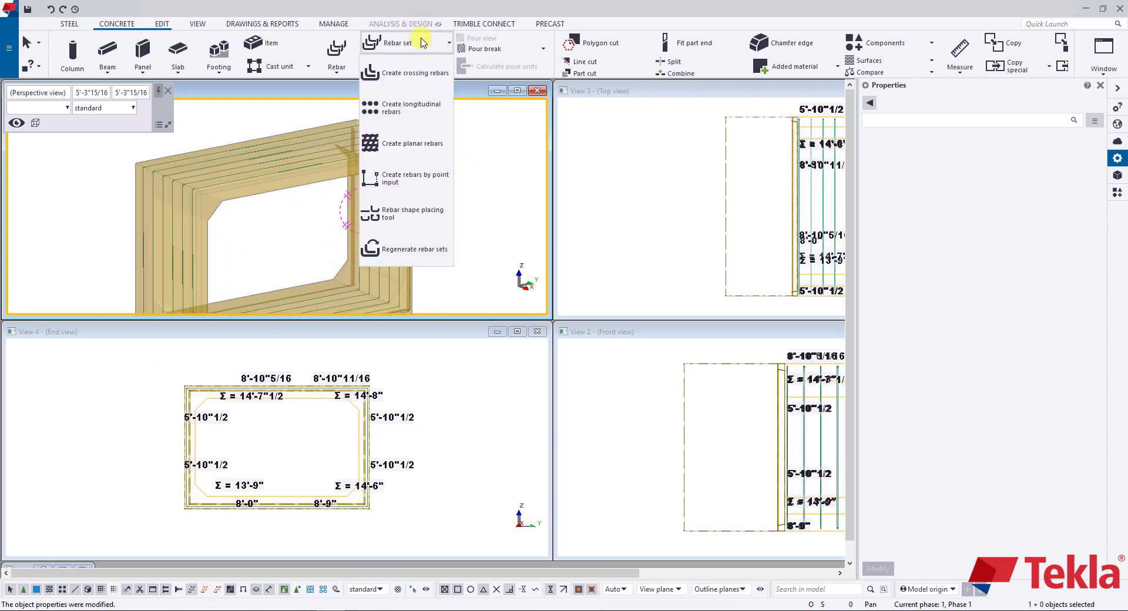
pyautogui.click(413, 144)
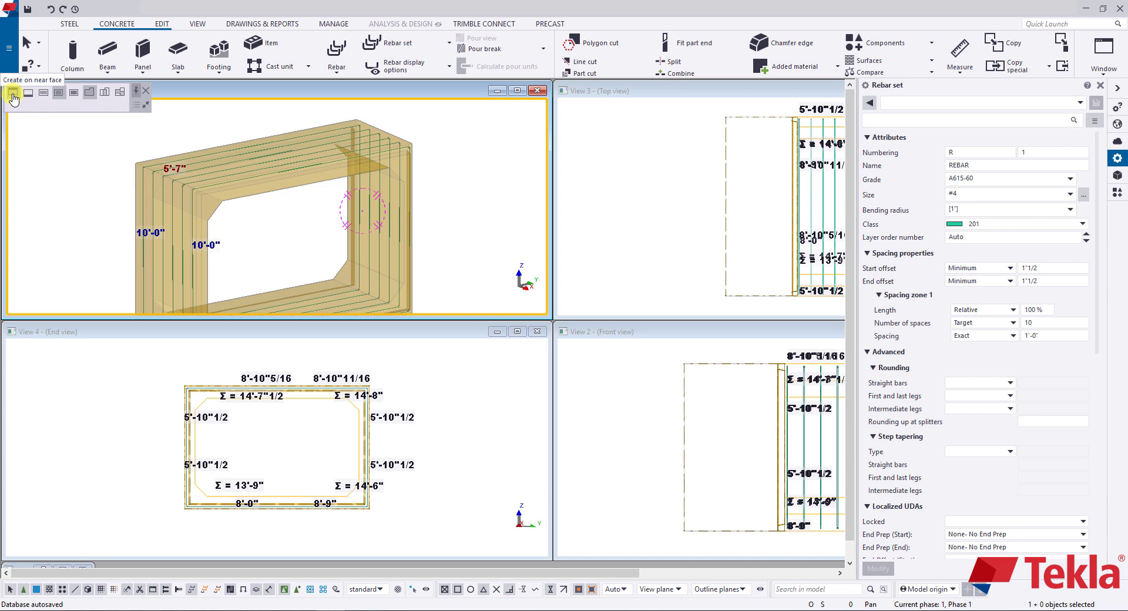
pyautogui.click(13, 95)
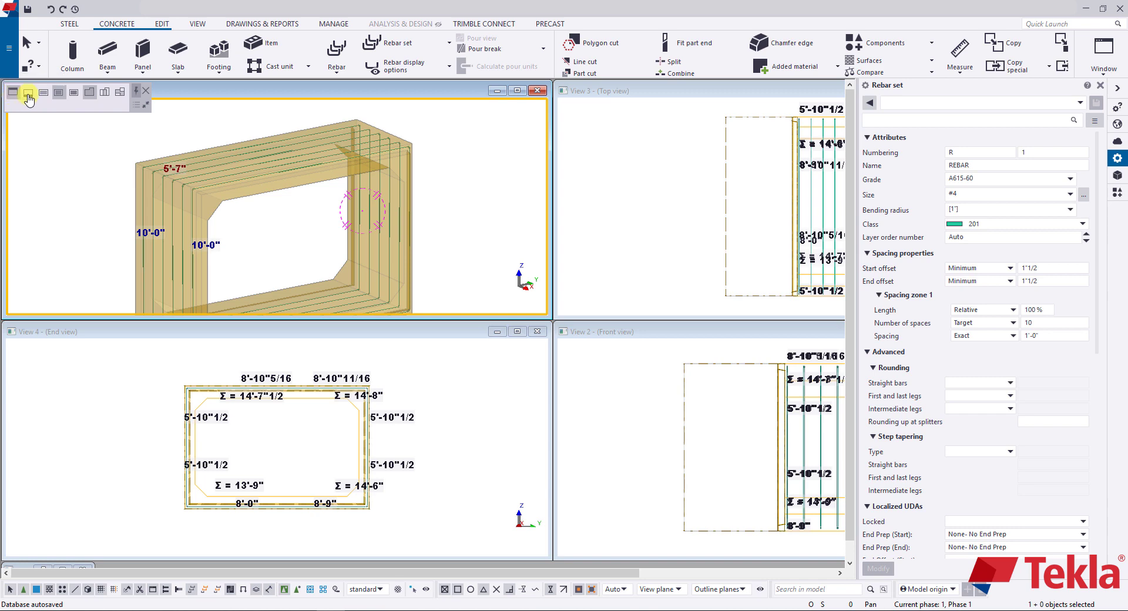
pyautogui.click(74, 94)
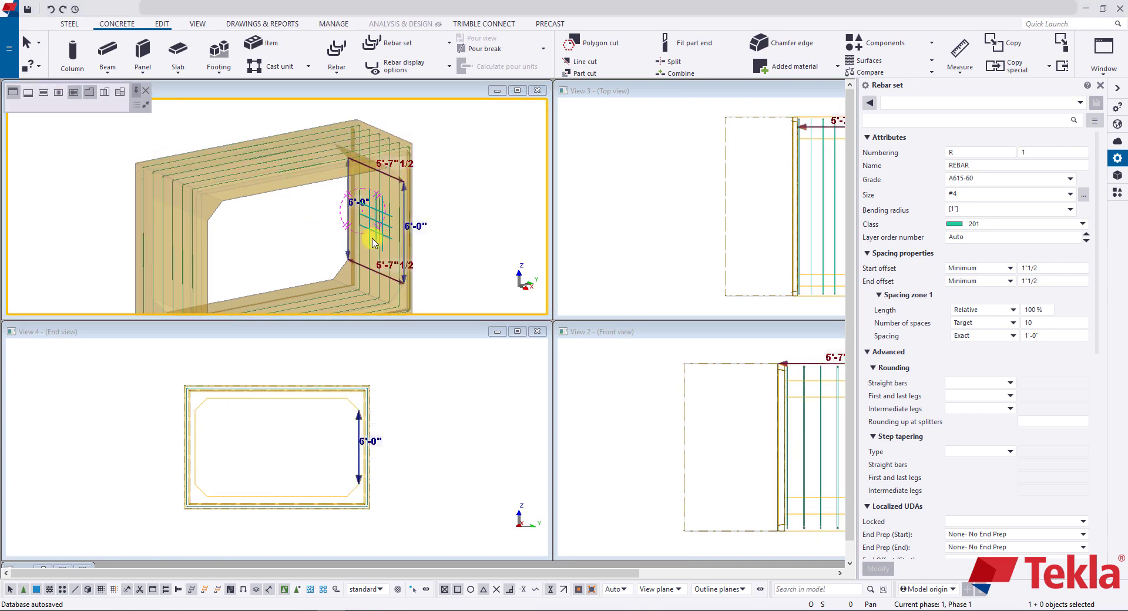
# Step: Place crossing planar rebars on the four inner faces of the box: both side walls, the floor and the ceiling
pyautogui.moveTo(371, 236); pyautogui.dragTo(360, 151, button='middle')
pyautogui.scroll(-3, 360, 151)
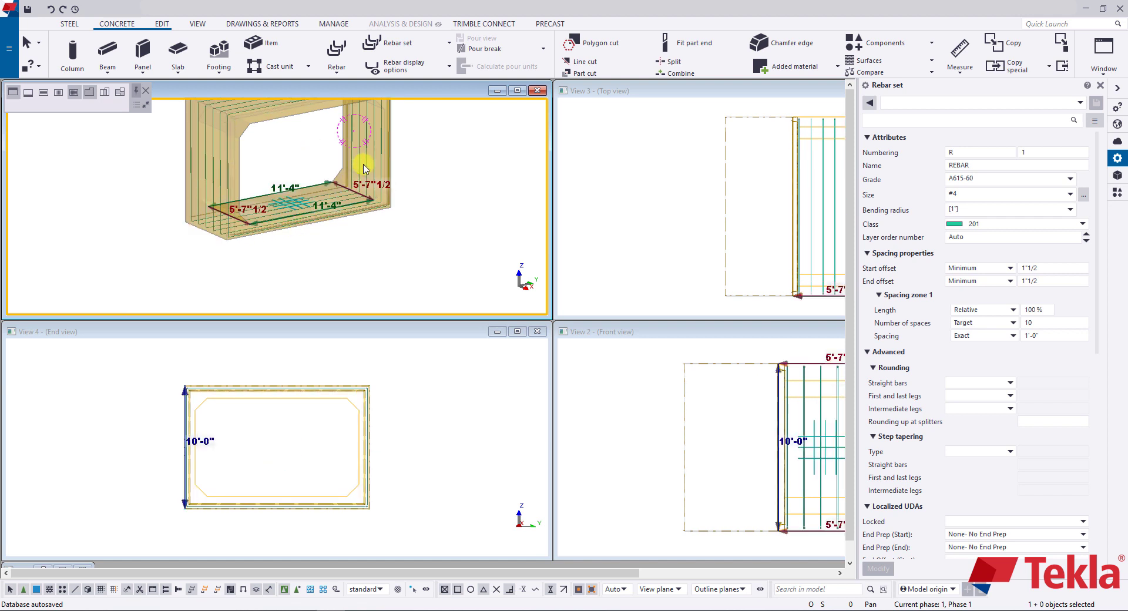
pyautogui.moveTo(371, 132); pyautogui.dragTo(377, 195, button='middle')
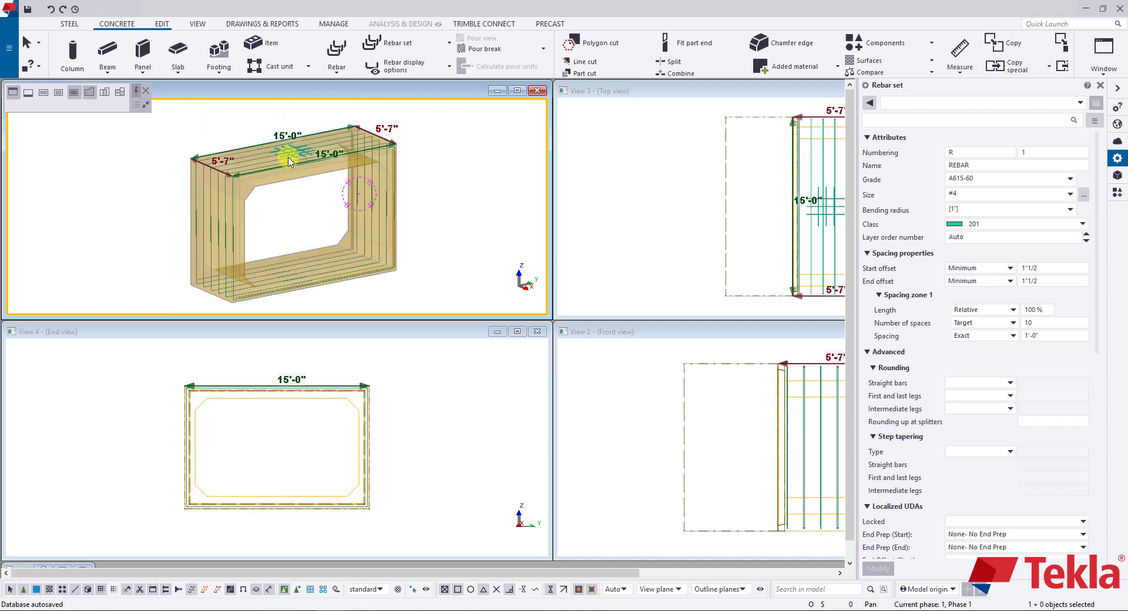
pyautogui.scroll(-2, 298, 171)
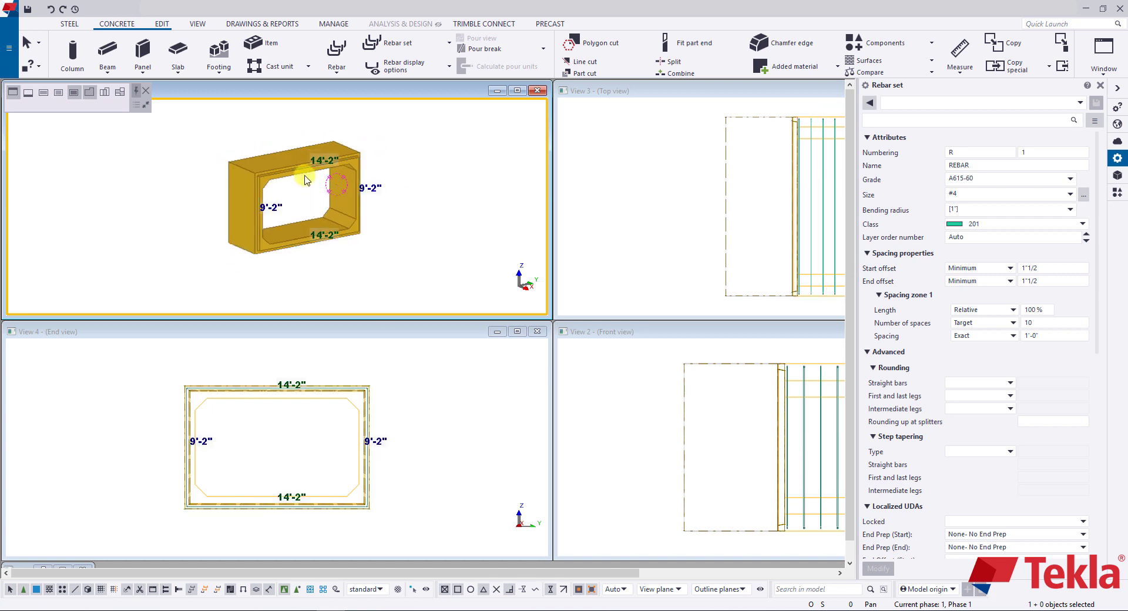
pyautogui.keyDown('ctrl'); pyautogui.moveTo(304, 172); pyautogui.dragTo(267, 111, button='middle'); pyautogui.keyUp('ctrl')
pyautogui.scroll(2, 300, 214)
pyautogui.keyDown('ctrl'); pyautogui.moveTo(329, 237); pyautogui.dragTo(320, 219, button='middle'); pyautogui.keyUp('ctrl')
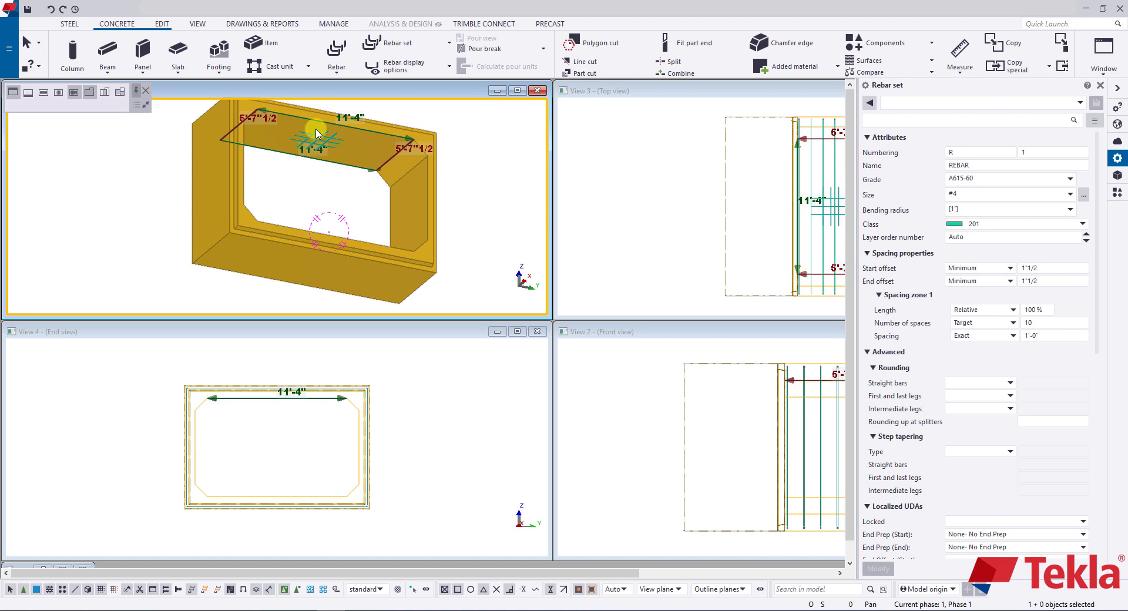
pyautogui.moveTo(320, 140)
pyautogui.keyDown('ctrl'); pyautogui.mouseDown(button='middle')
pyautogui.moveTo(297, 252)
pyautogui.moveTo(298, 107)
pyautogui.moveTo(322, 131)
pyautogui.moveTo(330, 177)
pyautogui.moveTo(326, 152)
pyautogui.mouseUp(button='middle'); pyautogui.keyUp('ctrl')
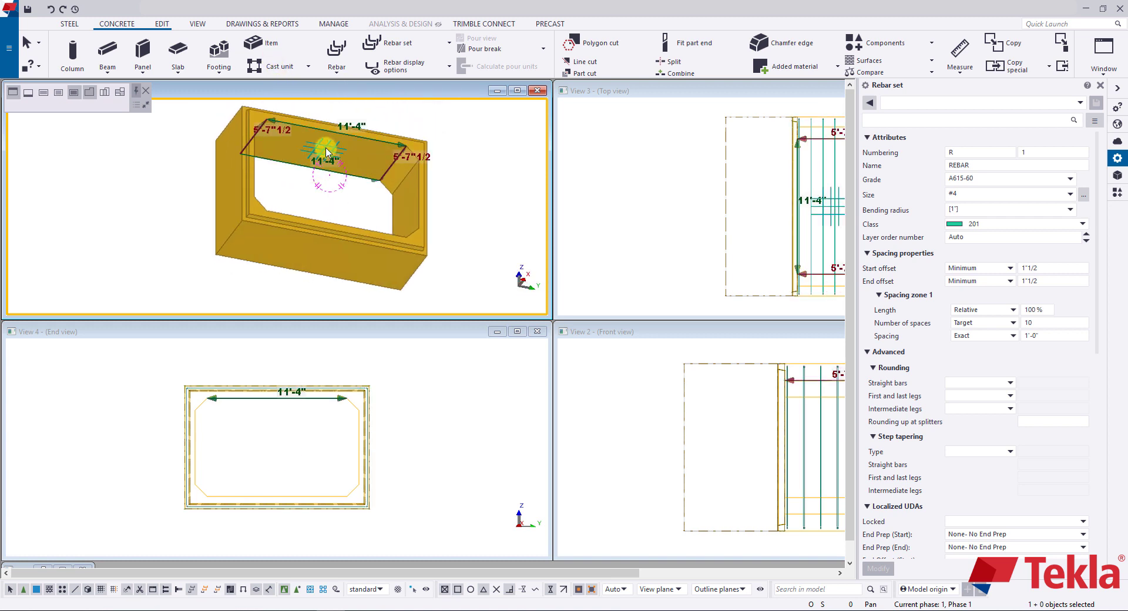
pyautogui.keyDown('ctrl'); pyautogui.moveTo(324, 155); pyautogui.dragTo(222, 233, button='middle'); pyautogui.keyUp('ctrl')
pyautogui.scroll(-2, 326, 243)
pyautogui.scroll(4, 298, 237)
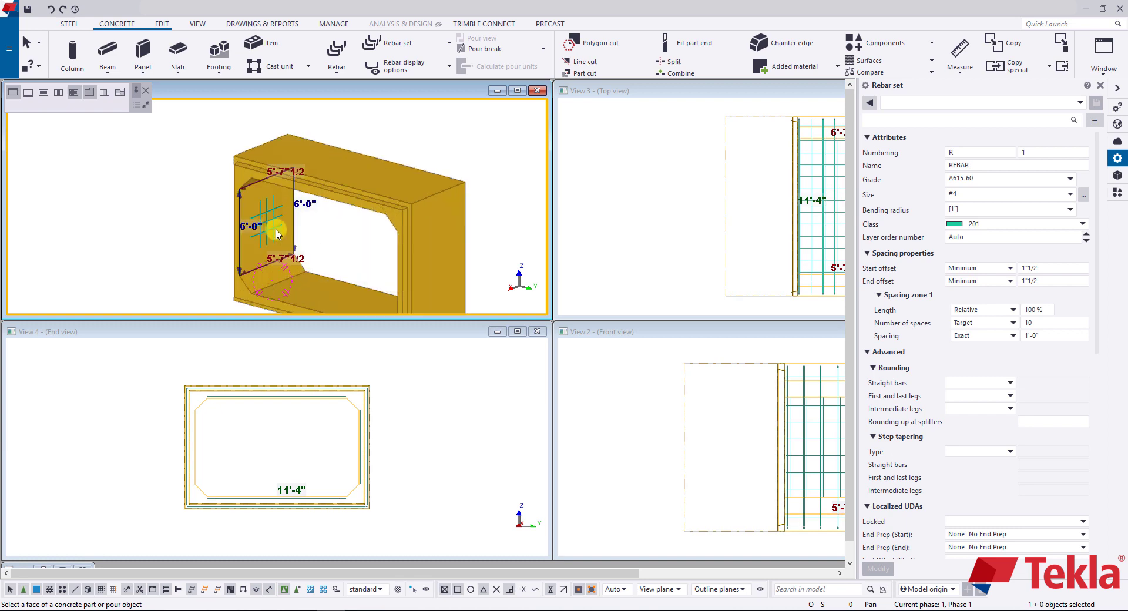
pyautogui.rightClick(161, 207)
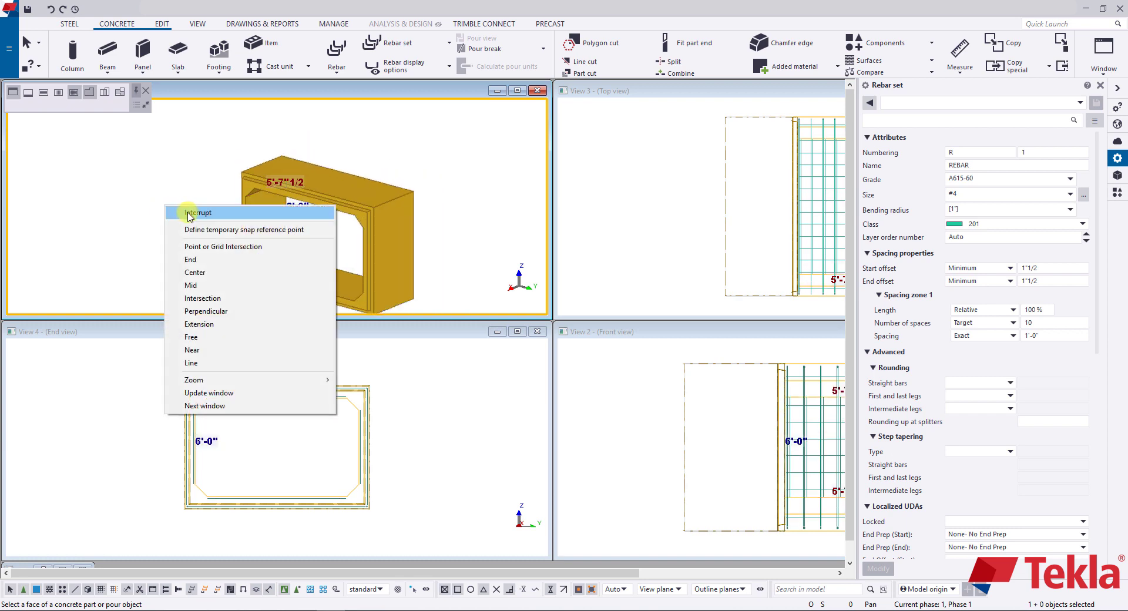
pyautogui.click(182, 211)
# Step: Examine the crossing bars placed on the inner faces of the box, from close up and as a whole
pyautogui.scroll(3, 279, 224)
pyautogui.keyDown('ctrl'); pyautogui.moveTo(268, 221); pyautogui.dragTo(380, 218, button='middle'); pyautogui.keyUp('ctrl')
pyautogui.rightClick(205, 197)
pyautogui.click(226, 203)
pyautogui.scroll(3, 388, 171)
pyautogui.keyDown('ctrl'); pyautogui.moveTo(390, 174); pyautogui.dragTo(304, 181, button='middle'); pyautogui.keyUp('ctrl')
pyautogui.moveTo(428, 178); pyautogui.dragTo(413, 169, button='middle')
pyautogui.scroll(-6, 408, 174)
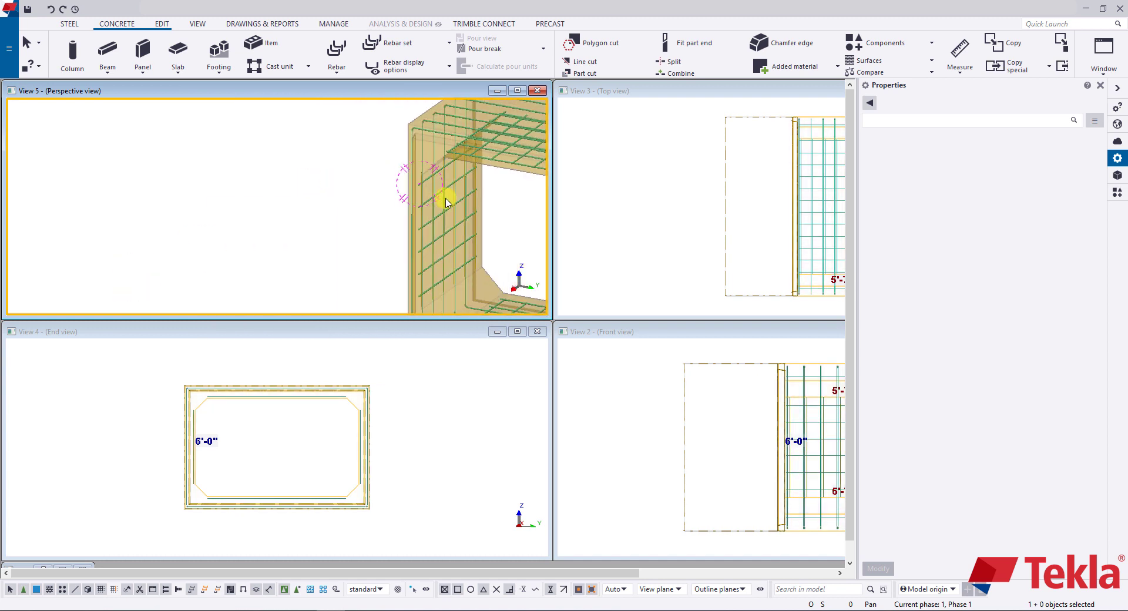
pyautogui.moveTo(461, 214)
pyautogui.mouseDown(button='middle')
pyautogui.moveTo(329, 177)
pyautogui.moveTo(485, 189)
pyautogui.moveTo(260, 187)
pyautogui.moveTo(345, 116)
pyautogui.mouseUp(button='middle')
pyautogui.scroll(-2, 327, 176)
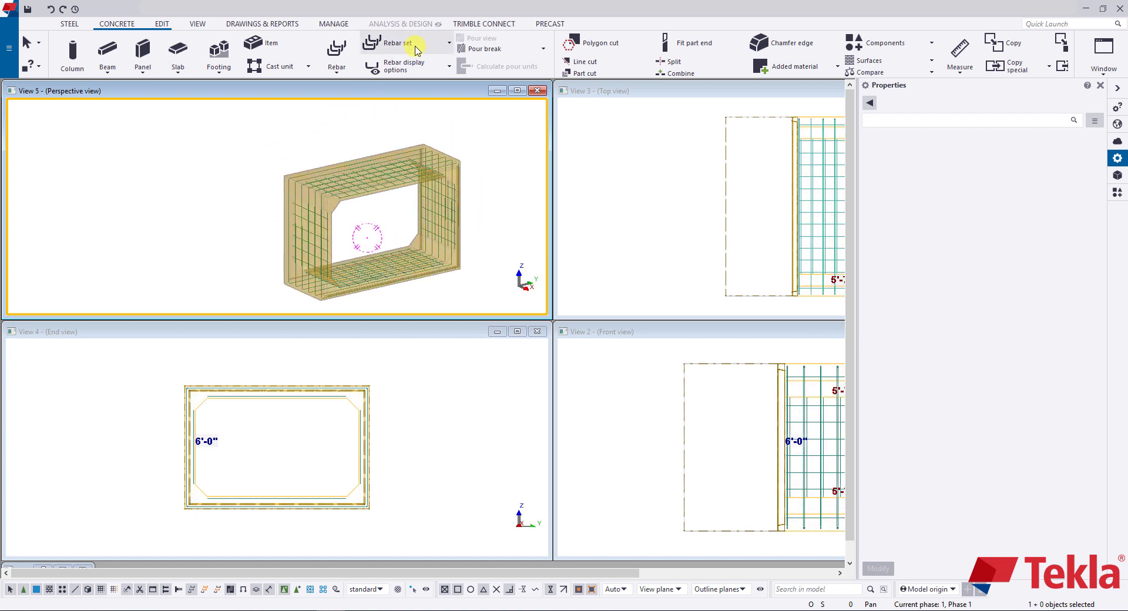
# Step: Create single-direction planar rebars on the outer top and bottom faces of the box, running parallel to their 5'-7" edges
pyautogui.click(379, 43)
pyautogui.click(415, 147)
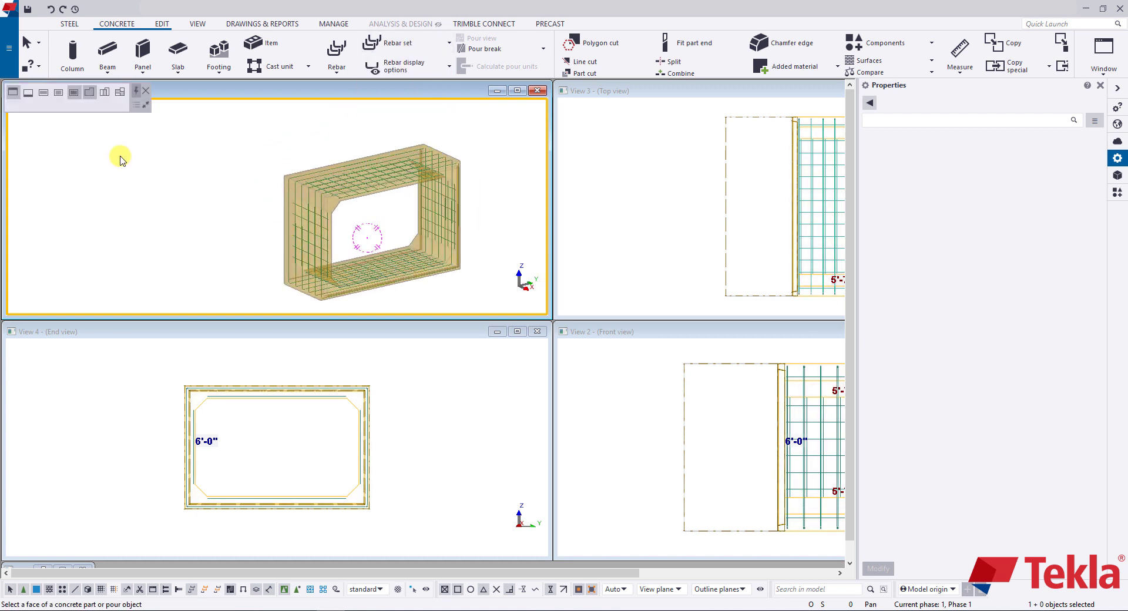
pyautogui.click(57, 97)
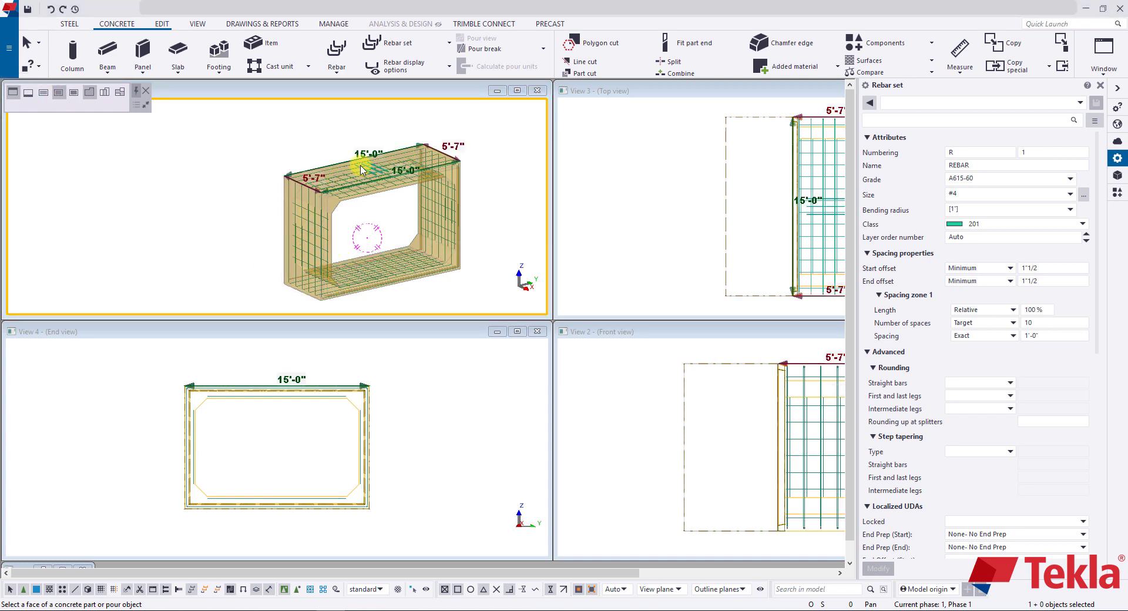
pyautogui.scroll(2, 362, 170)
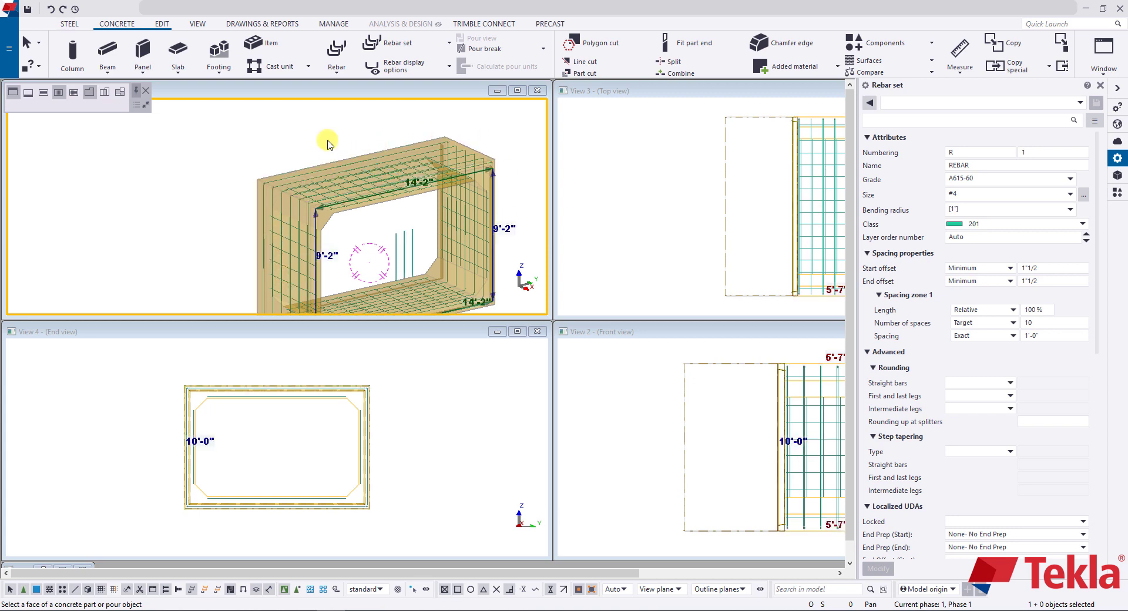
pyautogui.keyDown('ctrl'); pyautogui.moveTo(327, 144); pyautogui.dragTo(232, 151, button='middle'); pyautogui.keyUp('ctrl')
pyautogui.scroll(3, 279, 177)
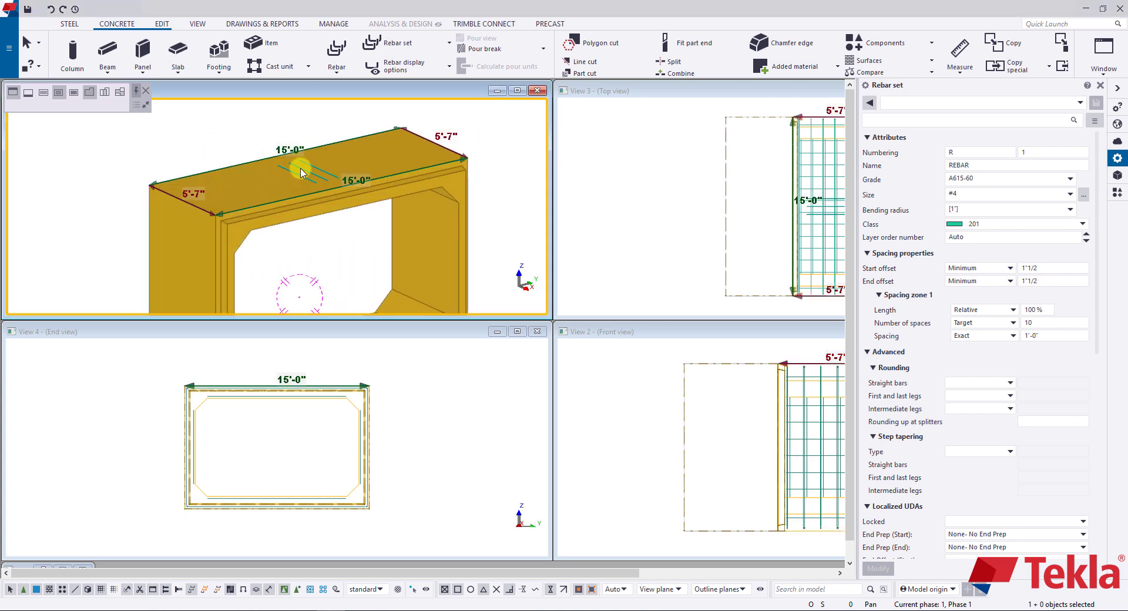
pyautogui.keyDown('ctrl'); pyautogui.moveTo(301, 173); pyautogui.dragTo(341, 305, button='middle'); pyautogui.keyUp('ctrl')
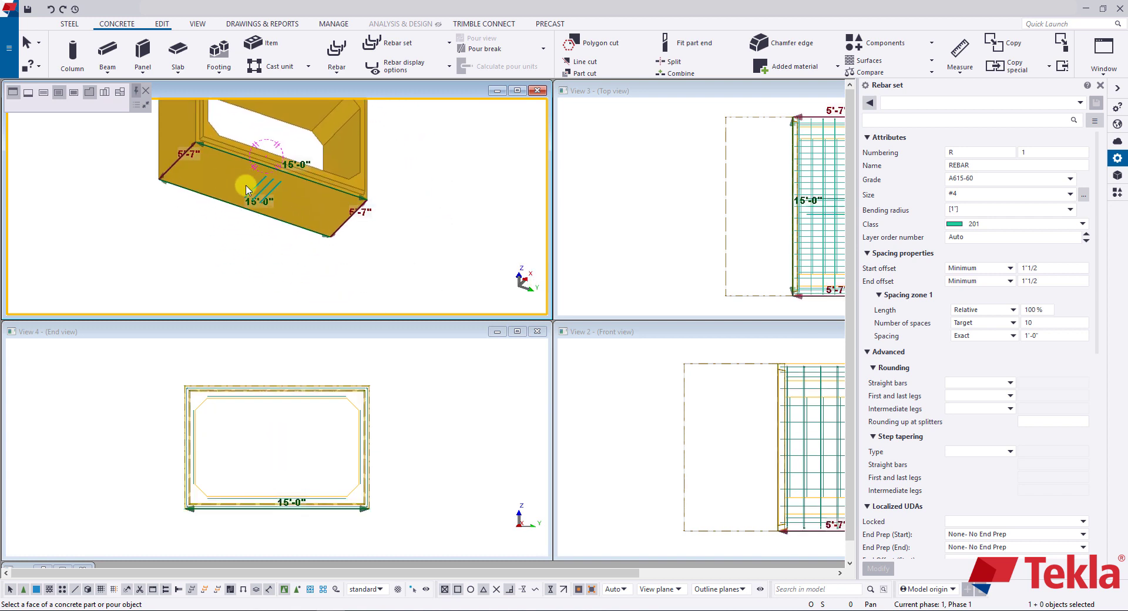
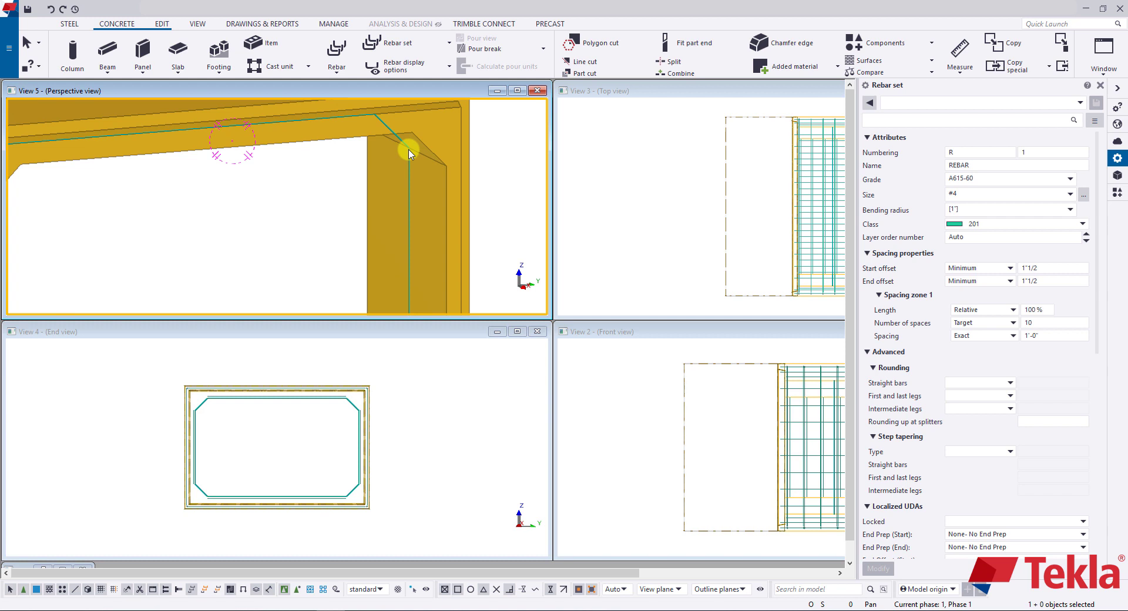
# Step: Place single-direction planar rebars on the chamfered face of the box's upper right inner corner
pyautogui.click(409, 153)
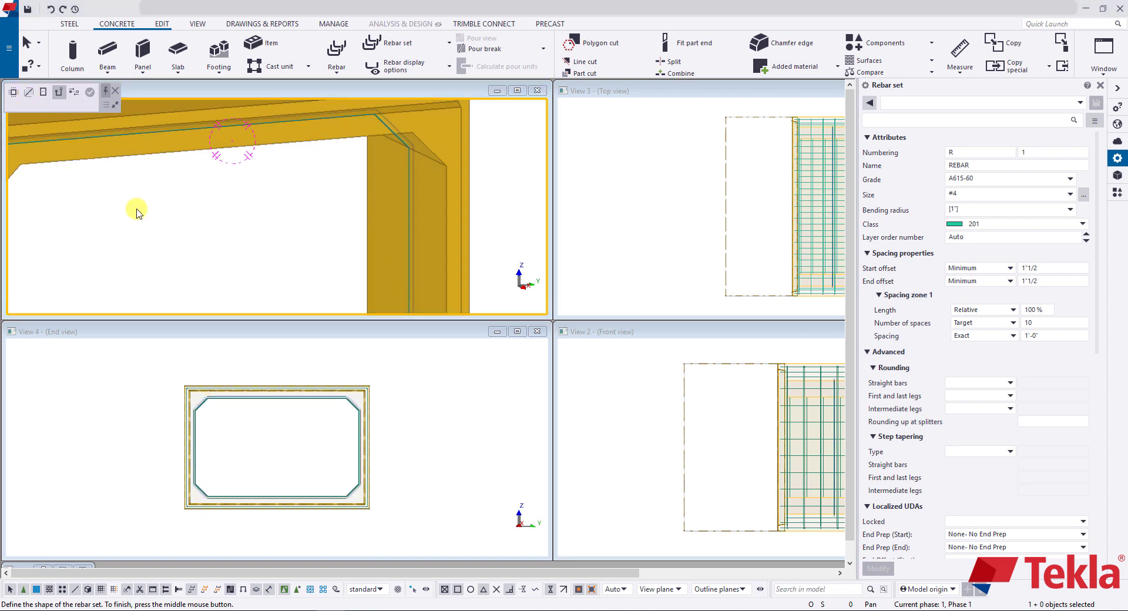
pyautogui.scroll(5, 410, 181)
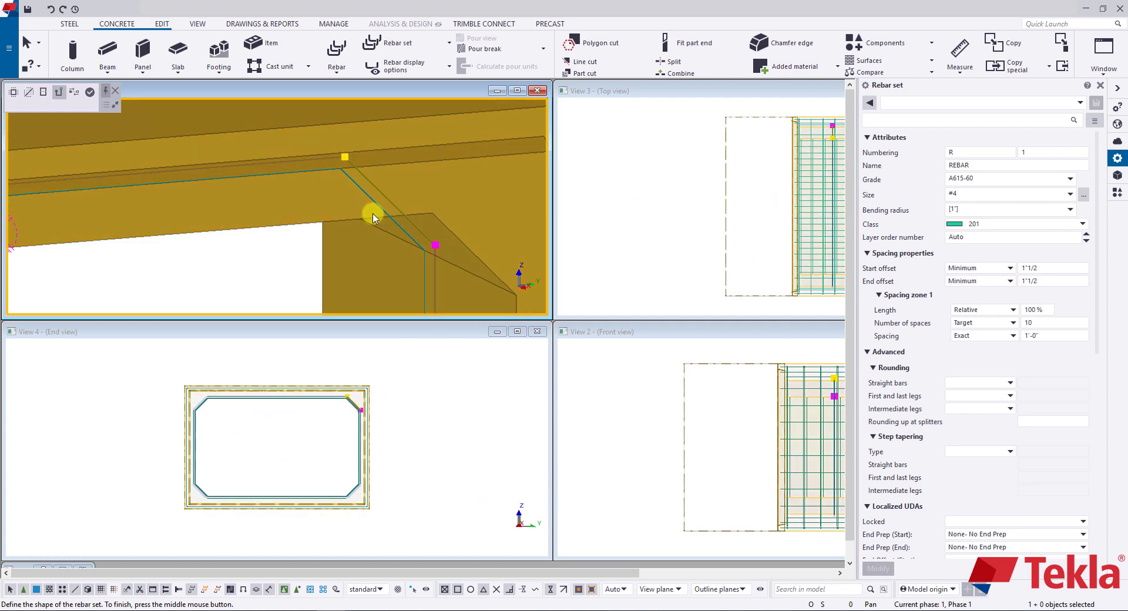
pyautogui.middleClick(351, 228)
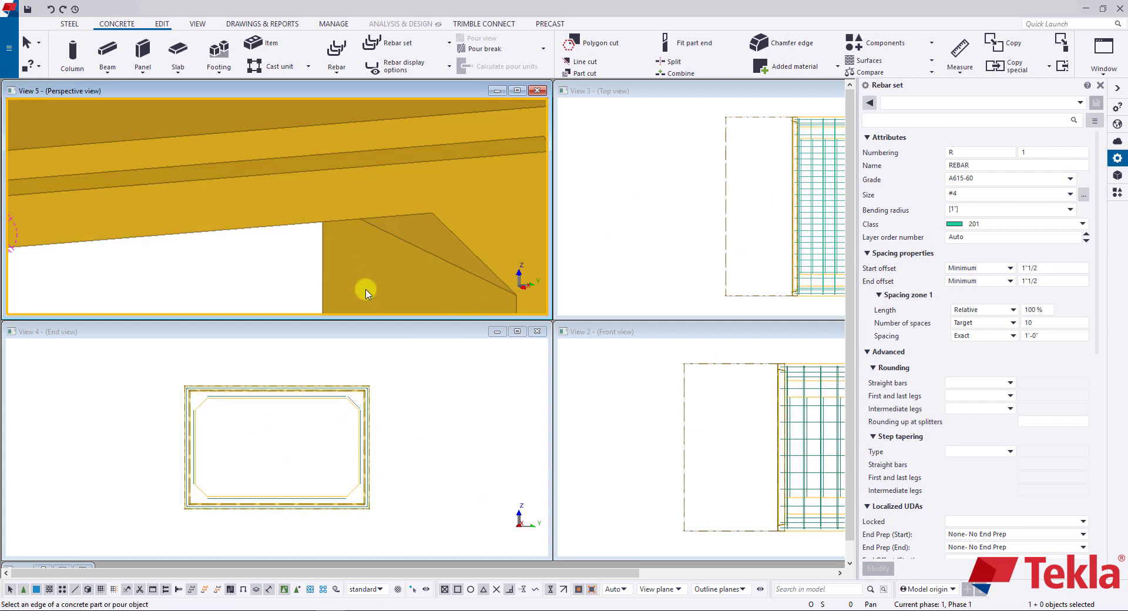
pyautogui.scroll(5, 328, 393)
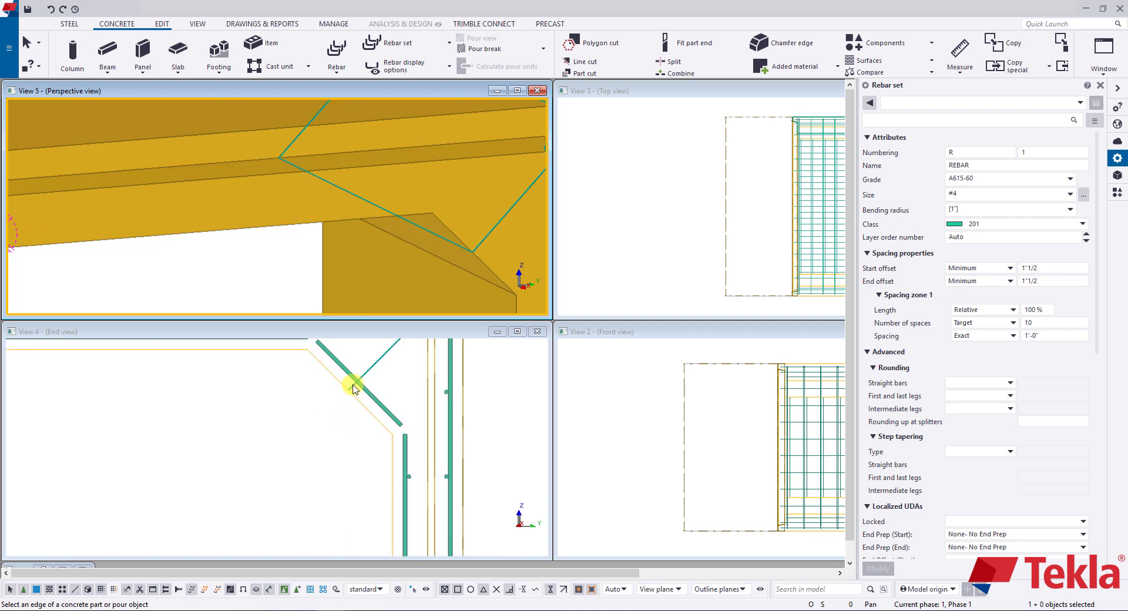
pyautogui.scroll(-5, 342, 370)
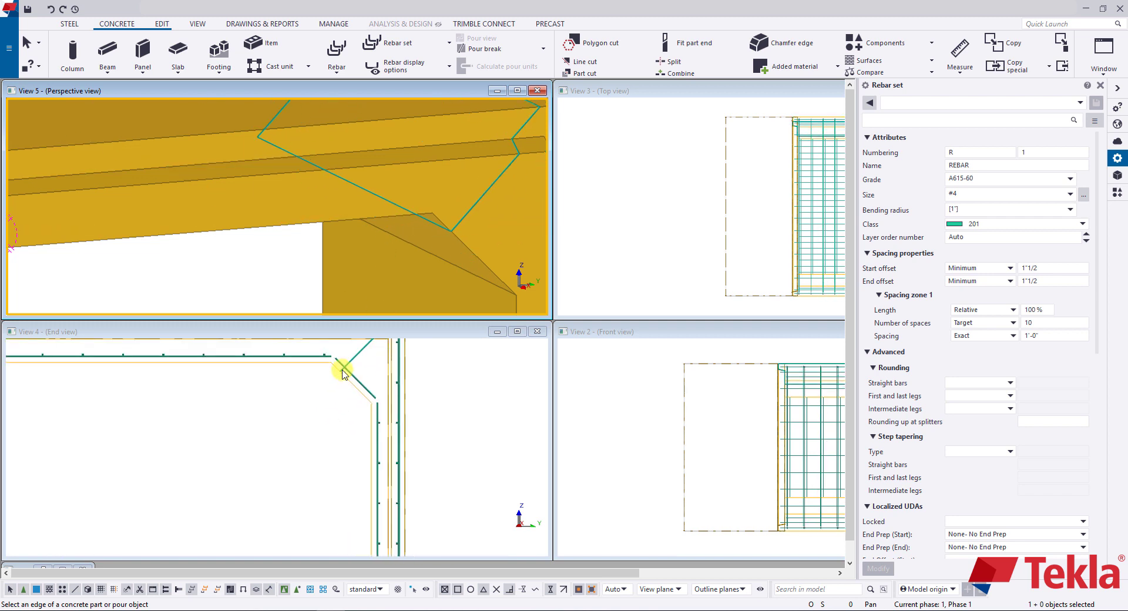
pyautogui.scroll(-5, 403, 214)
# Step: Place single-direction planar rebars on the chamfered face of the box's upper left inner corner
pyautogui.scroll(2, 247, 252)
pyautogui.keyDown('ctrl'); pyautogui.moveTo(243, 214); pyautogui.dragTo(138, 225, button='middle'); pyautogui.keyUp('ctrl')
pyautogui.scroll(2, 245, 242)
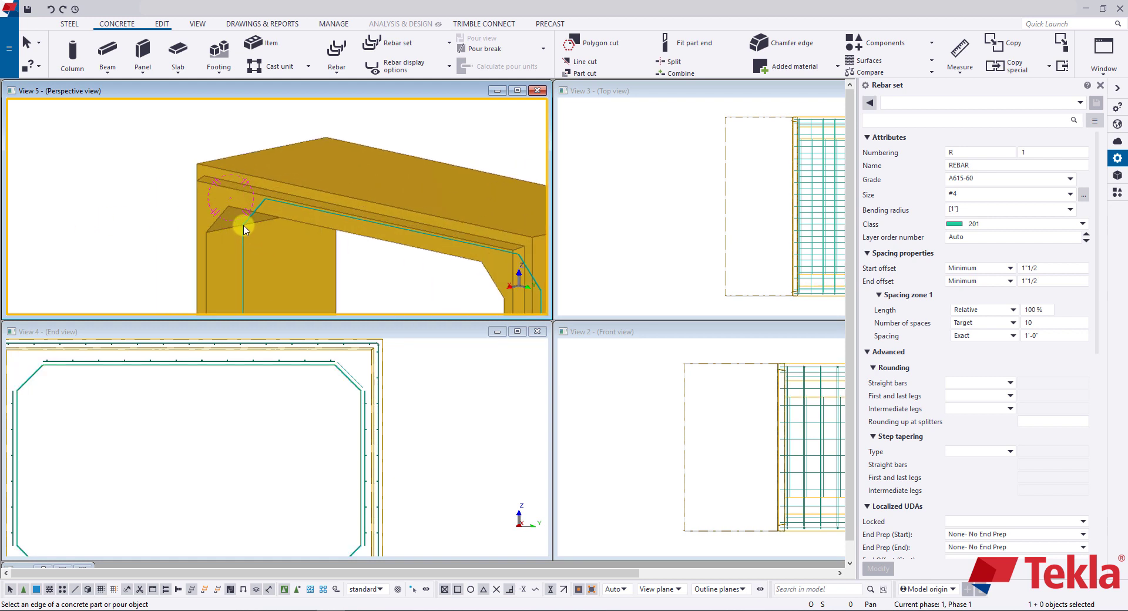
pyautogui.click(245, 230)
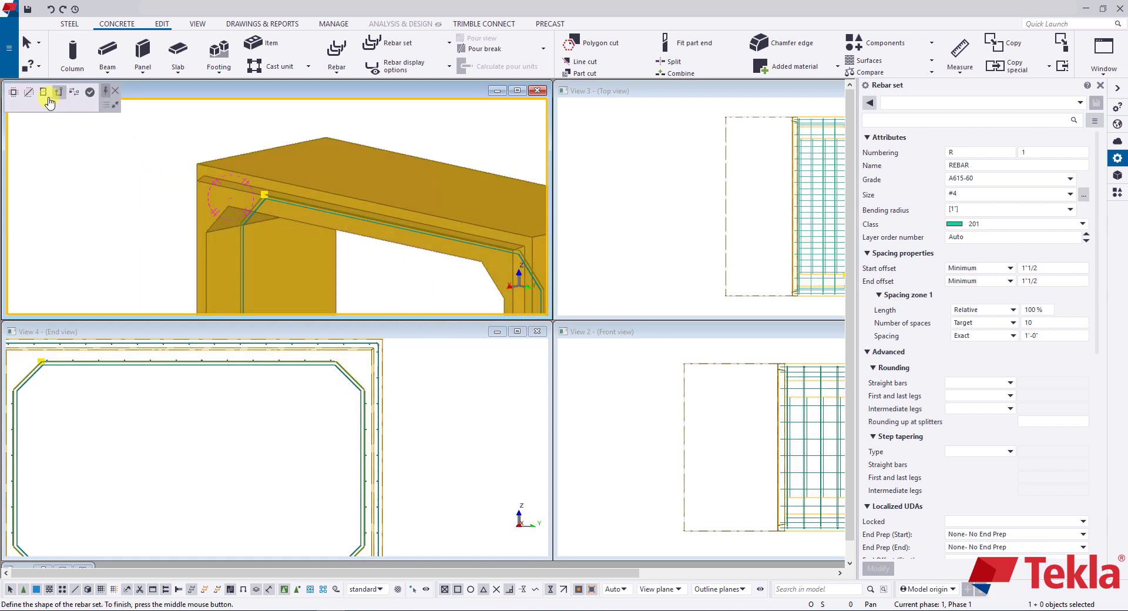
pyautogui.click(29, 92)
pyautogui.scroll(2, 250, 210)
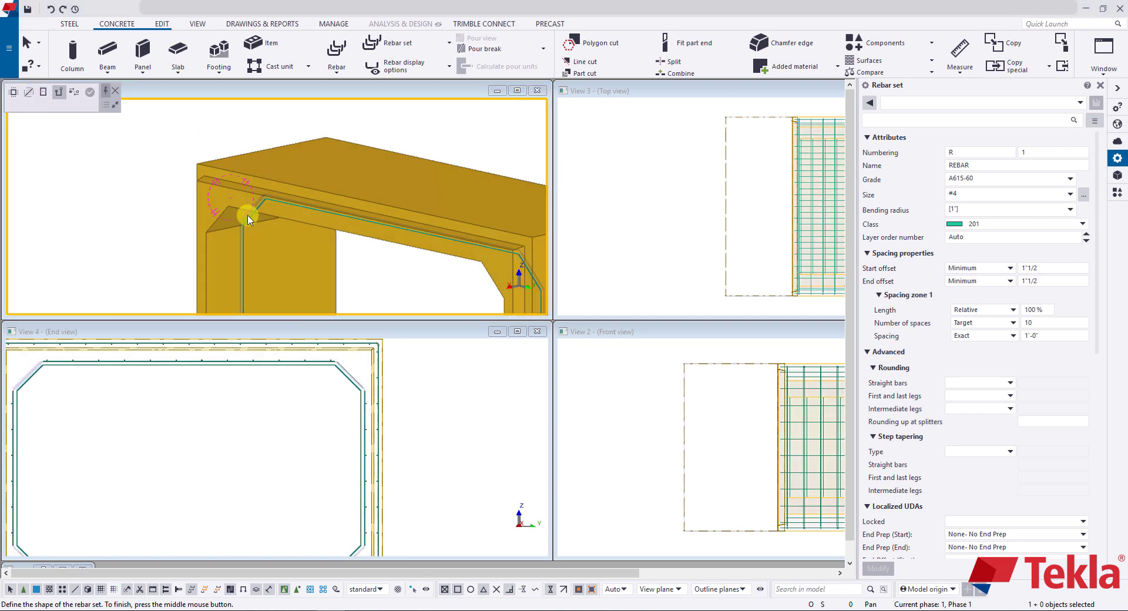
pyautogui.scroll(2, 261, 201)
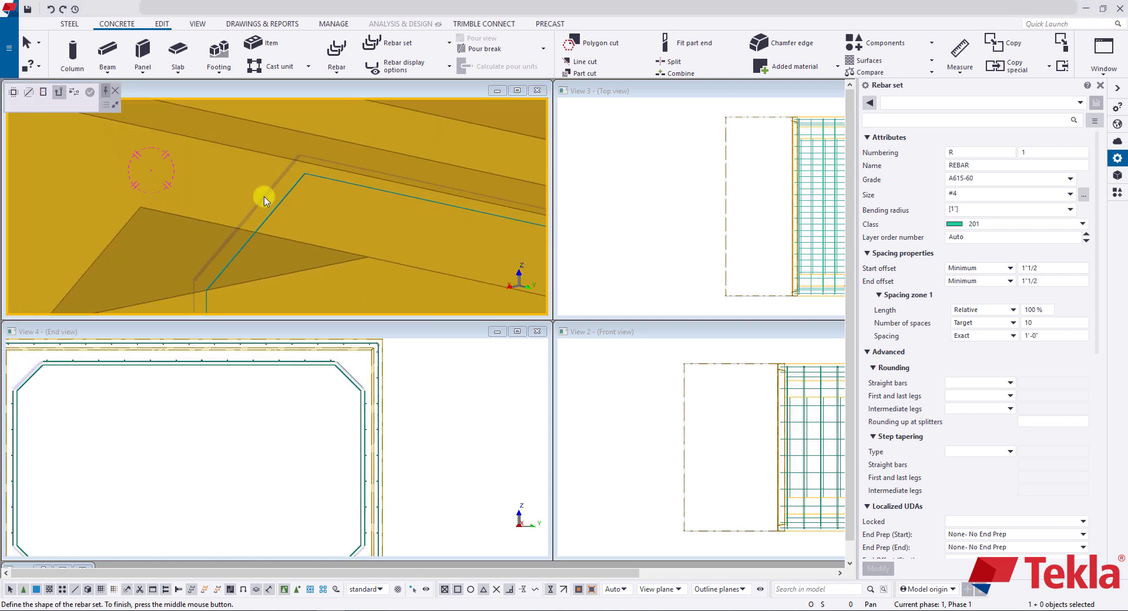
pyautogui.click(264, 201)
pyautogui.scroll(-2, 264, 201)
pyautogui.middleClick(264, 196)
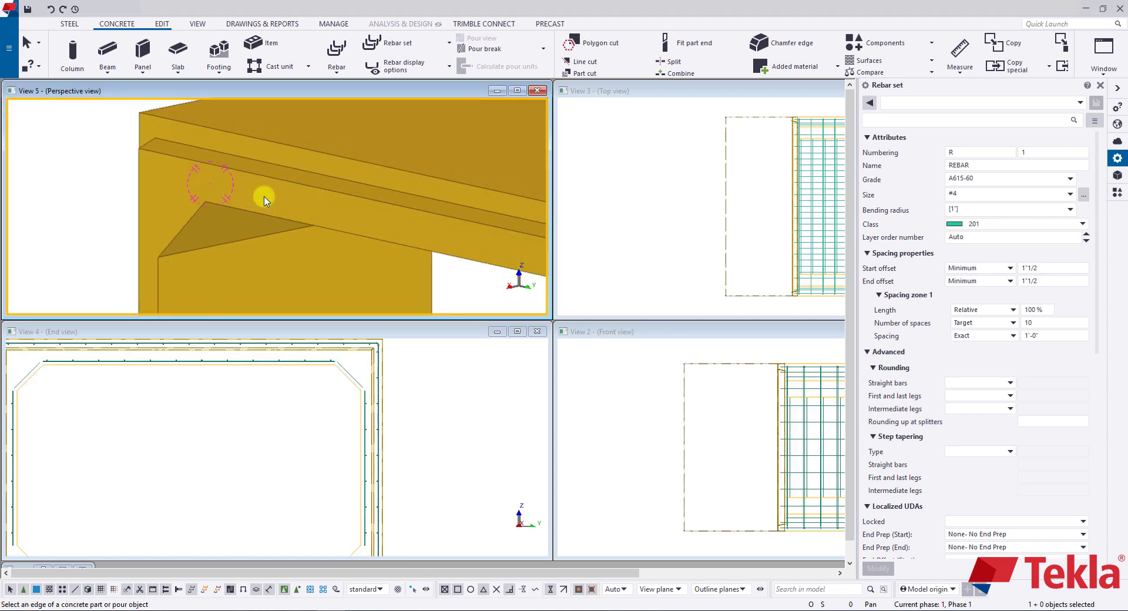
# Step: Place single-direction planar rebars on the chamfered face of the box's lower left inner corner
pyautogui.moveTo(26, 368); pyautogui.dragTo(106, 364, button='middle')
pyautogui.scroll(3, 105, 366)
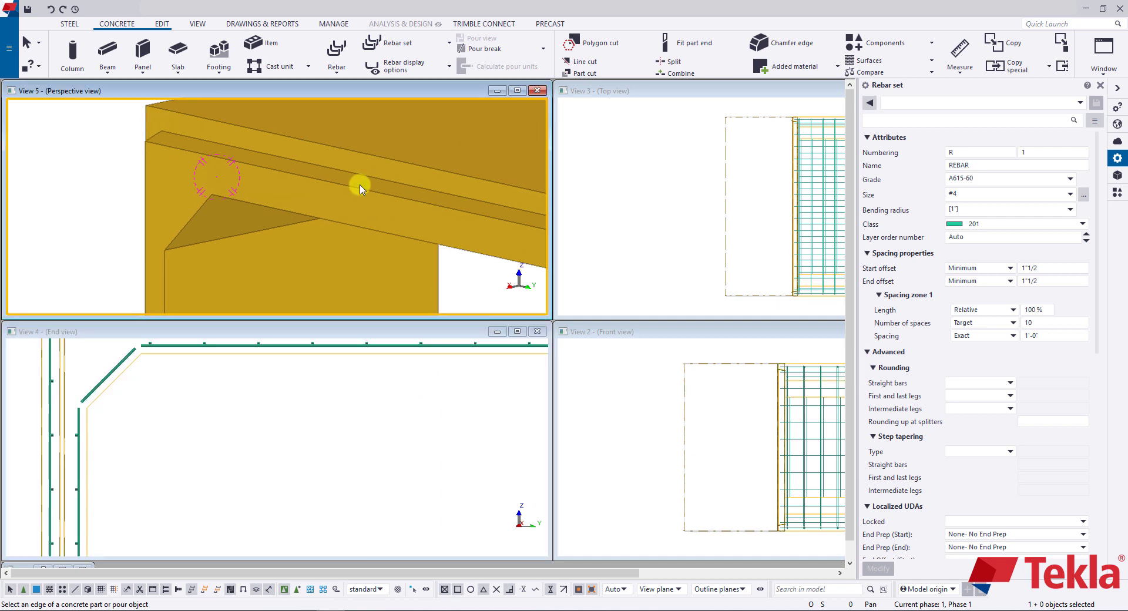
pyautogui.scroll(-4, 361, 184)
pyautogui.scroll(4, 353, 238)
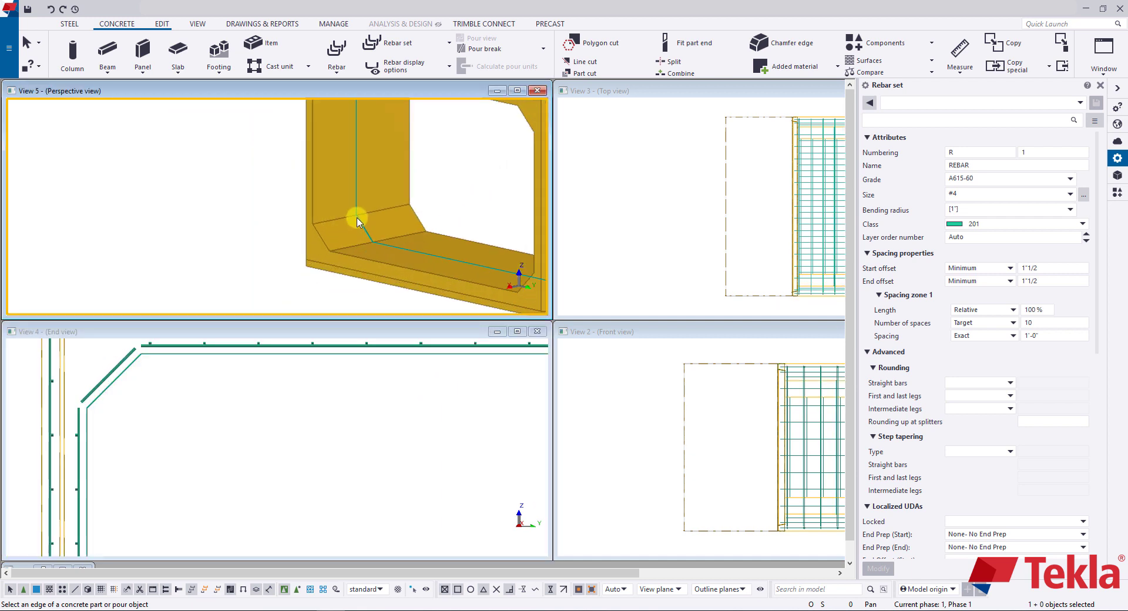
pyautogui.click(340, 224)
pyautogui.scroll(2, 294, 194)
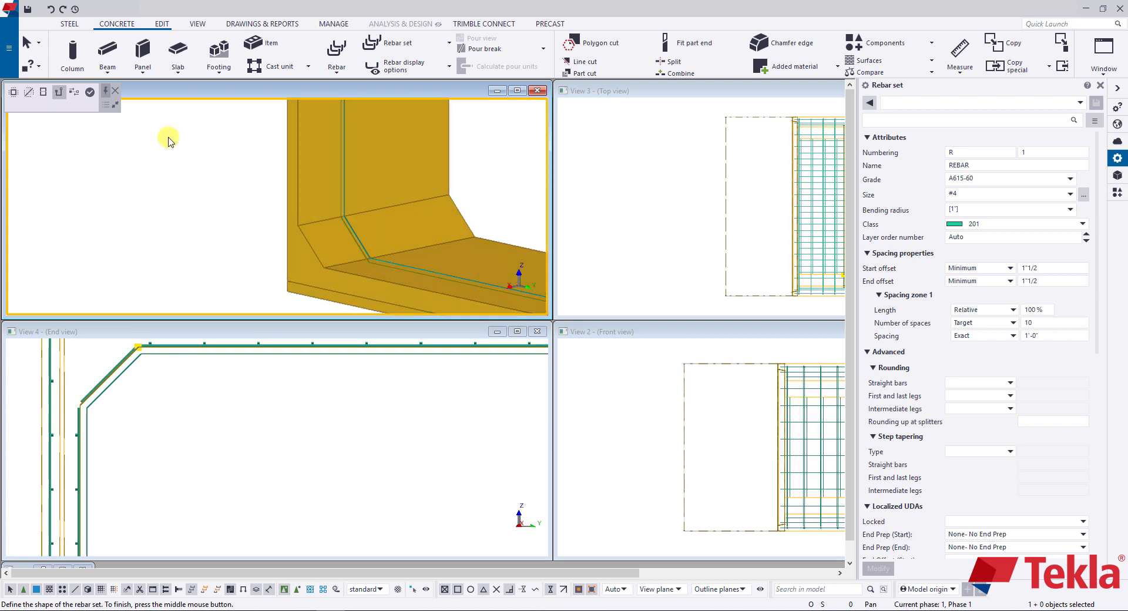
pyautogui.click(33, 94)
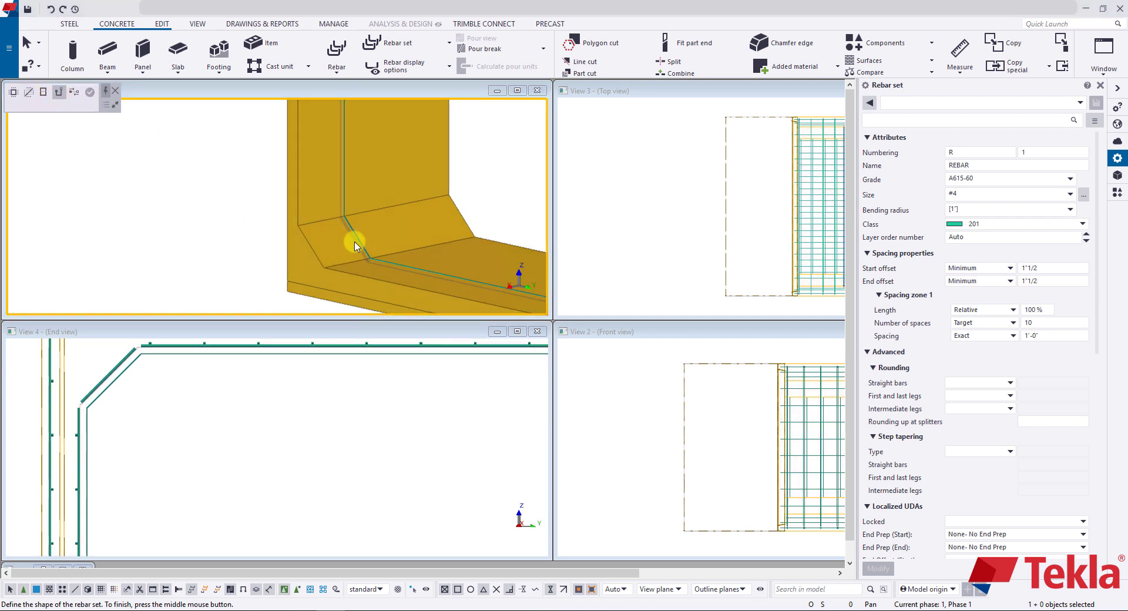
pyautogui.click(355, 243)
pyautogui.middleClick(312, 226)
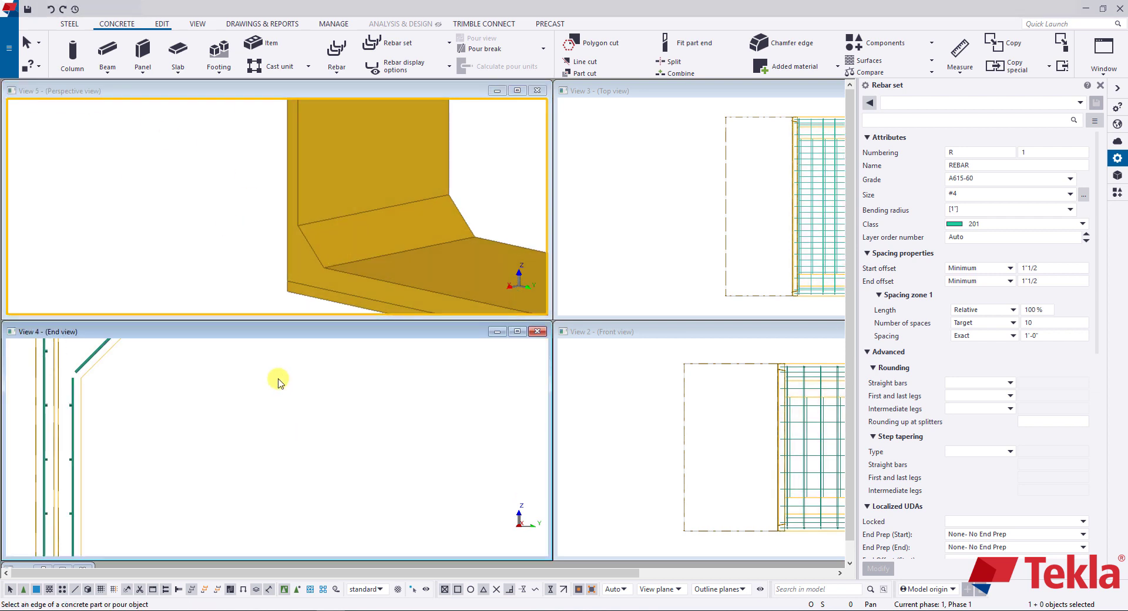
# Step: Place single-direction planar rebars on the chamfered face of the box's lower right inner corner and end rebar set creation
pyautogui.scroll(-3, 264, 464)
pyautogui.scroll(4, 170, 423)
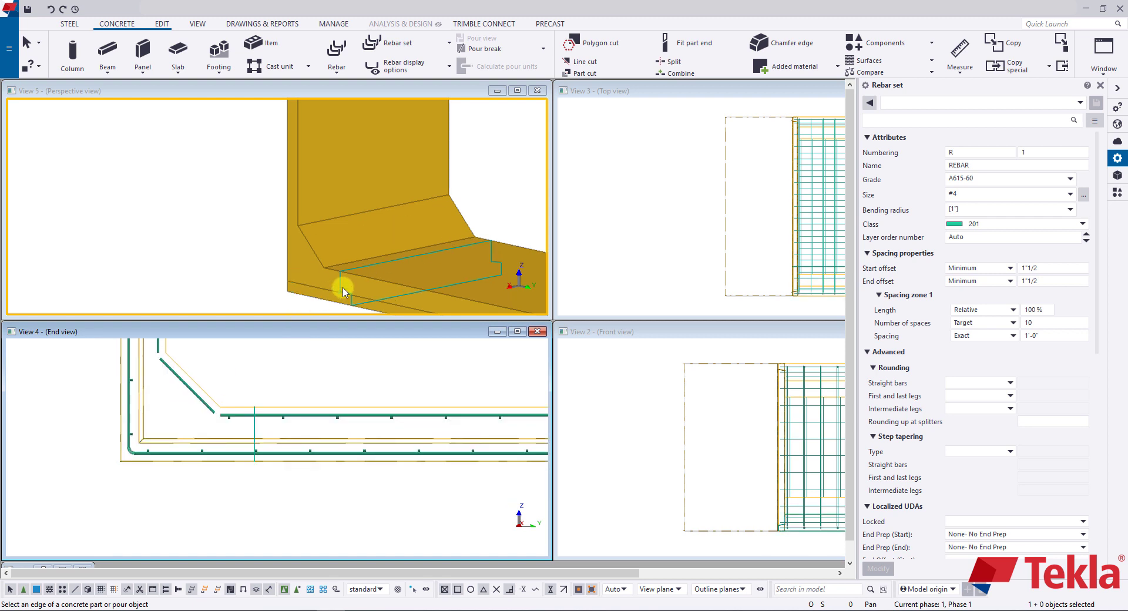
pyautogui.scroll(-4, 306, 259)
pyautogui.keyDown('ctrl'); pyautogui.moveTo(306, 258); pyautogui.dragTo(456, 267, button='middle'); pyautogui.keyUp('ctrl')
pyautogui.scroll(4, 421, 252)
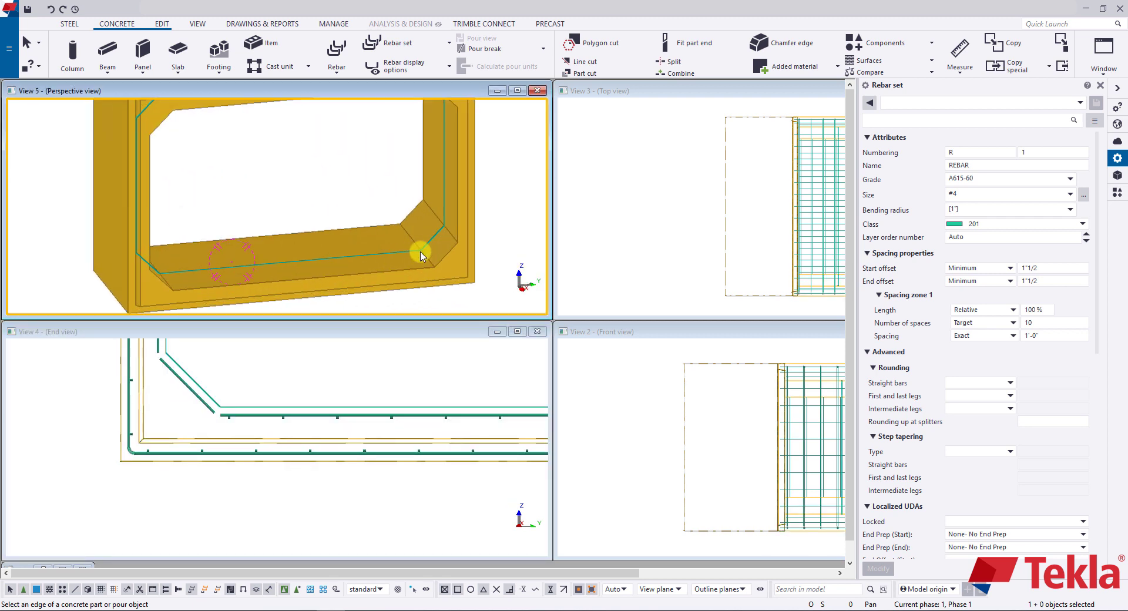
pyautogui.click(421, 254)
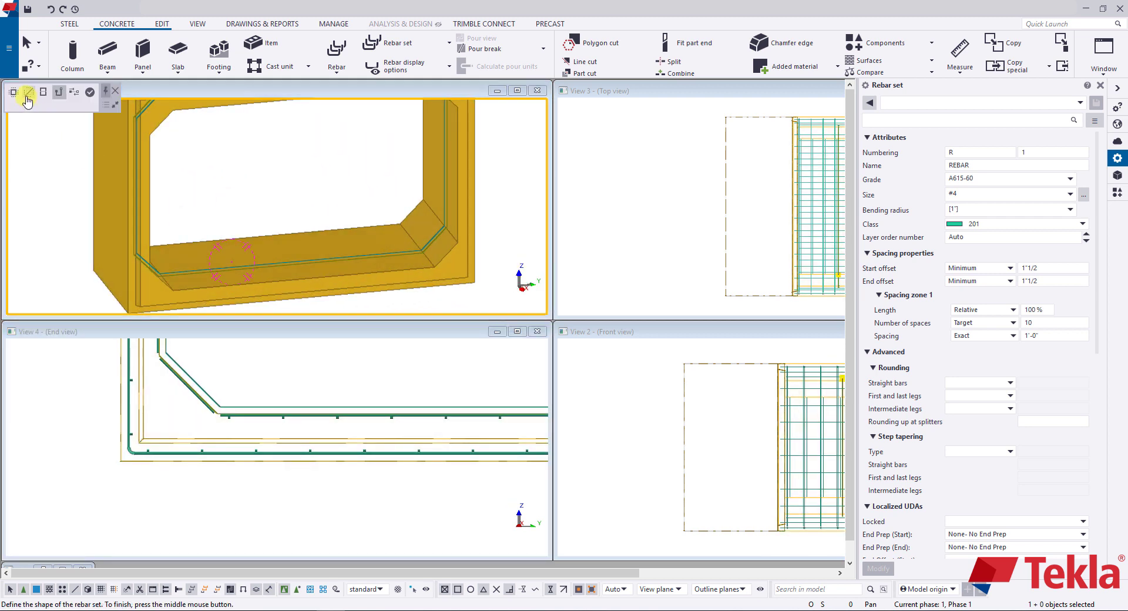
pyautogui.scroll(3, 385, 242)
pyautogui.click(468, 241)
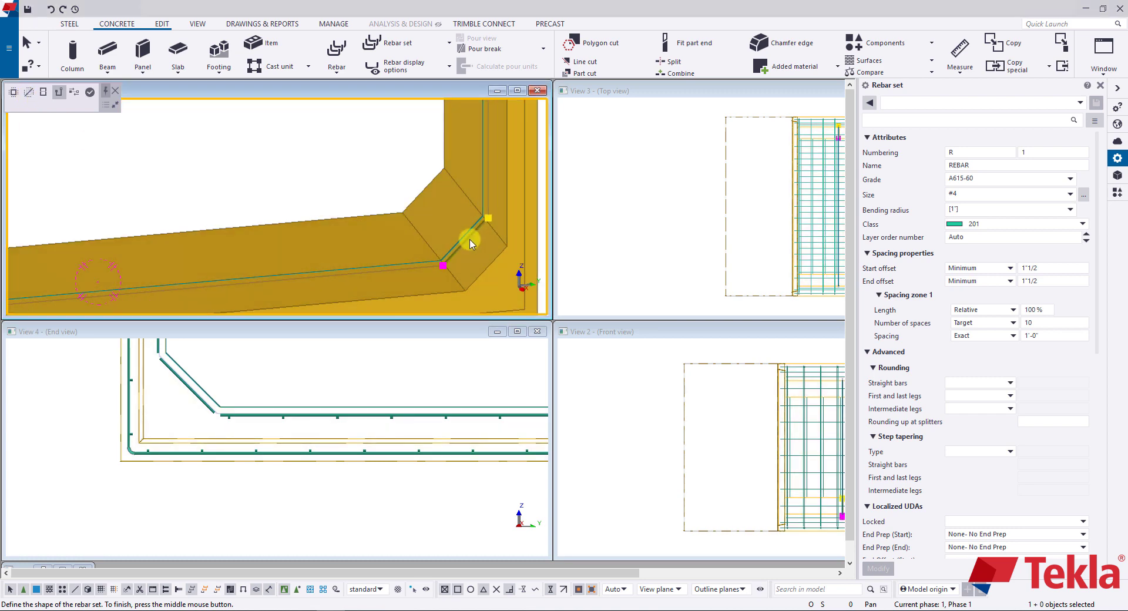
pyautogui.middleClick(409, 243)
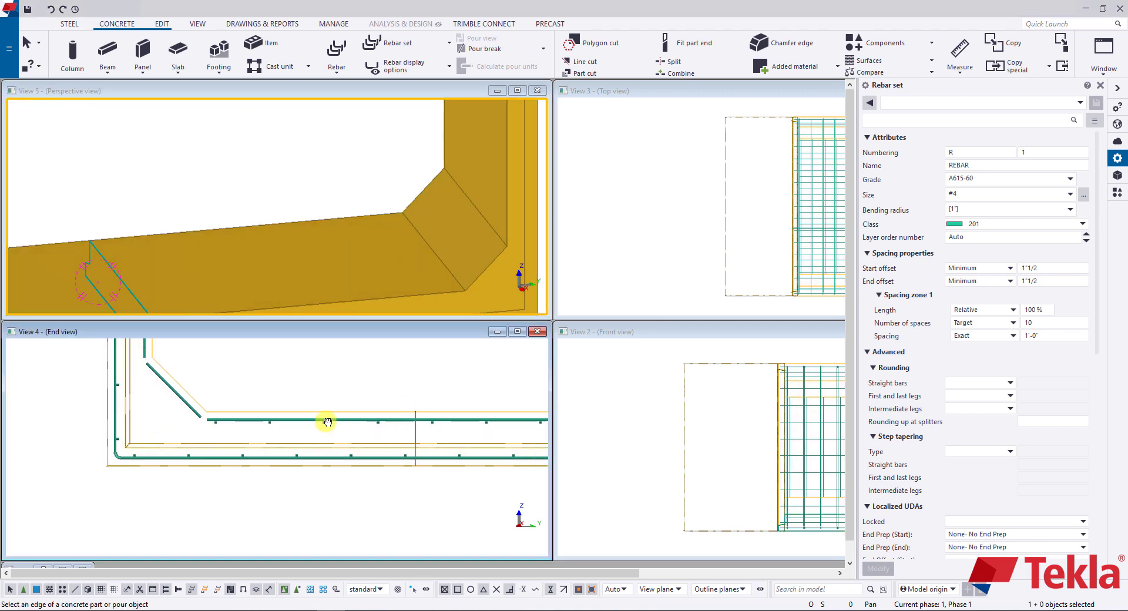
pyautogui.scroll(-2, 282, 432)
pyautogui.scroll(4, 394, 429)
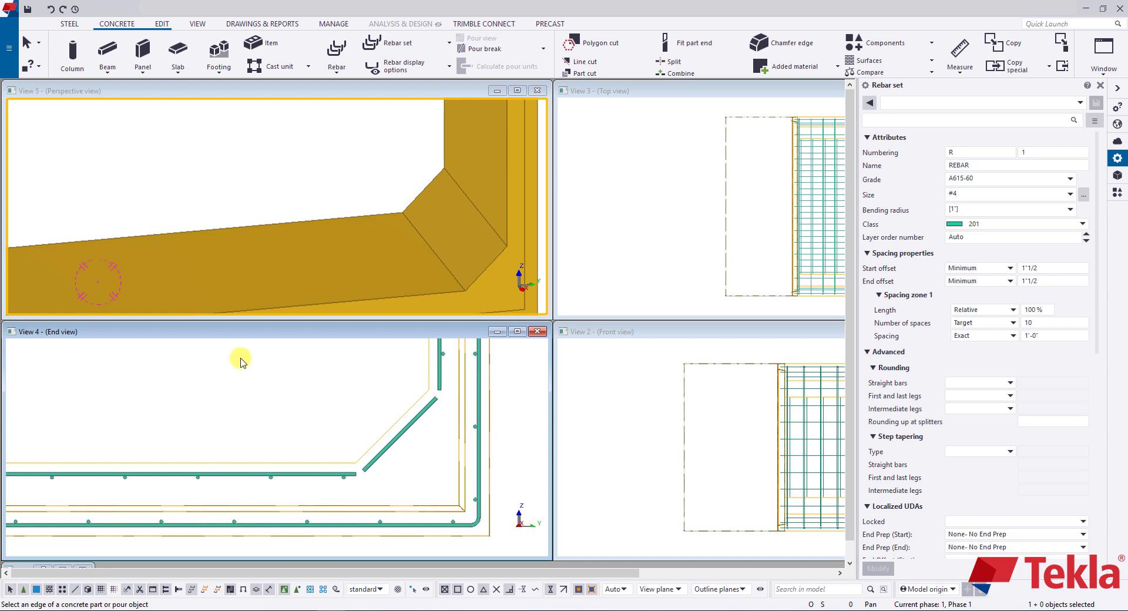
pyautogui.rightClick(207, 200)
pyautogui.click(234, 201)
# Step: Display the concrete box as see-through in the perspective view so the bars show, and switch on direct modification
pyautogui.scroll(2, 436, 414)
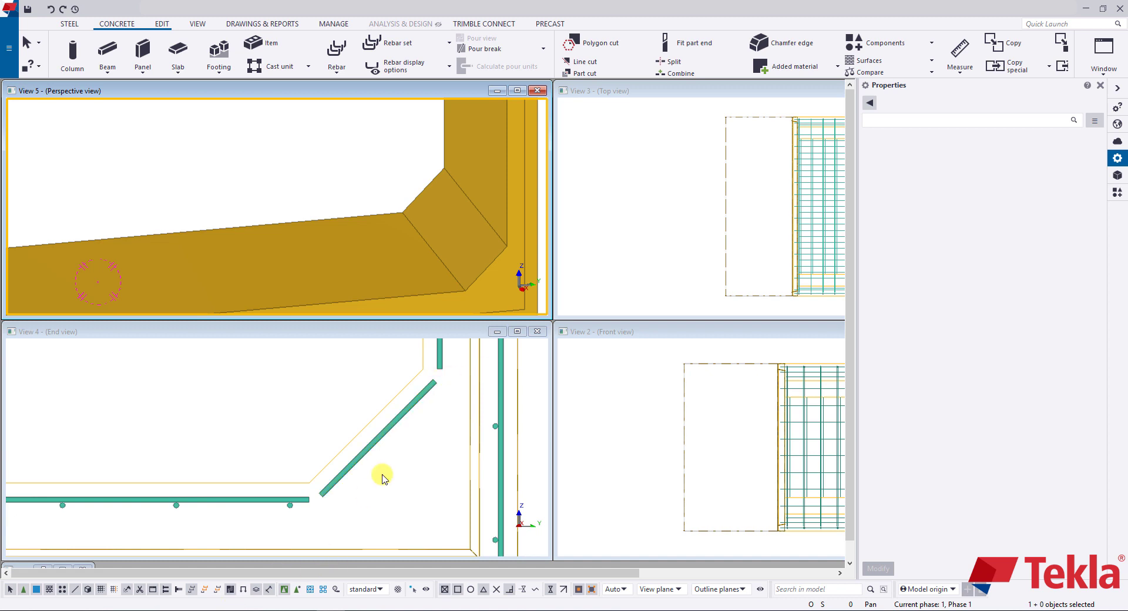
pyautogui.scroll(-6, 345, 234)
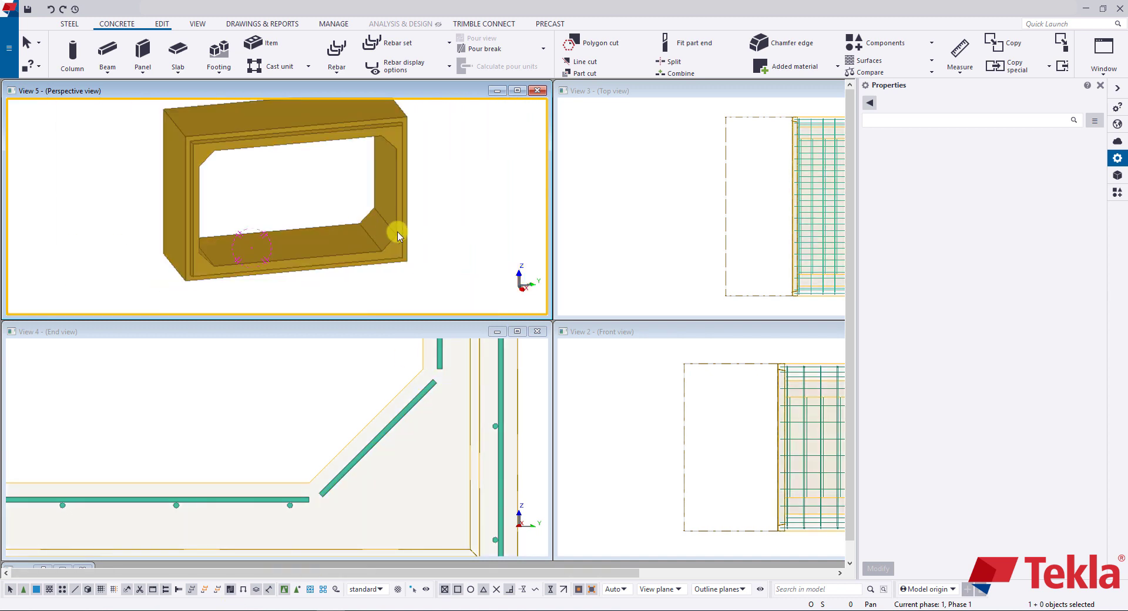
pyautogui.scroll(3, 383, 148)
pyautogui.moveTo(396, 156); pyautogui.dragTo(432, 162, button='middle')
pyautogui.hotkey('ctrl', '2')
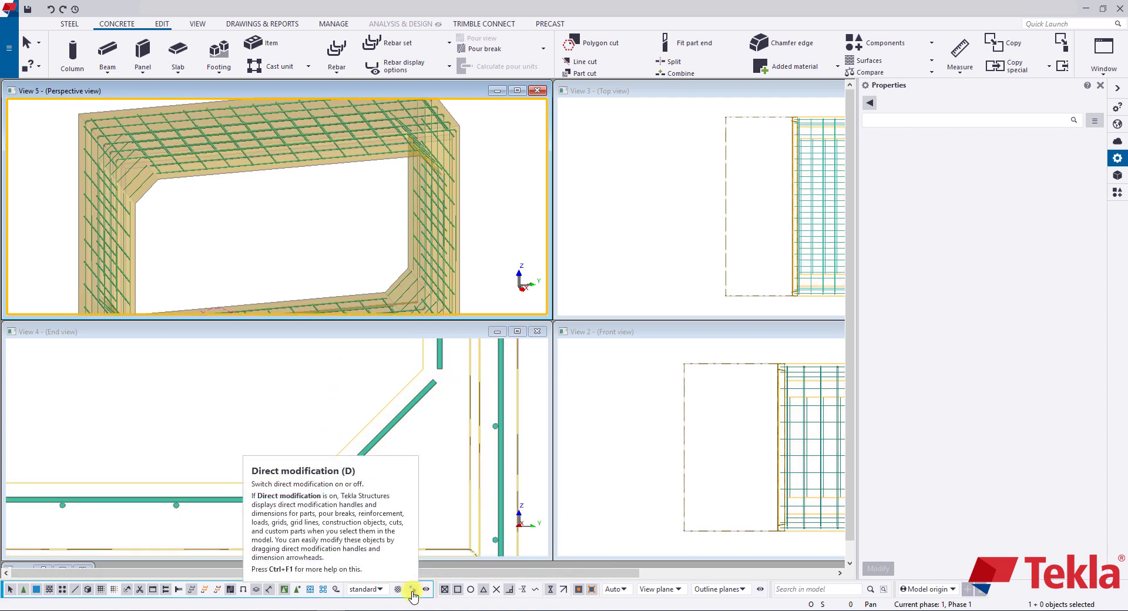
pyautogui.click(413, 590)
pyautogui.scroll(6, 382, 206)
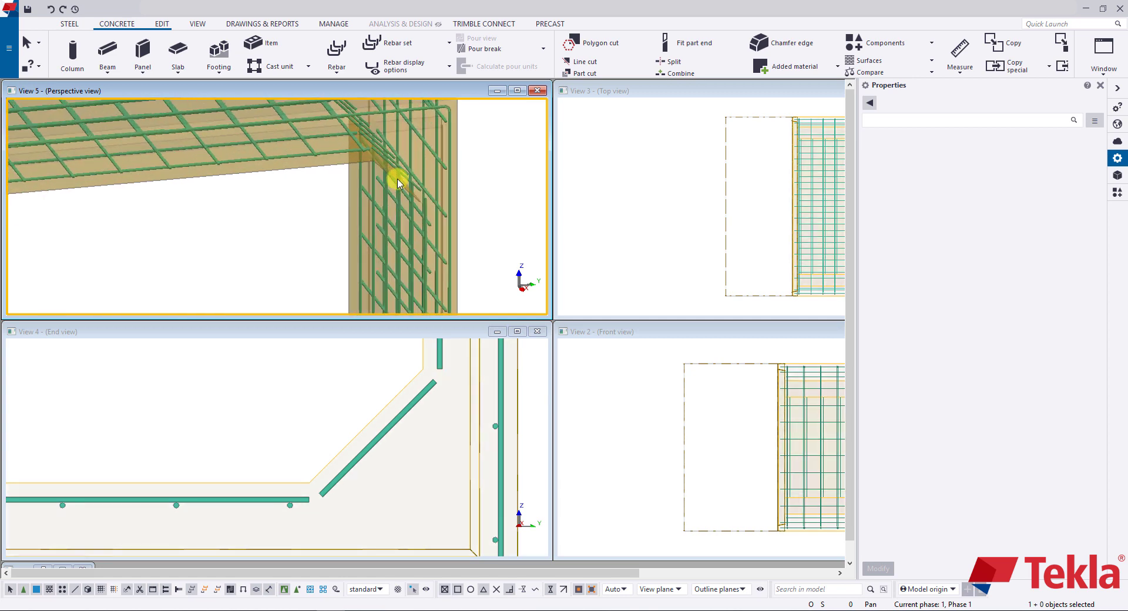
pyautogui.scroll(-5, 403, 177)
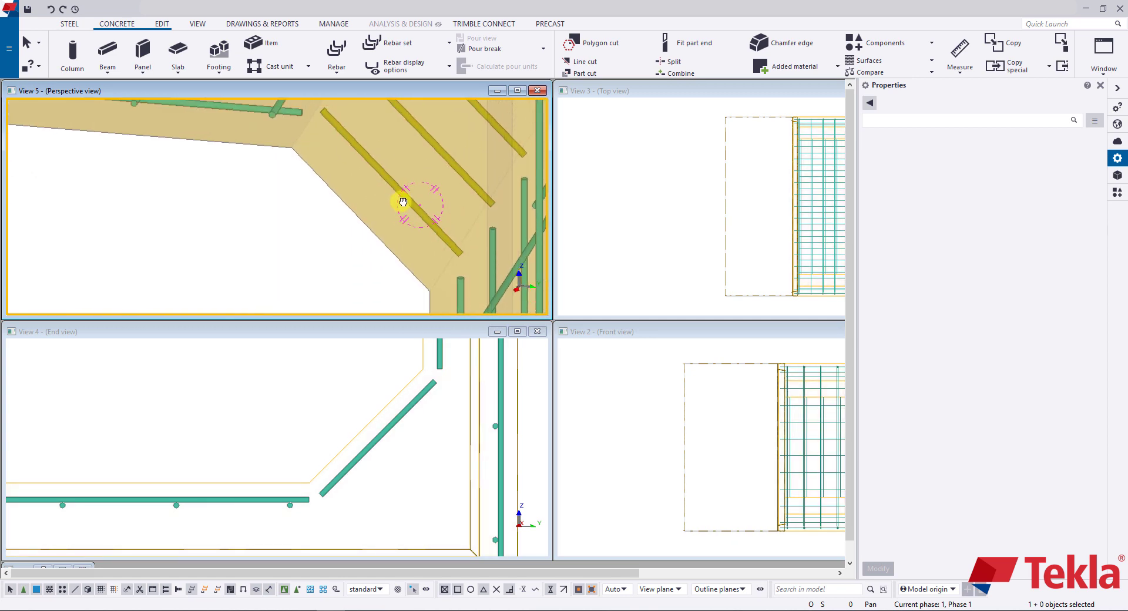
# Step: Add an end detail modifier with a standard 90-degree hook along the lower edge of the lower right corner chamfer's rebar set
pyautogui.moveTo(400, 471); pyautogui.dragTo(407, 473, button='middle')
pyautogui.click(383, 446)
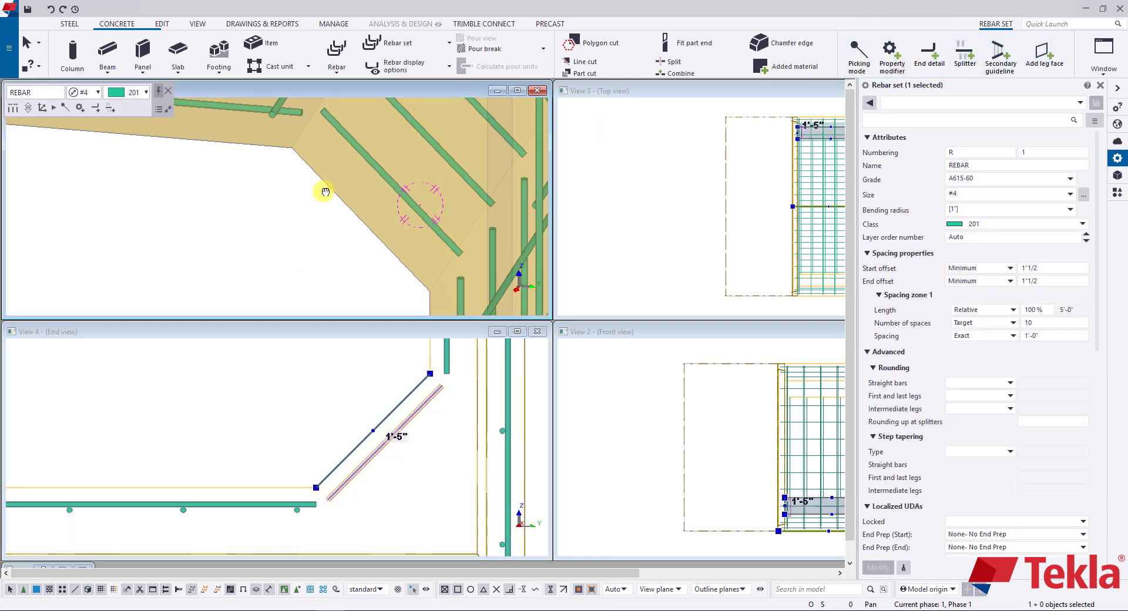
pyautogui.scroll(-5, 285, 246)
pyautogui.moveTo(319, 260); pyautogui.dragTo(356, 120, button='middle')
pyautogui.keyDown('ctrl'); pyautogui.moveTo(338, 293); pyautogui.dragTo(327, 378, button='middle'); pyautogui.keyUp('ctrl')
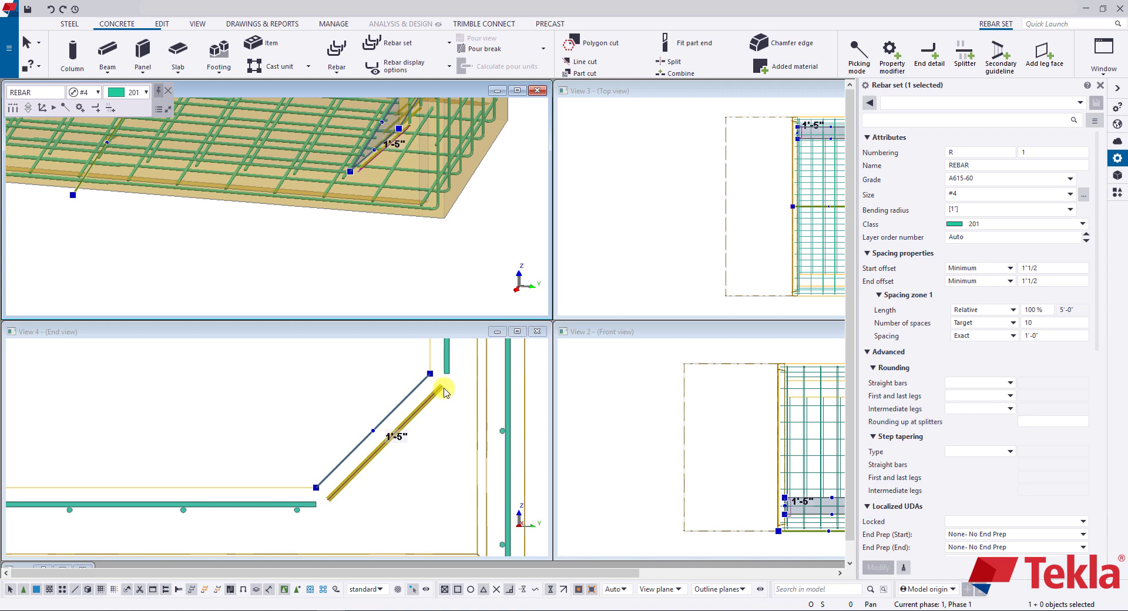
pyautogui.moveTo(341, 155); pyautogui.dragTo(393, 269, button='middle')
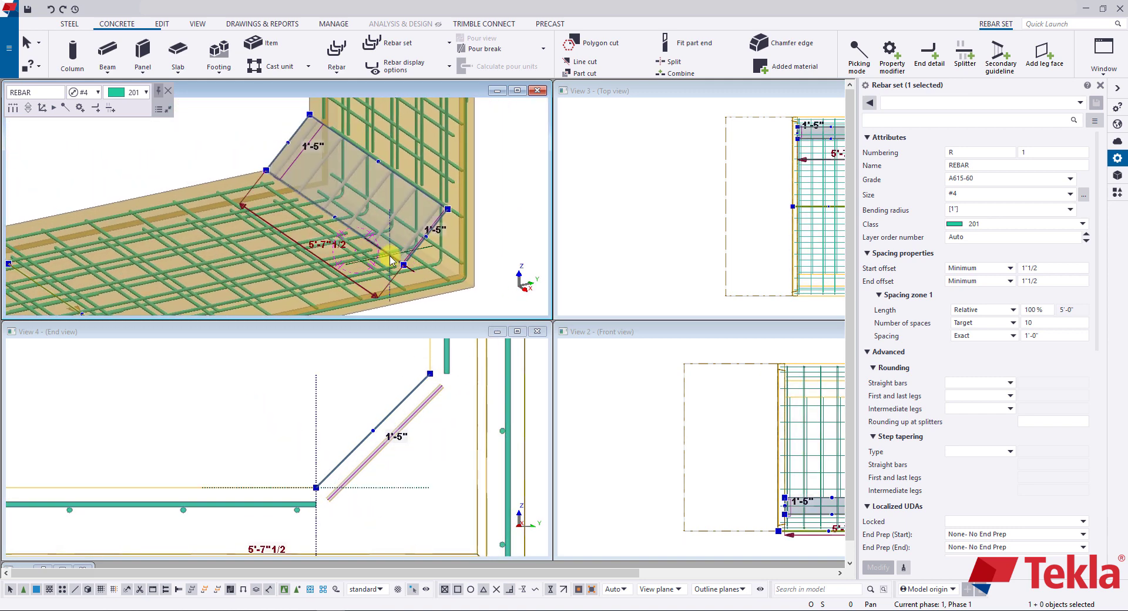
pyautogui.click(930, 63)
pyautogui.scroll(5, 396, 252)
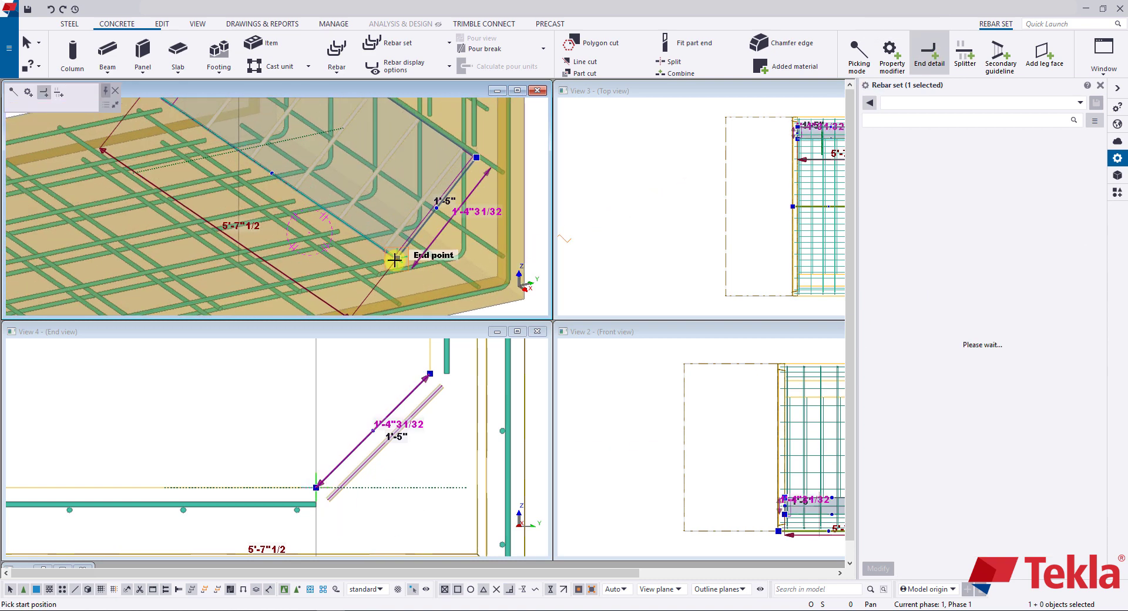
pyautogui.moveTo(385, 229)
pyautogui.keyDown('ctrl'); pyautogui.mouseDown(button='middle')
pyautogui.moveTo(398, 202)
pyautogui.moveTo(390, 221)
pyautogui.mouseUp(button='middle'); pyautogui.keyUp('ctrl')
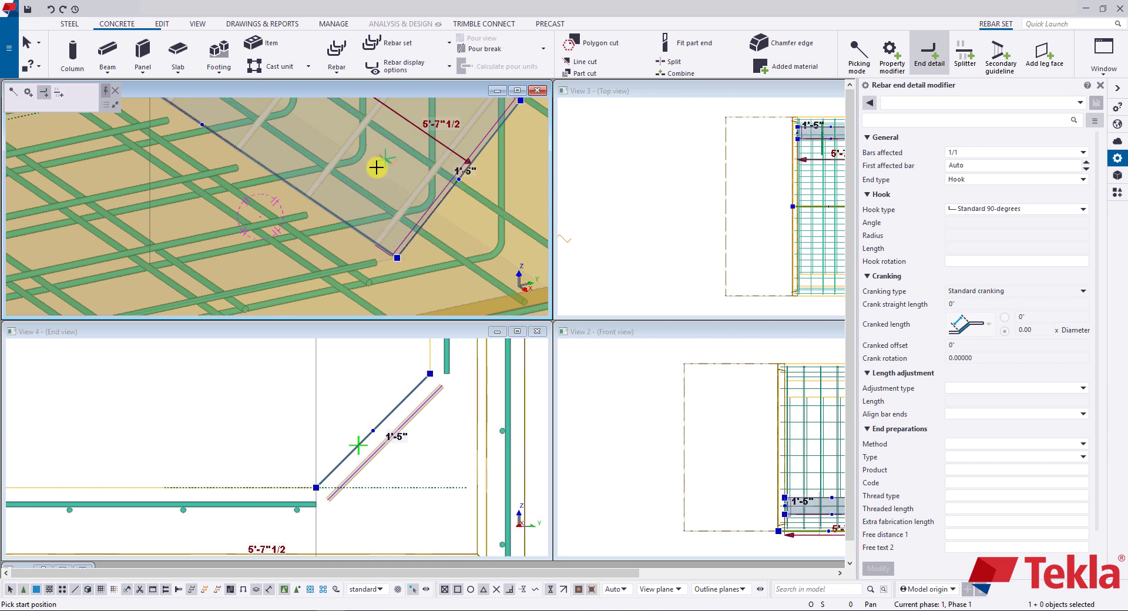
pyautogui.click(384, 236)
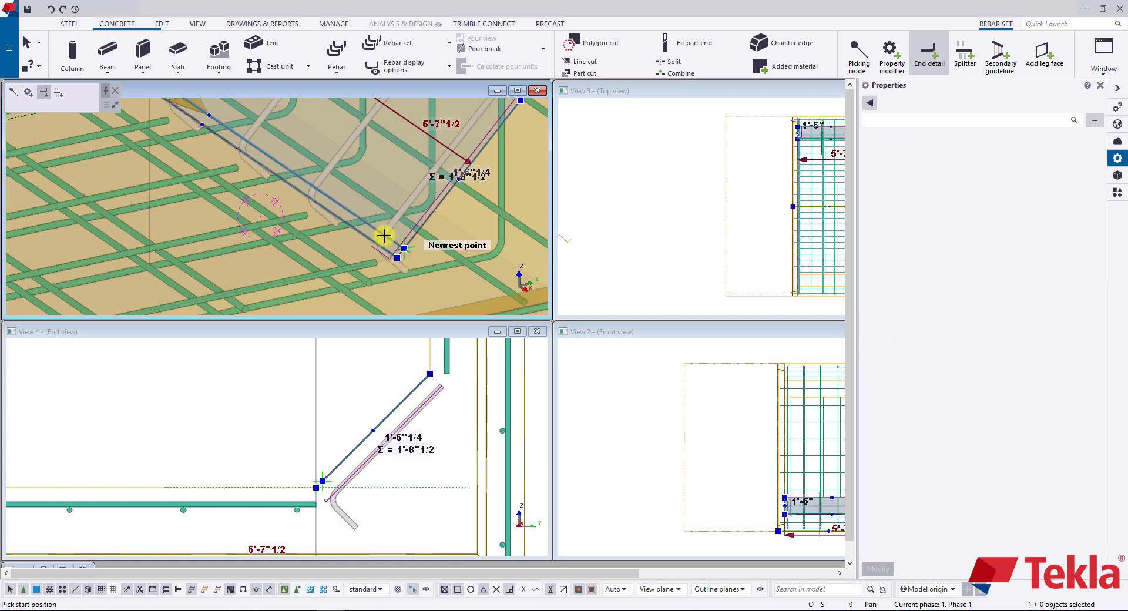
pyautogui.scroll(-2, 383, 236)
pyautogui.keyDown('ctrl'); pyautogui.moveTo(377, 228); pyautogui.dragTo(354, 220, button='middle'); pyautogui.keyUp('ctrl')
pyautogui.rightClick(355, 213)
pyautogui.click(388, 219)
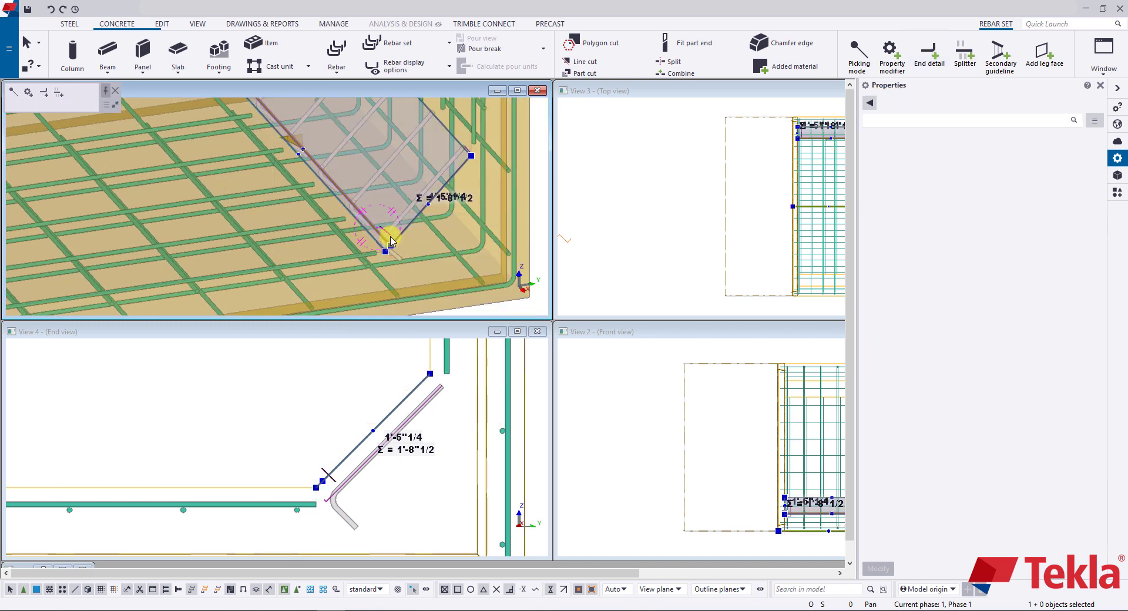
# Step: Set the lower right chamfer bars' end detail modifier to no hook and leave its end type blank
pyautogui.scroll(5, 393, 244)
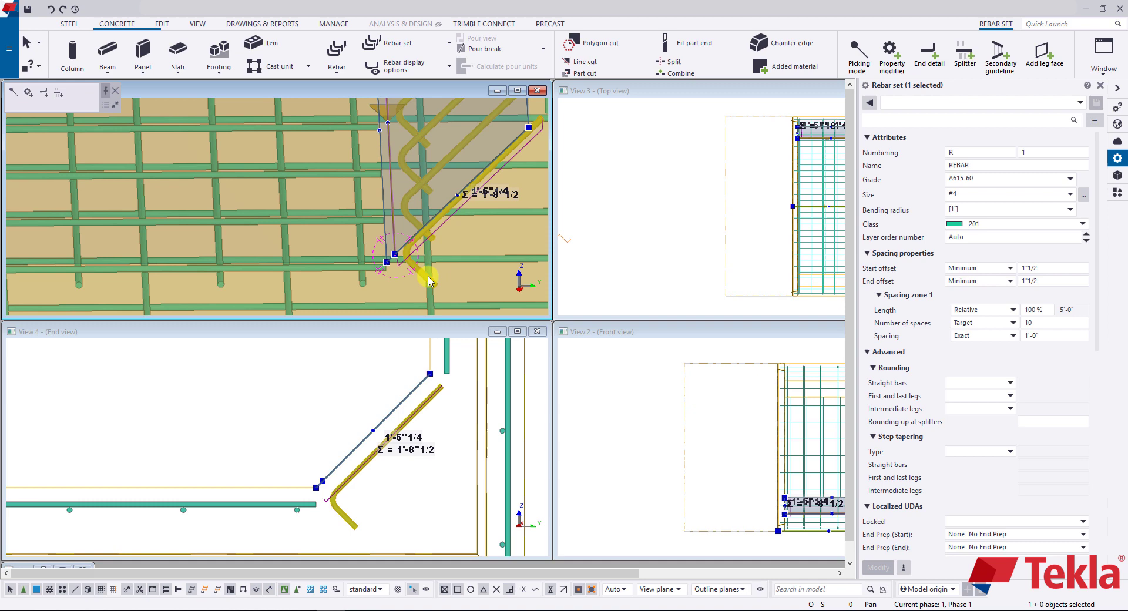
pyautogui.click(397, 211)
pyautogui.keyDown('ctrl'); pyautogui.moveTo(396, 210); pyautogui.dragTo(283, 177, button='middle'); pyautogui.keyUp('ctrl')
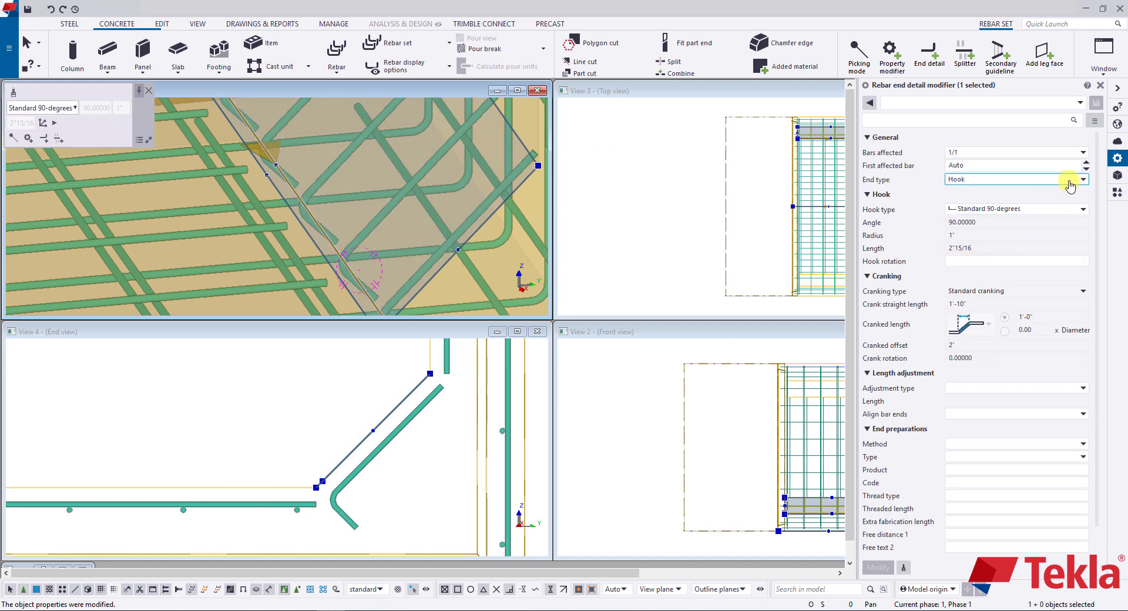
pyautogui.click(1080, 215)
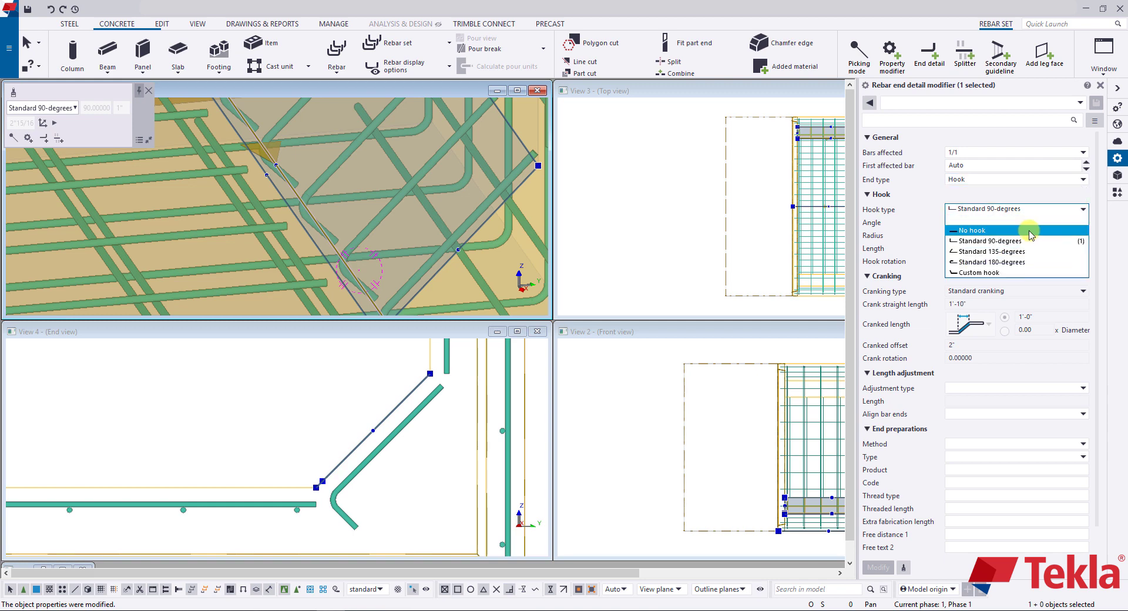
pyautogui.click(1029, 232)
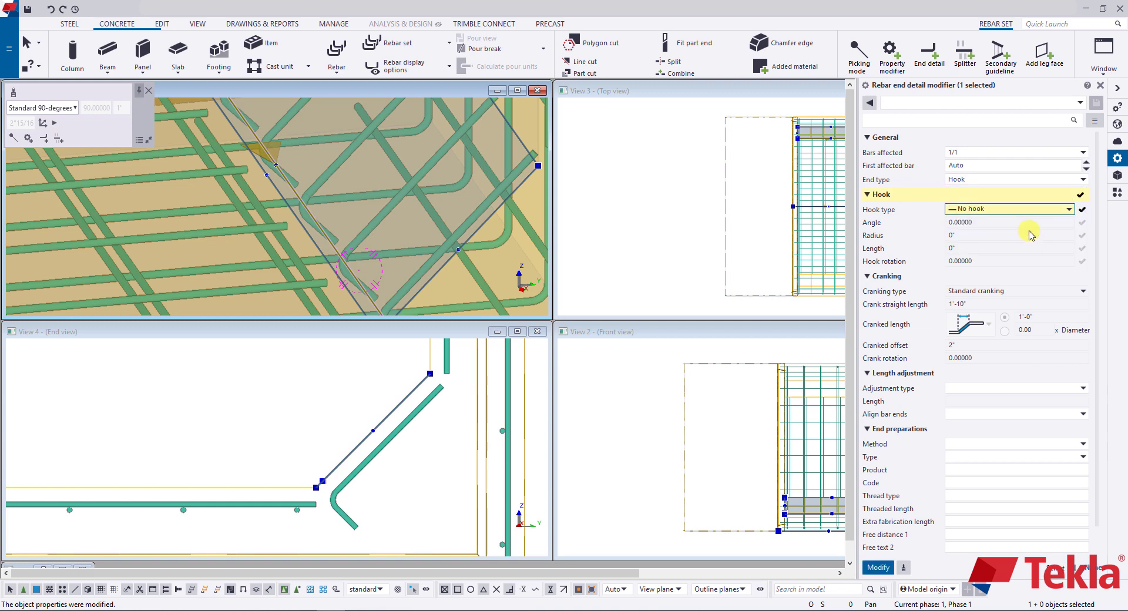
pyautogui.click(1070, 182)
pyautogui.click(1034, 196)
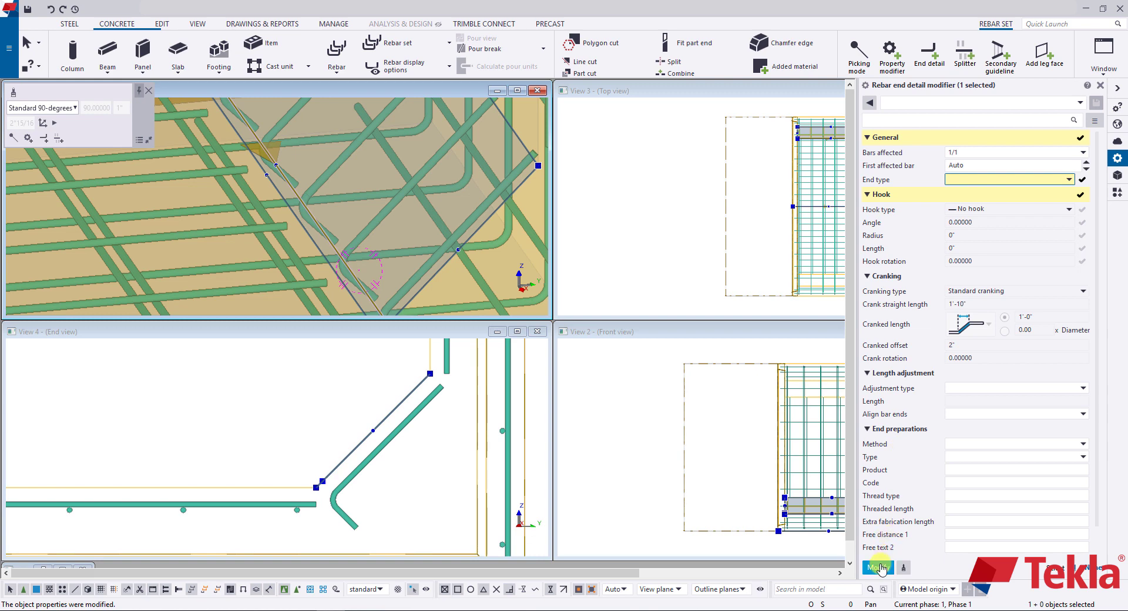
pyautogui.click(877, 567)
pyautogui.click(294, 184)
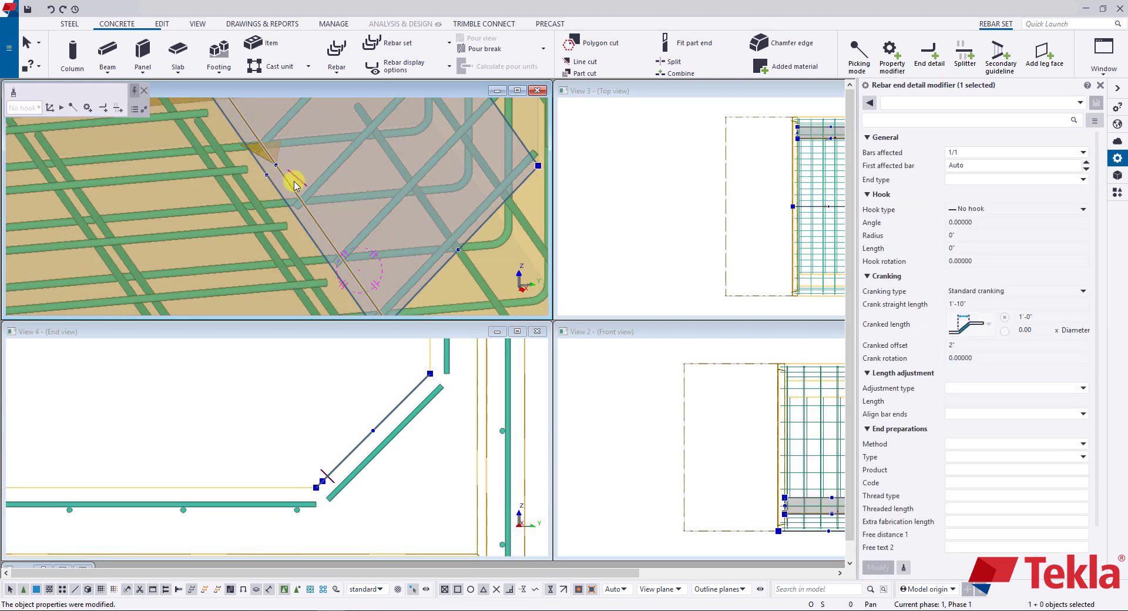
# Step: Give the lower right chamfer's end detail modifier an end offset length adjustment of 6"
pyautogui.click(1033, 390)
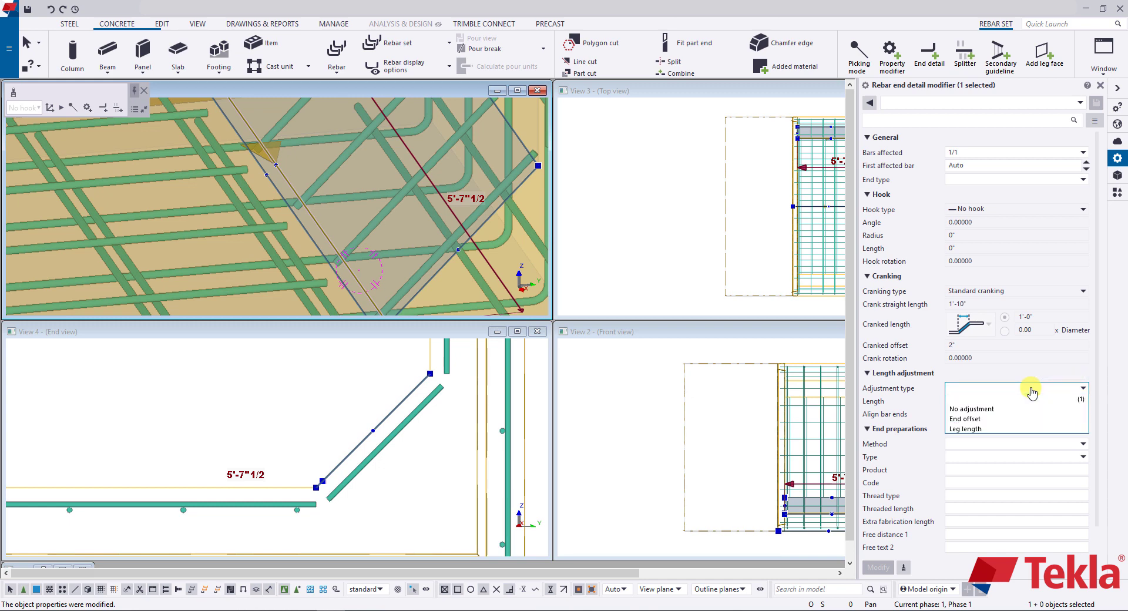
pyautogui.click(993, 419)
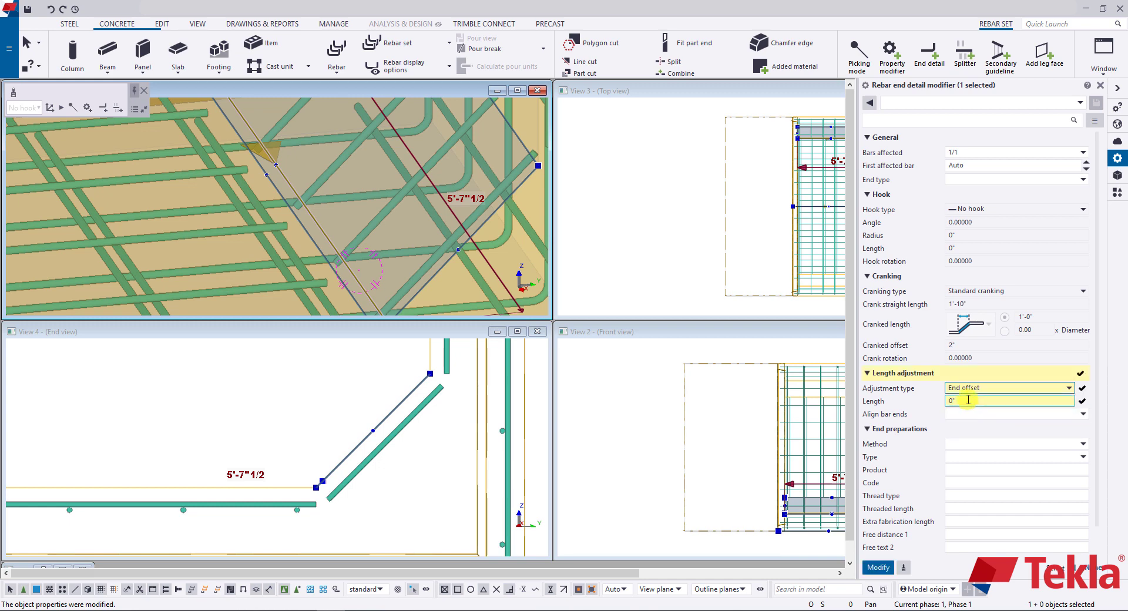
pyautogui.click(957, 402)
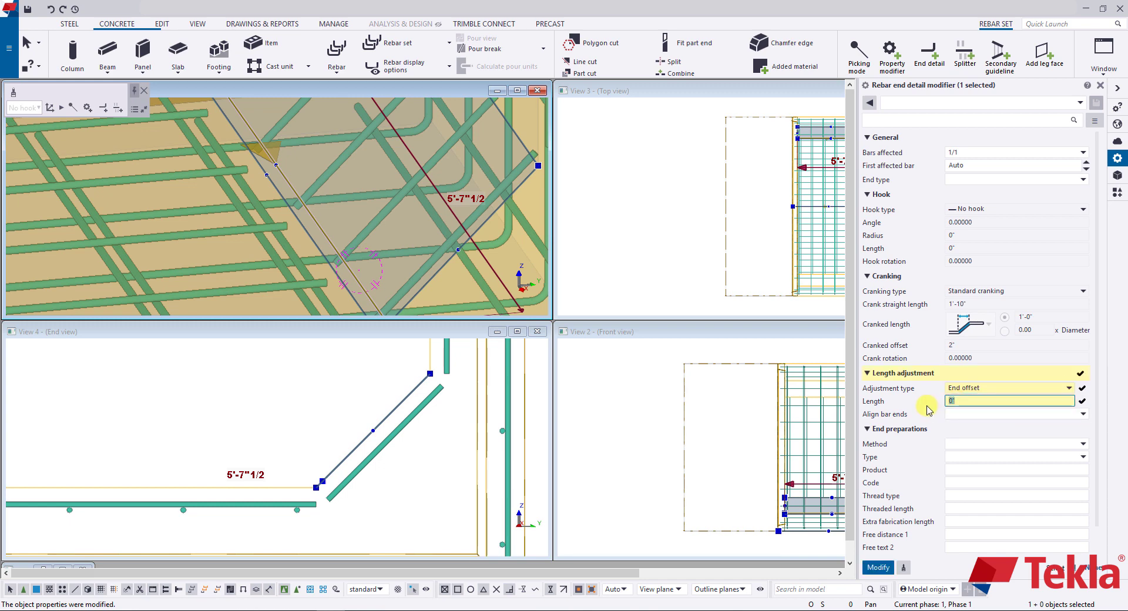
pyautogui.press('Return')
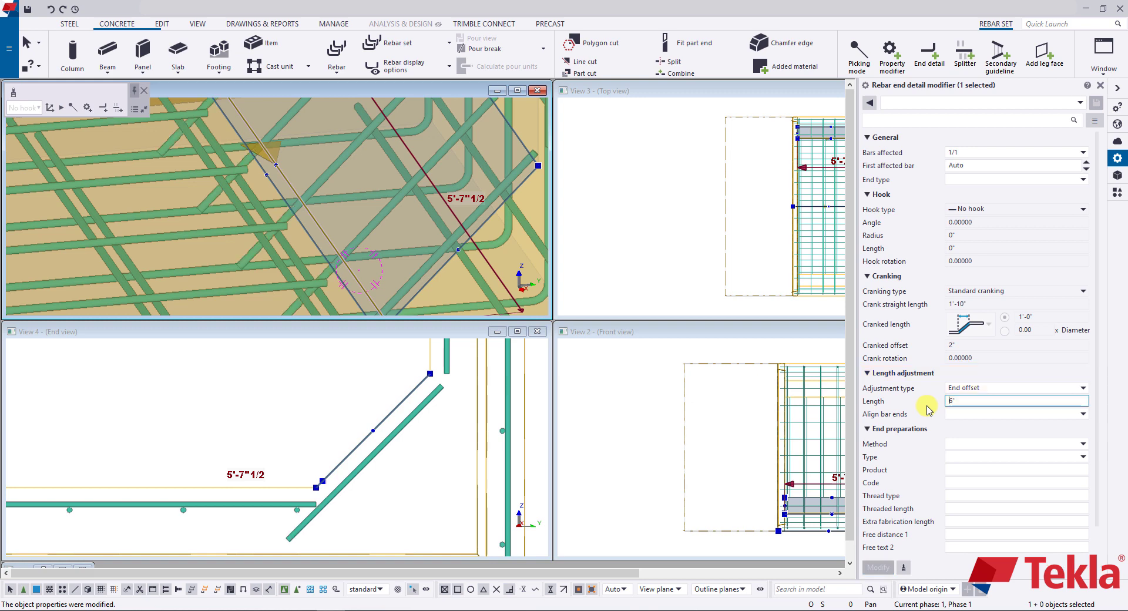
# Step: Change the modifier's end offset length to 8" so the bars reach further into the concrete
pyautogui.scroll(-3, 352, 241)
pyautogui.keyDown('ctrl'); pyautogui.moveTo(318, 272); pyautogui.dragTo(297, 252, button='middle'); pyautogui.keyUp('ctrl')
pyautogui.click(343, 509)
pyautogui.scroll(-2, 344, 497)
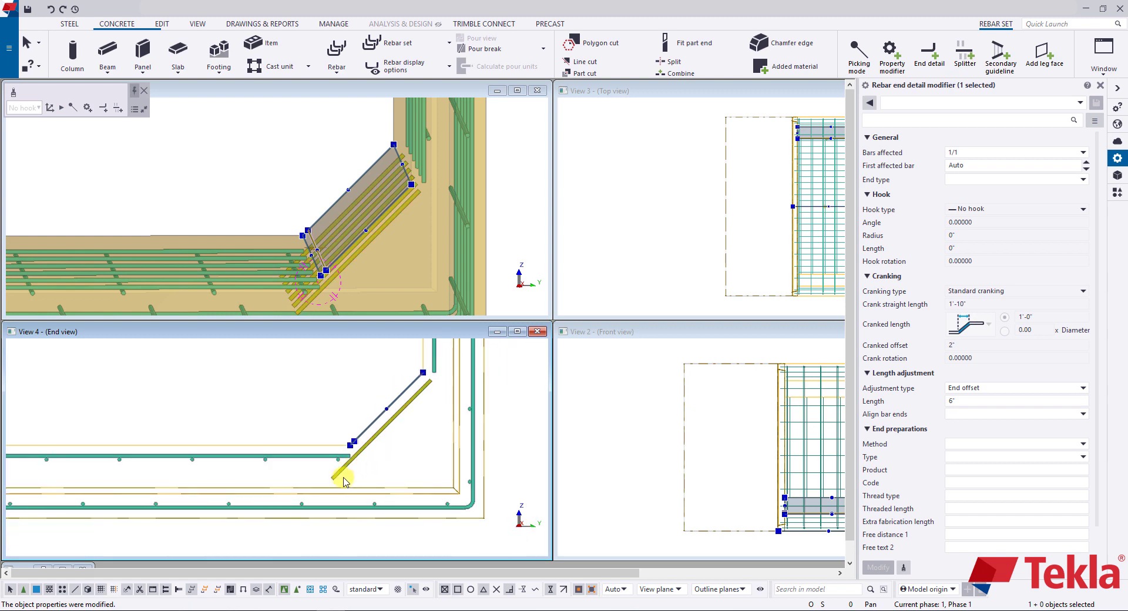
pyautogui.scroll(2, 336, 481)
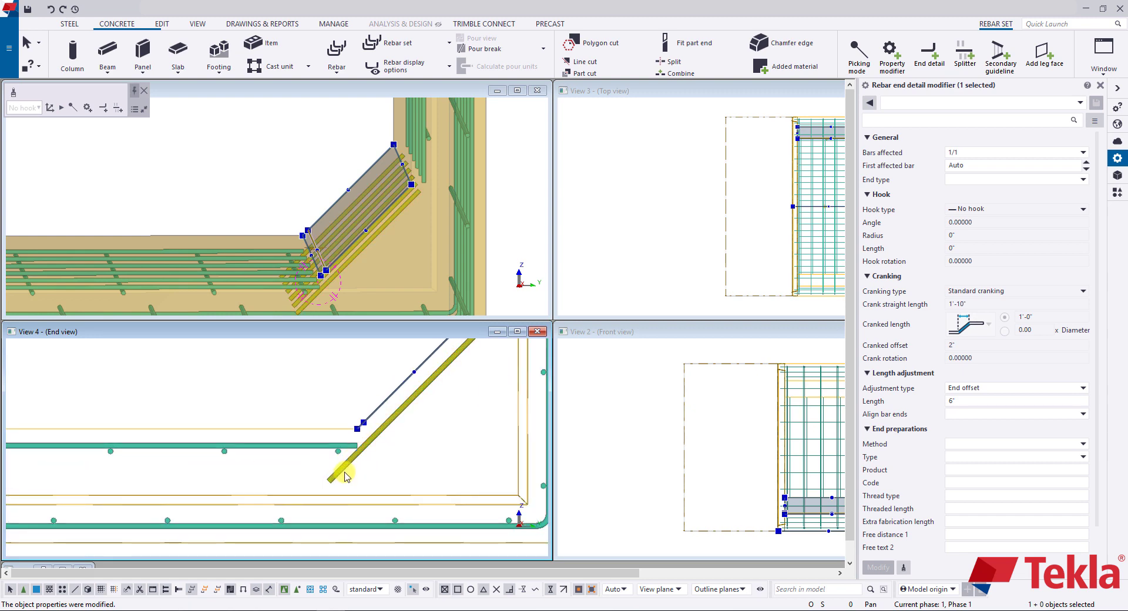
pyautogui.click(962, 403)
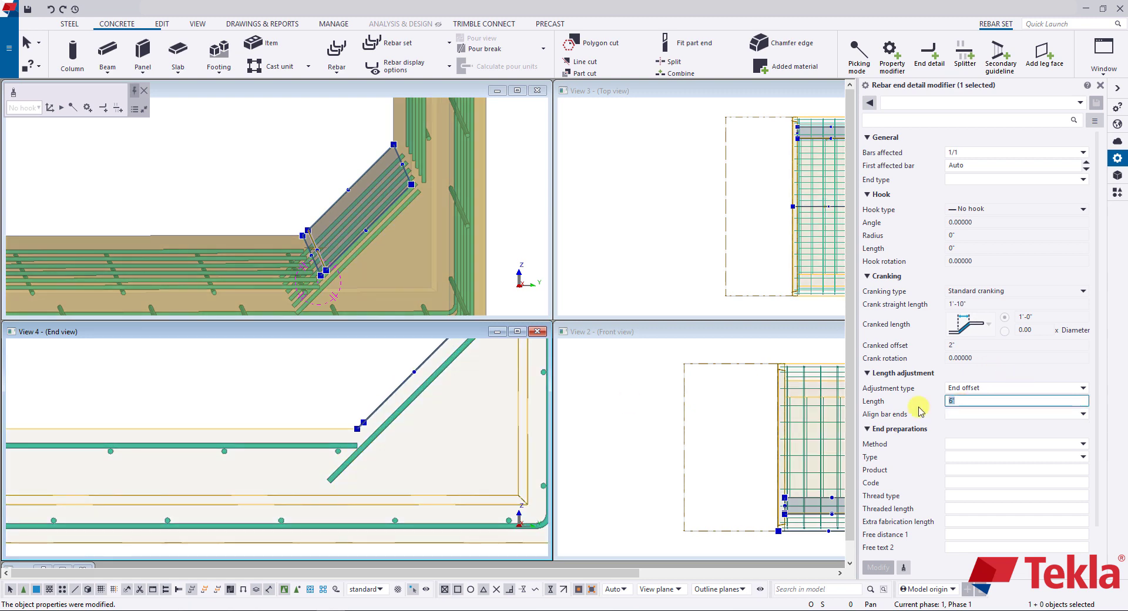
pyautogui.write('8')
pyautogui.press('Return')
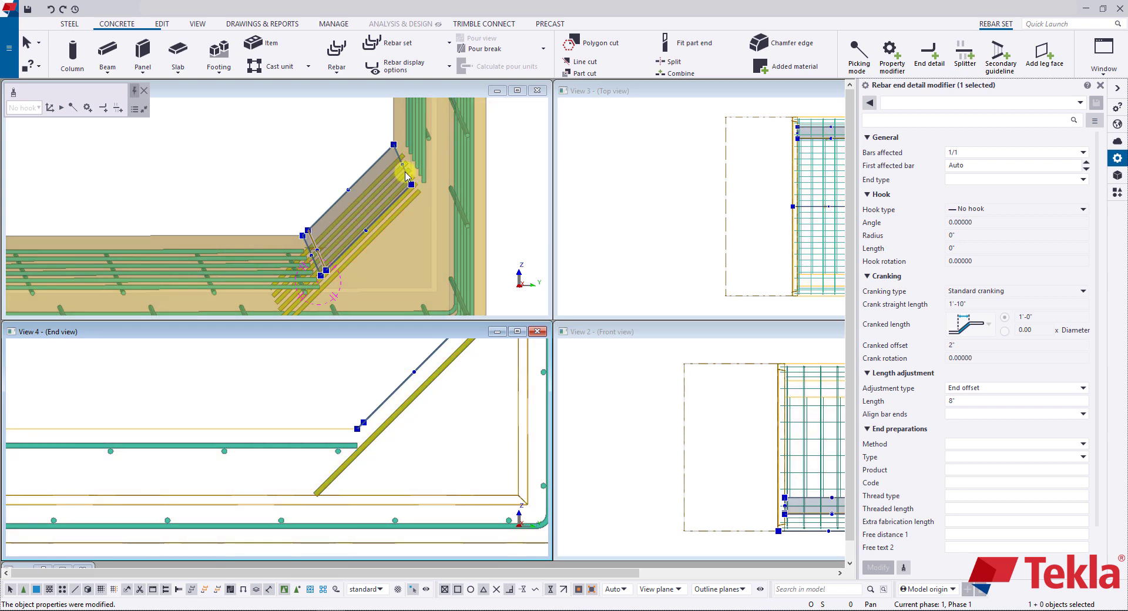
# Step: Add an end detail modifier with the 8" end offset along the lower right chamfer's upper edge and end the command
pyautogui.click(929, 56)
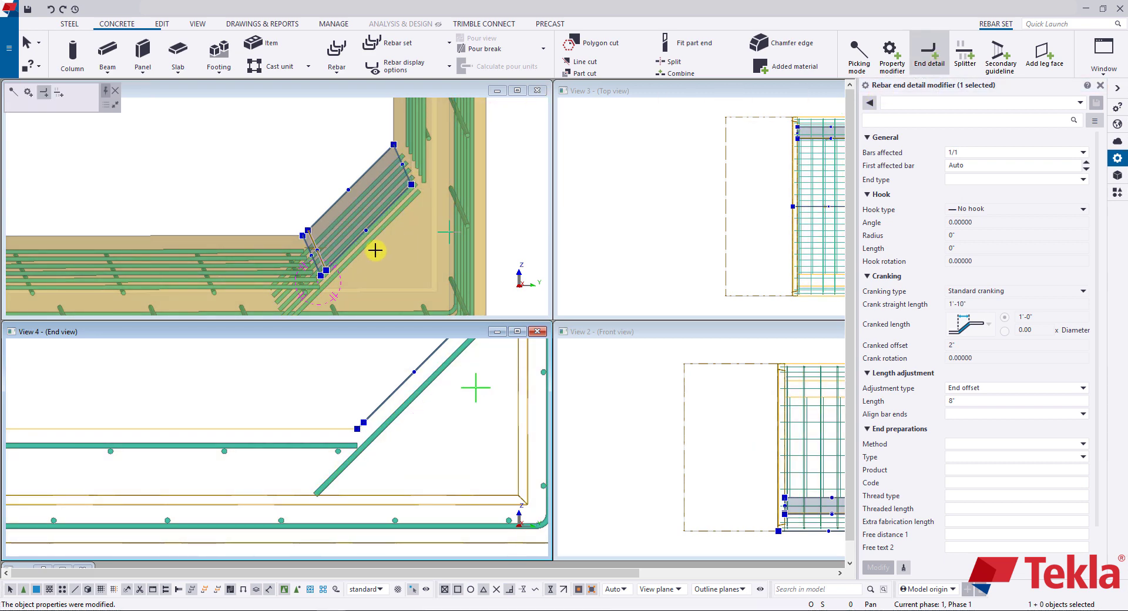
pyautogui.moveTo(355, 231); pyautogui.dragTo(374, 244, button='middle')
pyautogui.scroll(-1, 373, 244)
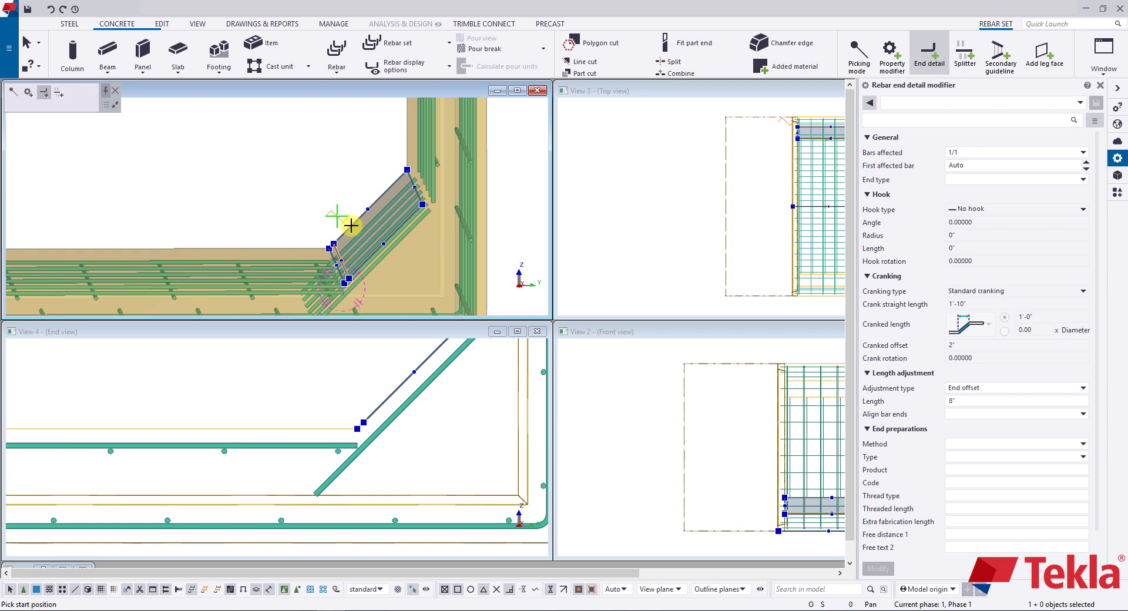
pyautogui.scroll(6, 351, 225)
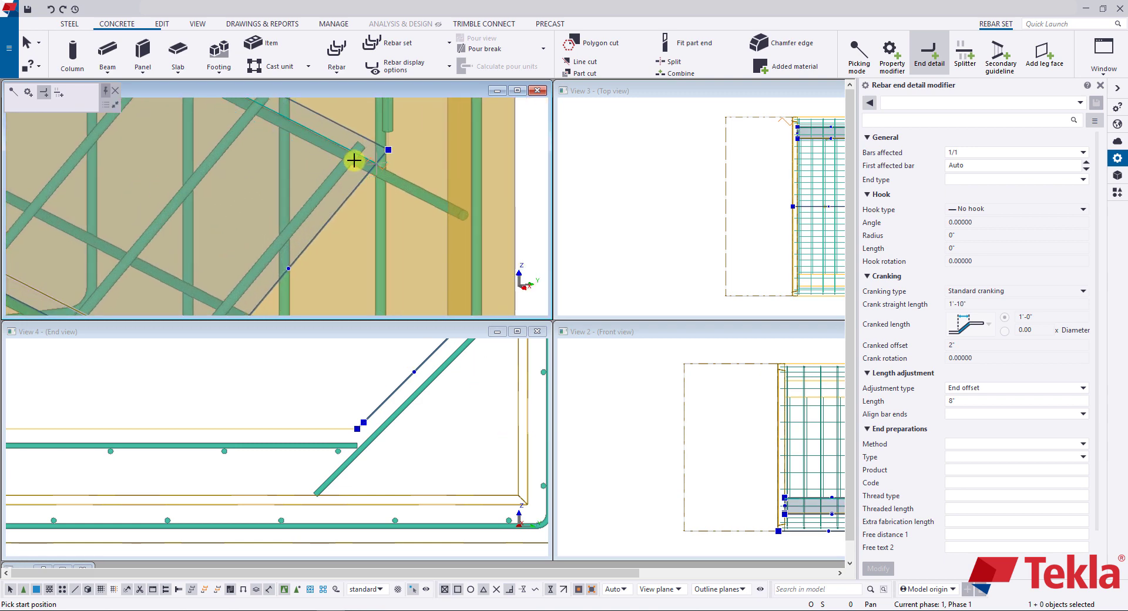
pyautogui.scroll(-3, 357, 157)
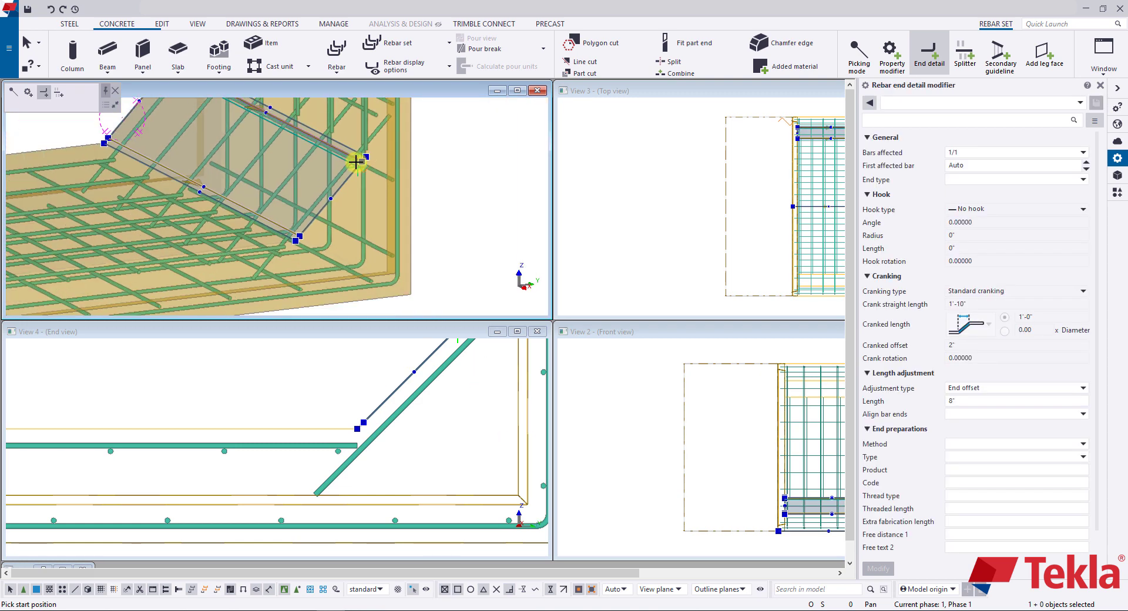
pyautogui.scroll(-2, 371, 424)
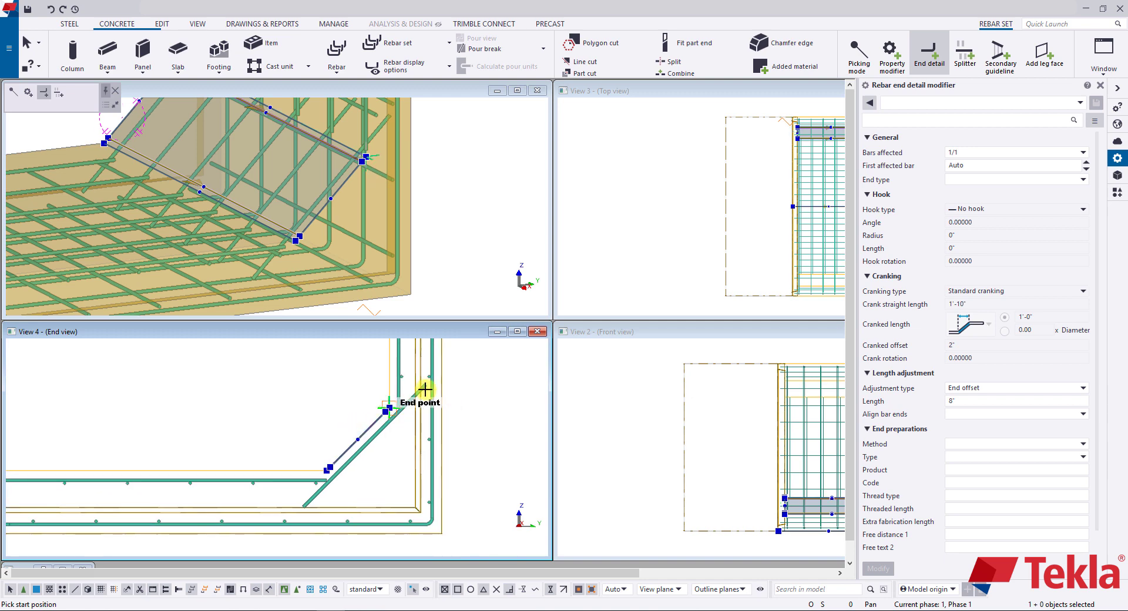
pyautogui.scroll(-3, 424, 390)
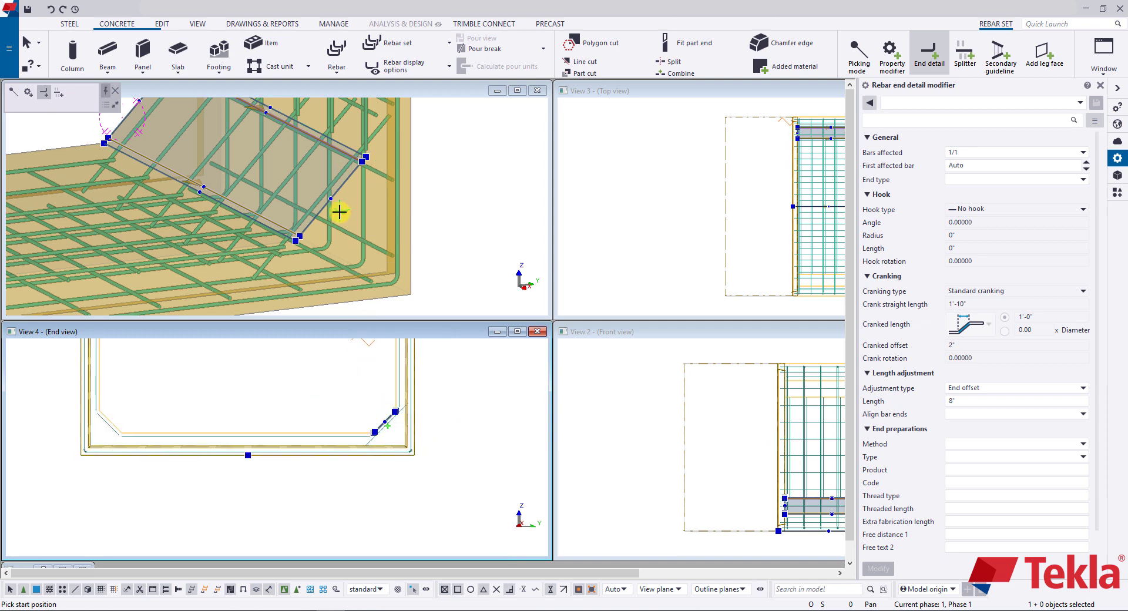
pyautogui.scroll(-1, 339, 212)
pyautogui.rightClick(186, 158)
pyautogui.click(197, 165)
# Step: Add an end detail modifier with the 8" end offset along the upper edge of the upper right corner chamfer's rebar set
pyautogui.scroll(-4, 294, 187)
pyautogui.moveTo(286, 175); pyautogui.dragTo(293, 265, button='middle')
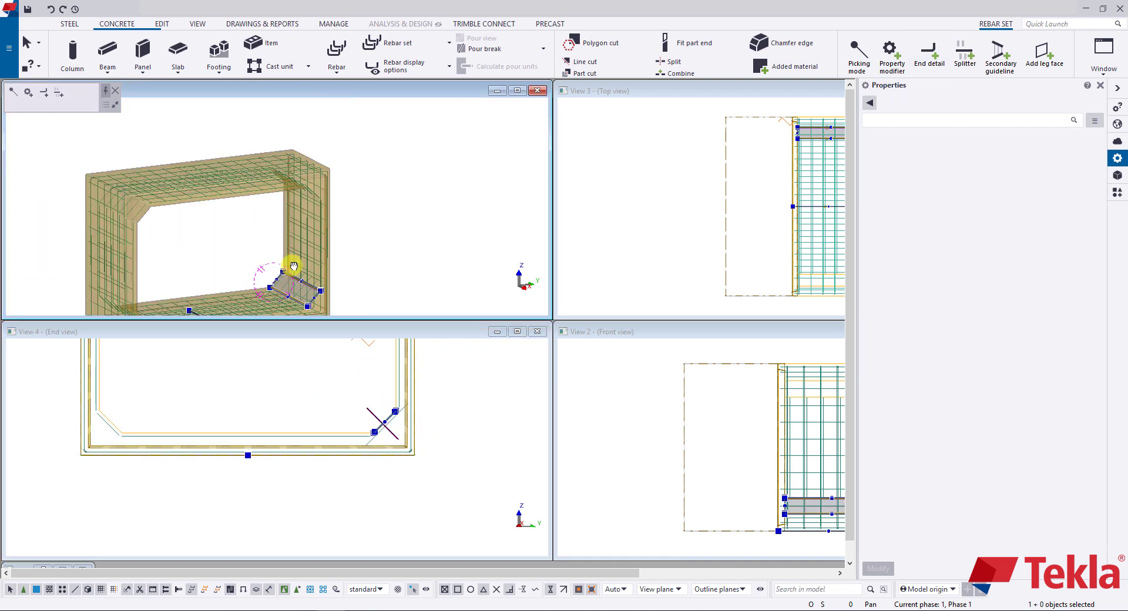
pyautogui.scroll(6, 293, 266)
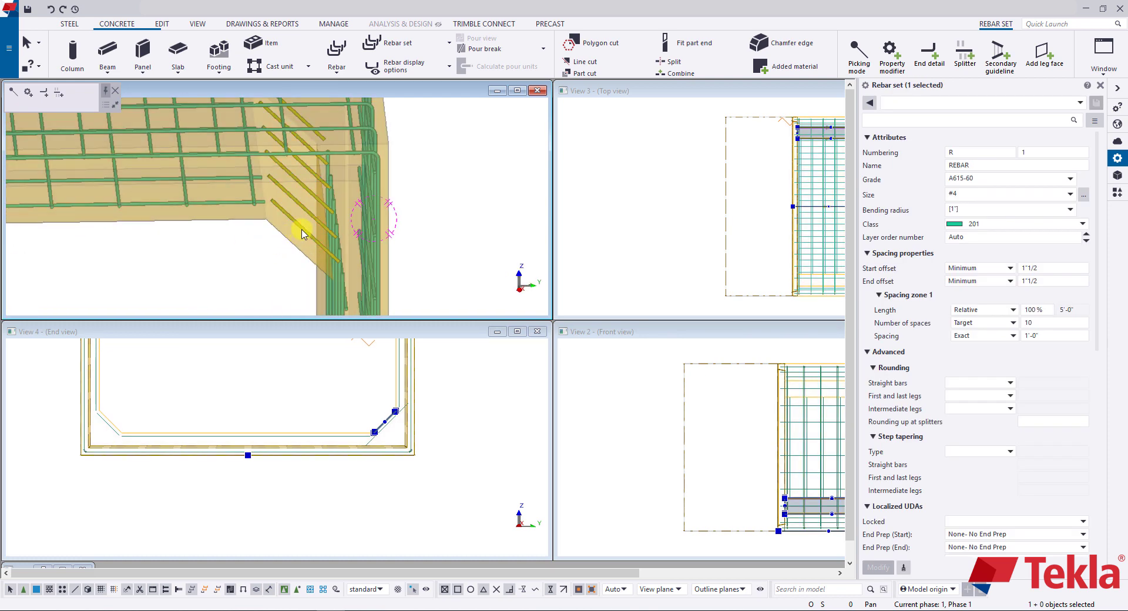
pyautogui.click(303, 230)
pyautogui.moveTo(318, 231)
pyautogui.keyDown('ctrl'); pyautogui.mouseDown(button='middle')
pyautogui.moveTo(287, 221)
pyautogui.moveTo(305, 219)
pyautogui.mouseUp(button='middle'); pyautogui.keyUp('ctrl')
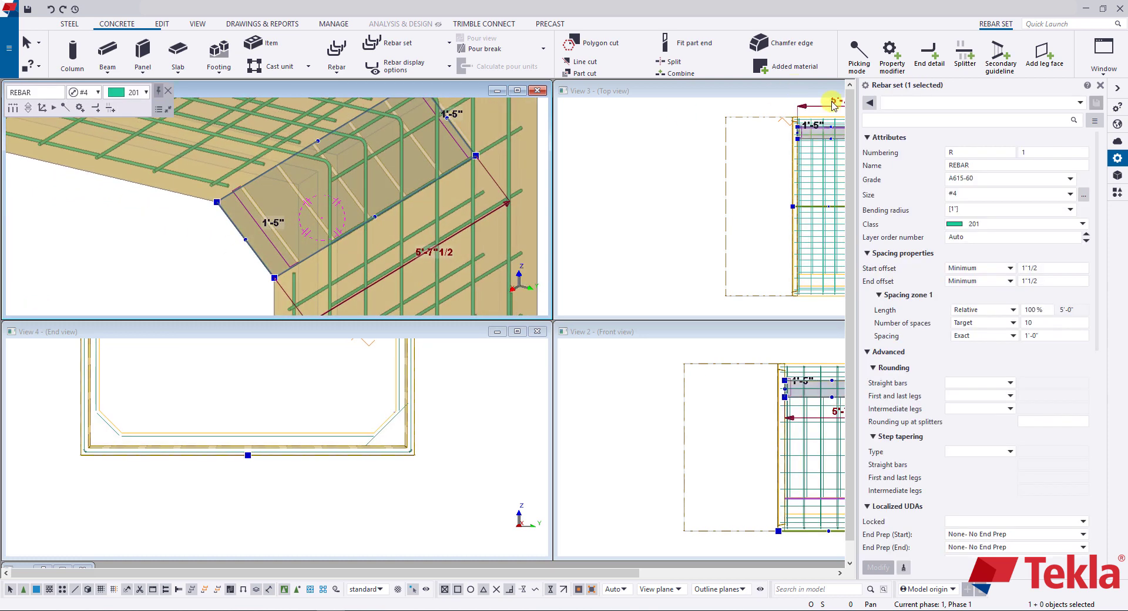
pyautogui.click(943, 60)
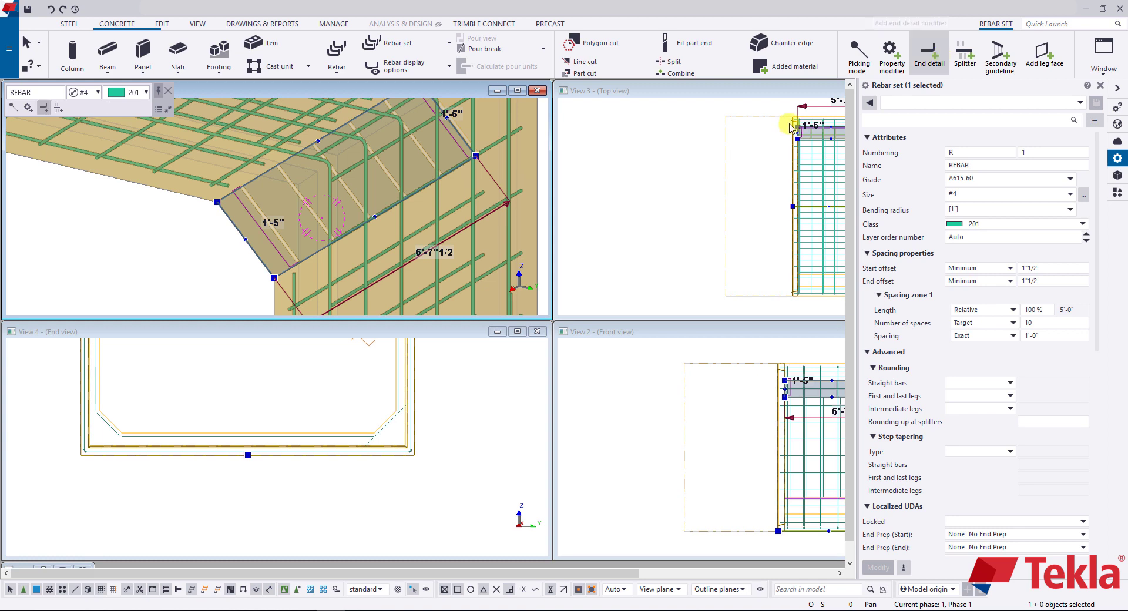
pyautogui.scroll(3, 189, 201)
pyautogui.scroll(2, 215, 182)
pyautogui.scroll(1, 215, 182)
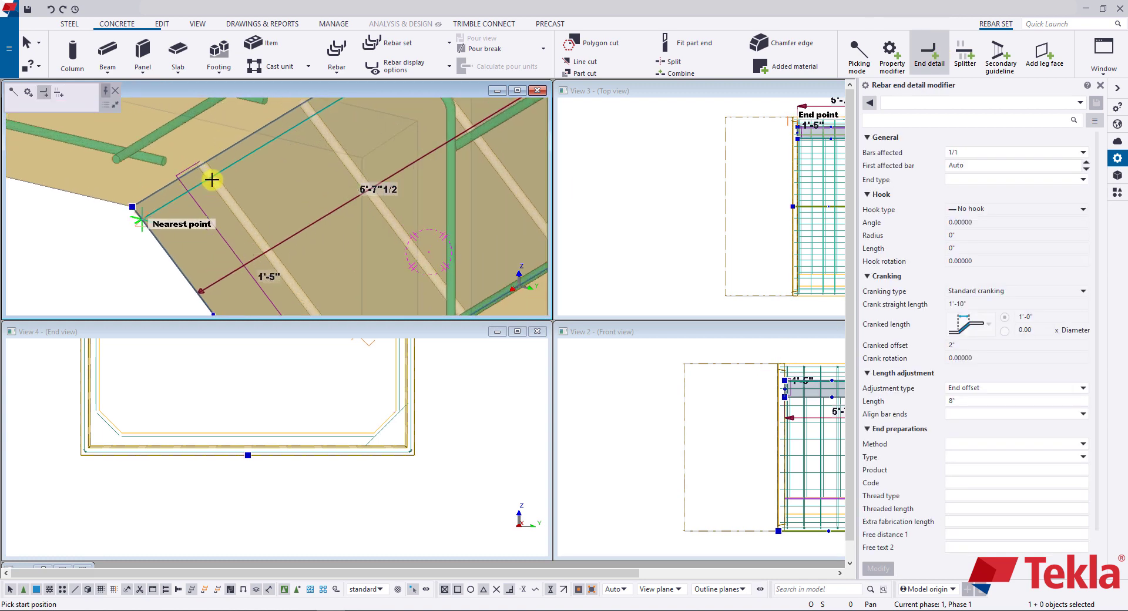
pyautogui.click(209, 178)
# Step: Add an end detail modifier with the 8" end offset along the upper right chamfer's lower edge and end the command
pyautogui.scroll(-5, 217, 182)
pyautogui.scroll(4, 273, 267)
pyautogui.moveTo(273, 269); pyautogui.dragTo(252, 212, button='middle')
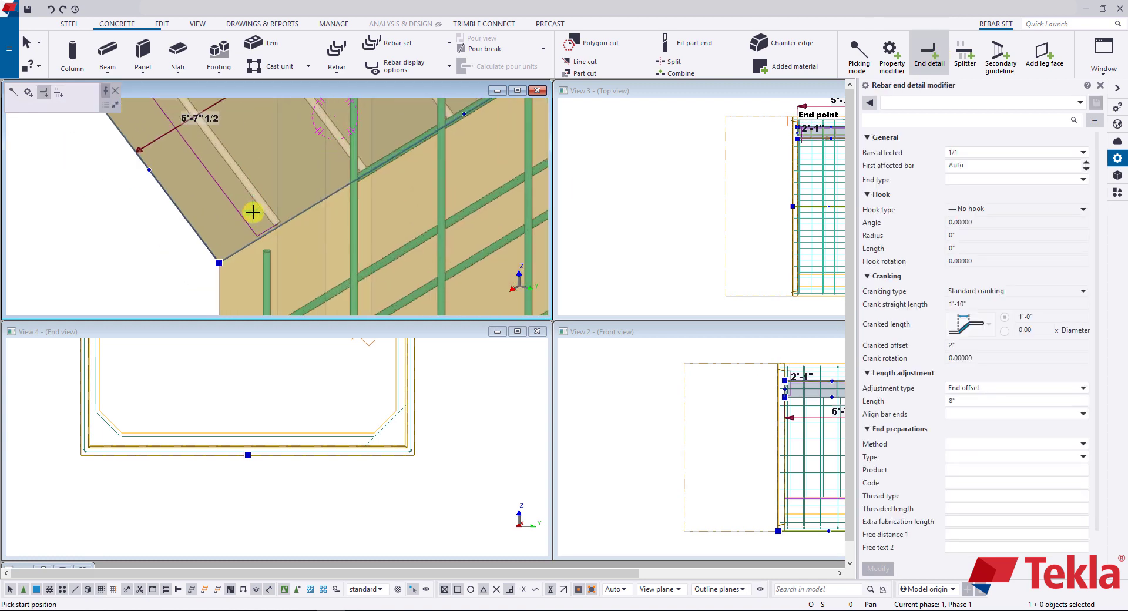
pyautogui.scroll(-5, 244, 206)
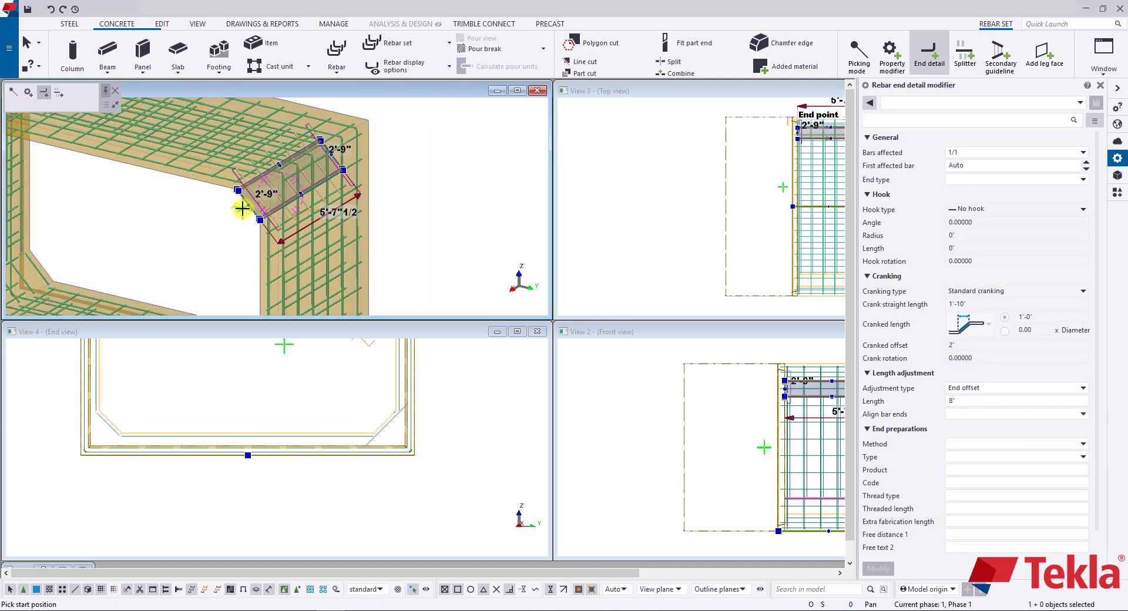
pyautogui.click(199, 179)
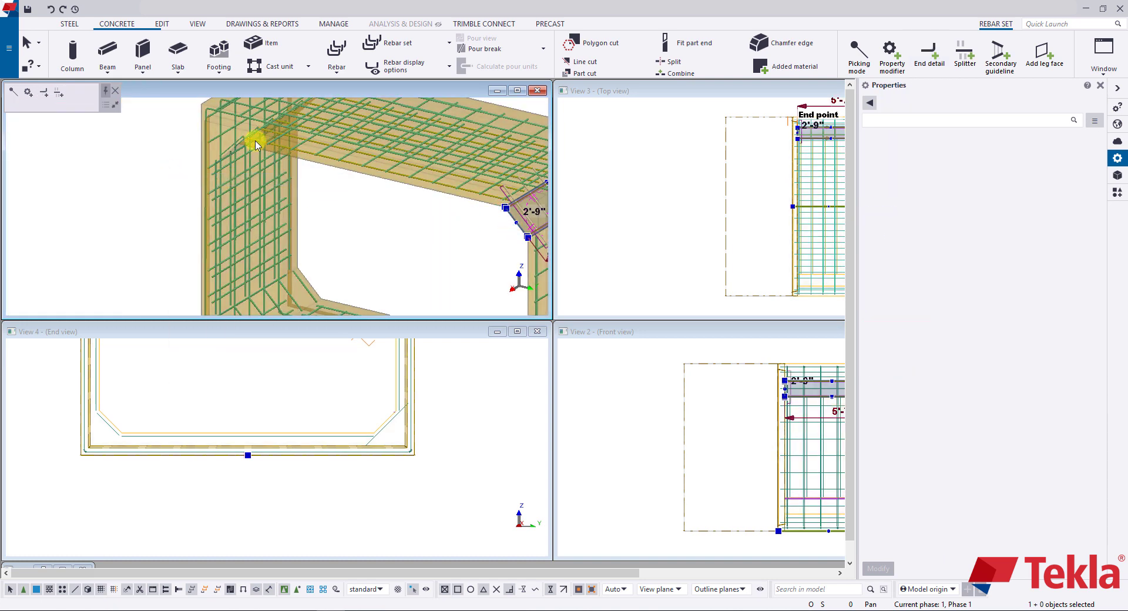
# Step: Add an end detail modifier with the 8" end offset along the upper edge of the upper left corner chamfer's rebar set
pyautogui.scroll(6, 322, 146)
pyautogui.scroll(2, 261, 139)
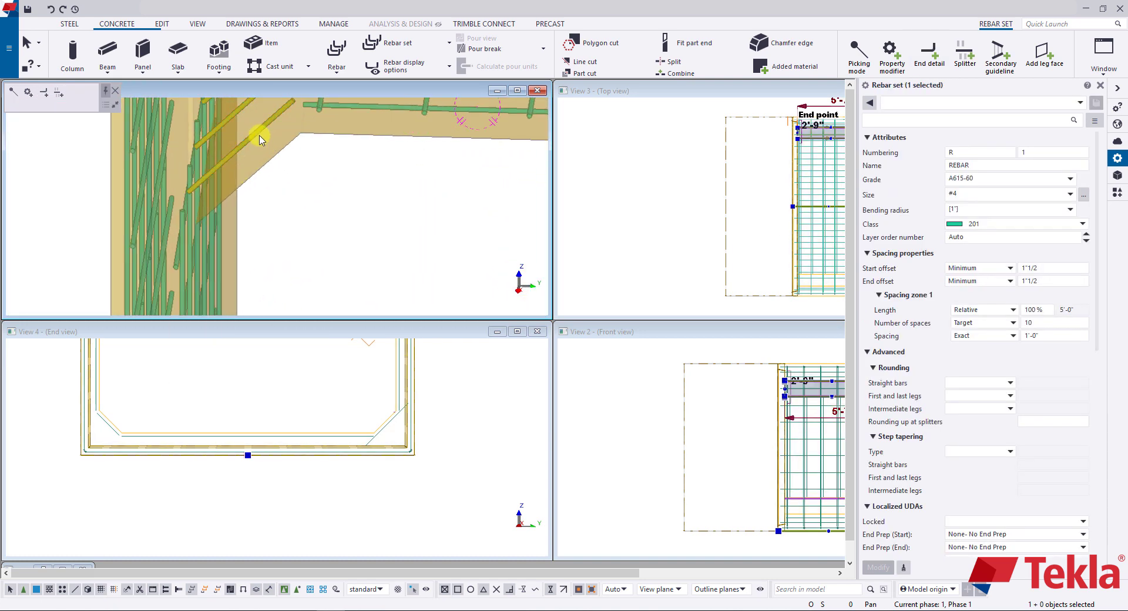
pyautogui.click(257, 134)
pyautogui.scroll(-2, 258, 136)
pyautogui.keyDown('ctrl'); pyautogui.moveTo(265, 149); pyautogui.dragTo(352, 176, button='middle'); pyautogui.keyUp('ctrl')
pyautogui.click(929, 55)
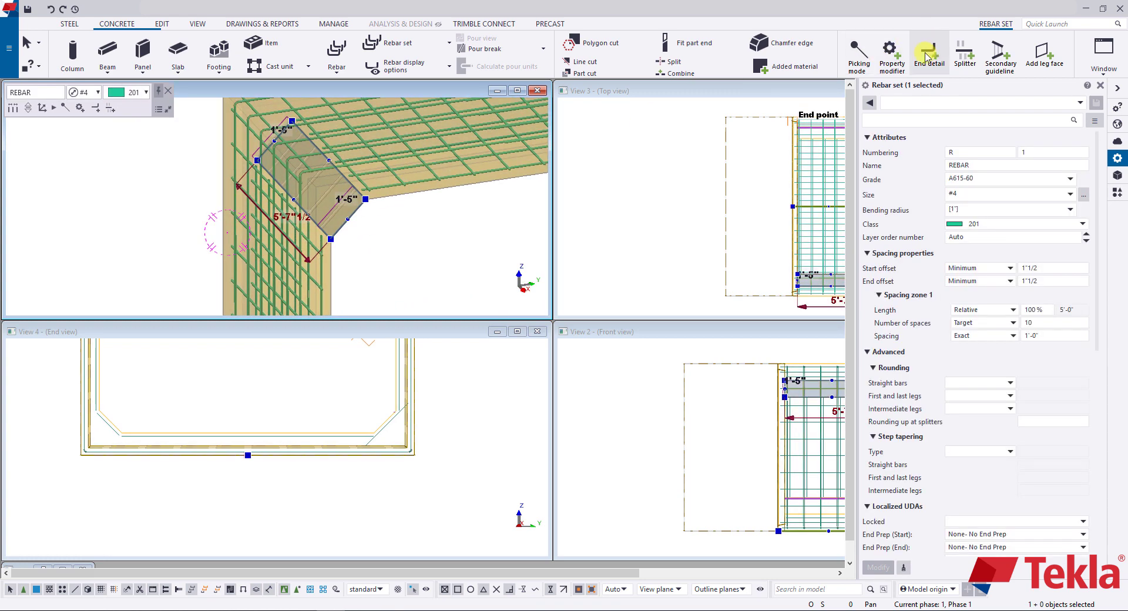
pyautogui.scroll(3, 377, 188)
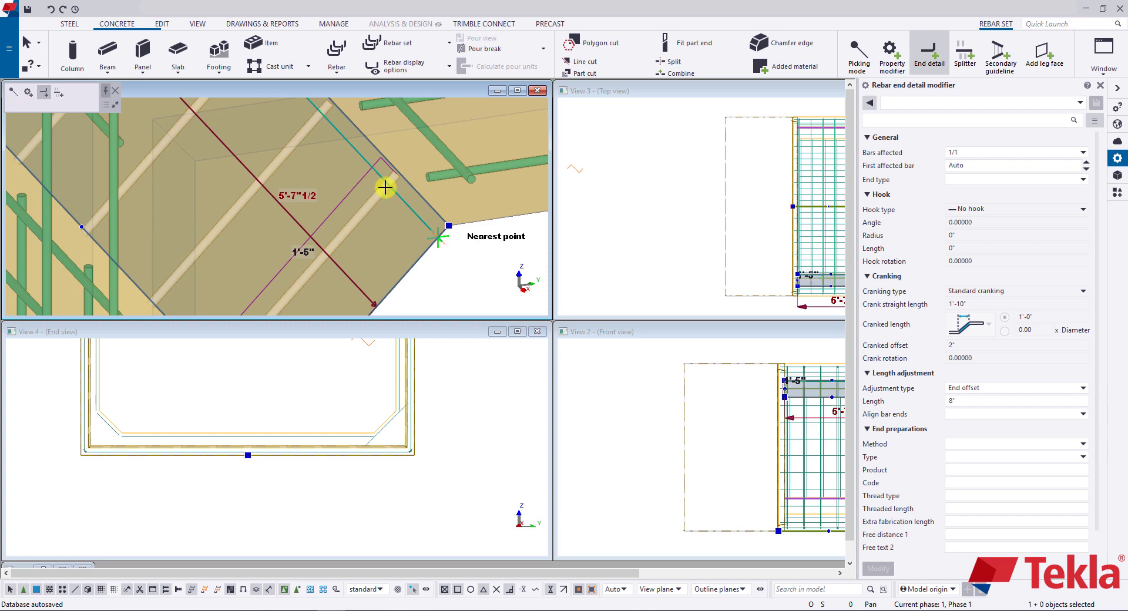
pyautogui.middleClick(385, 188)
# Step: Add an end detail modifier with the 8" end offset along the upper left chamfer's lower edge and end the command
pyautogui.scroll(-3, 383, 189)
pyautogui.moveTo(347, 237); pyautogui.dragTo(380, 169, button='middle')
pyautogui.scroll(3, 338, 211)
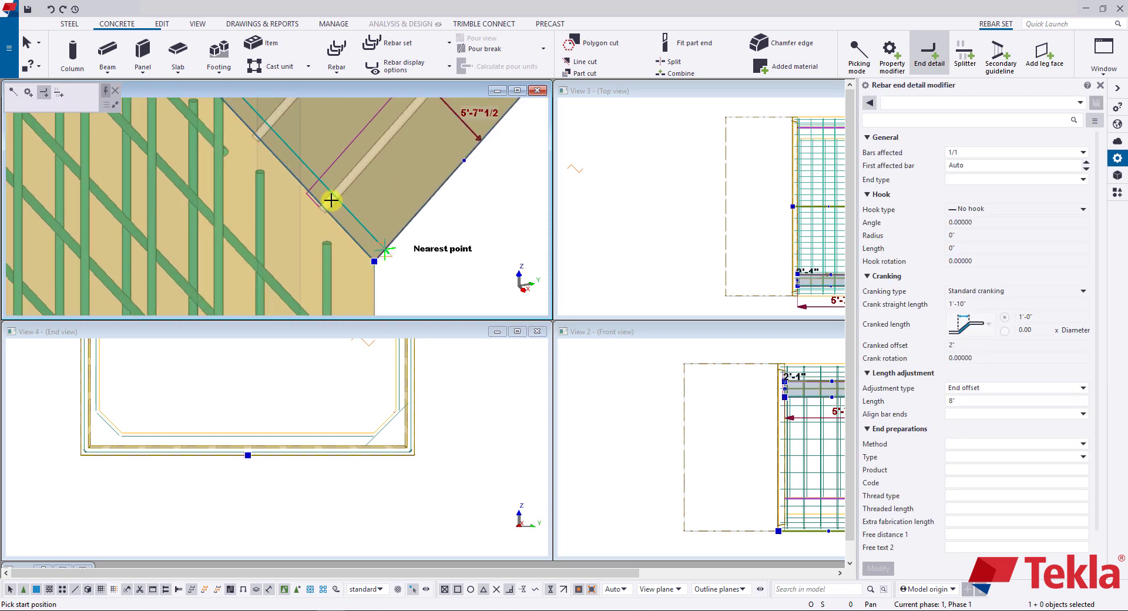
pyautogui.middleClick(333, 197)
pyautogui.scroll(-5, 334, 196)
pyautogui.moveTo(380, 223); pyautogui.dragTo(350, 174, button='middle')
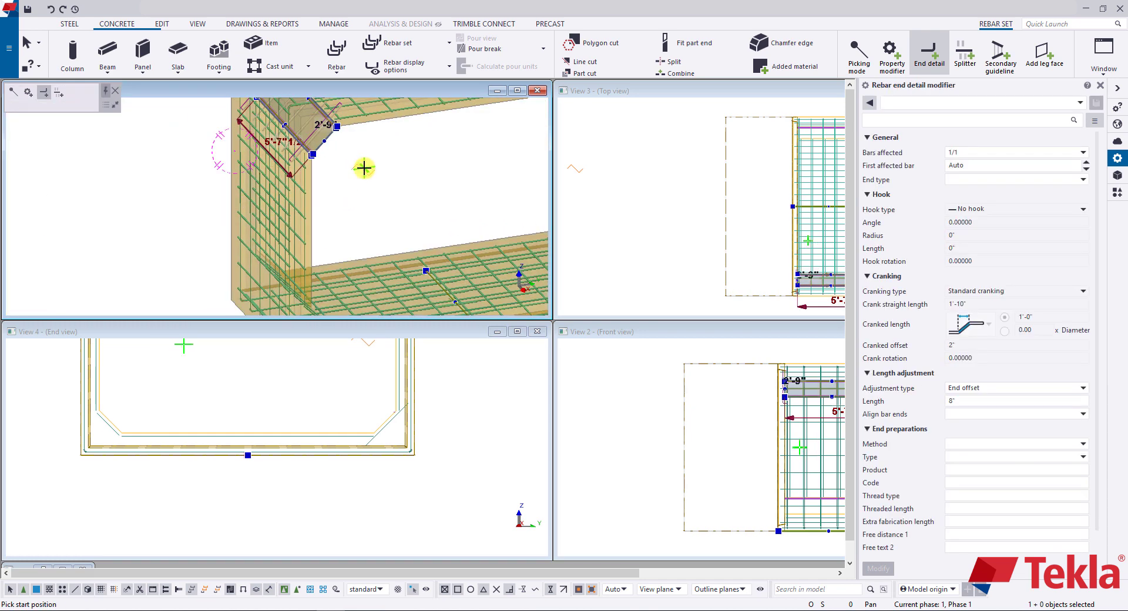
pyautogui.rightClick(365, 168)
pyautogui.click(409, 184)
# Step: Add an end detail modifier with the 8" end offset along the lower edge of the lower left corner chamfer's rebar set
pyautogui.scroll(5, 370, 184)
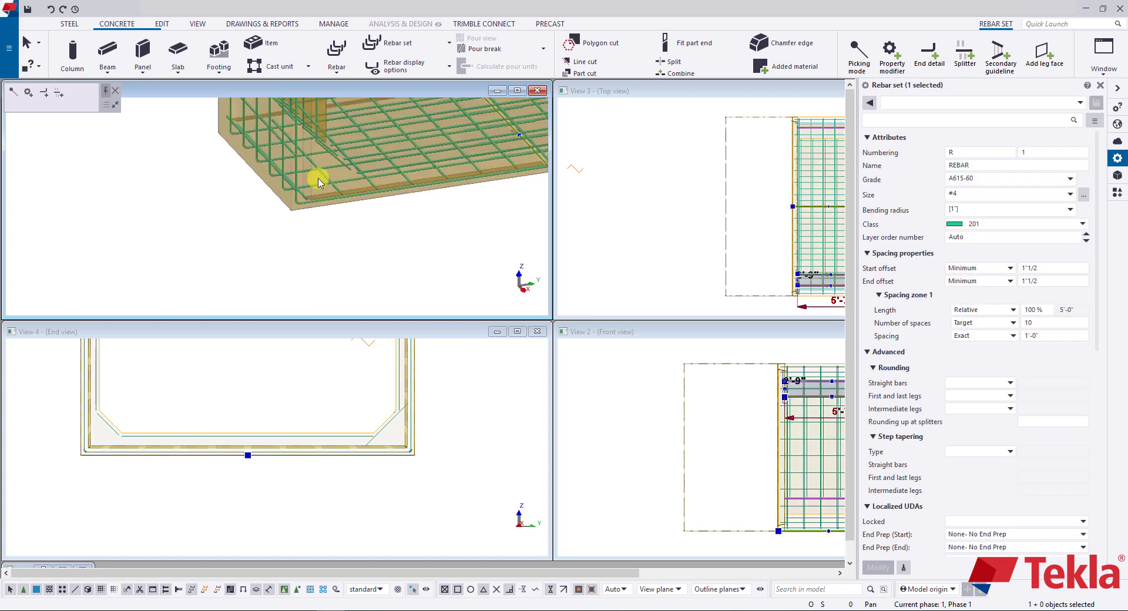
pyautogui.click(341, 147)
pyautogui.scroll(-3, 344, 153)
pyautogui.keyDown('ctrl'); pyautogui.moveTo(322, 156); pyautogui.dragTo(231, 157, button='middle'); pyautogui.keyUp('ctrl')
pyautogui.scroll(-3, 450, 177)
pyautogui.moveTo(481, 179); pyautogui.dragTo(250, 181, button='middle')
pyautogui.scroll(6, 272, 200)
pyautogui.click(929, 56)
pyautogui.scroll(5, 235, 248)
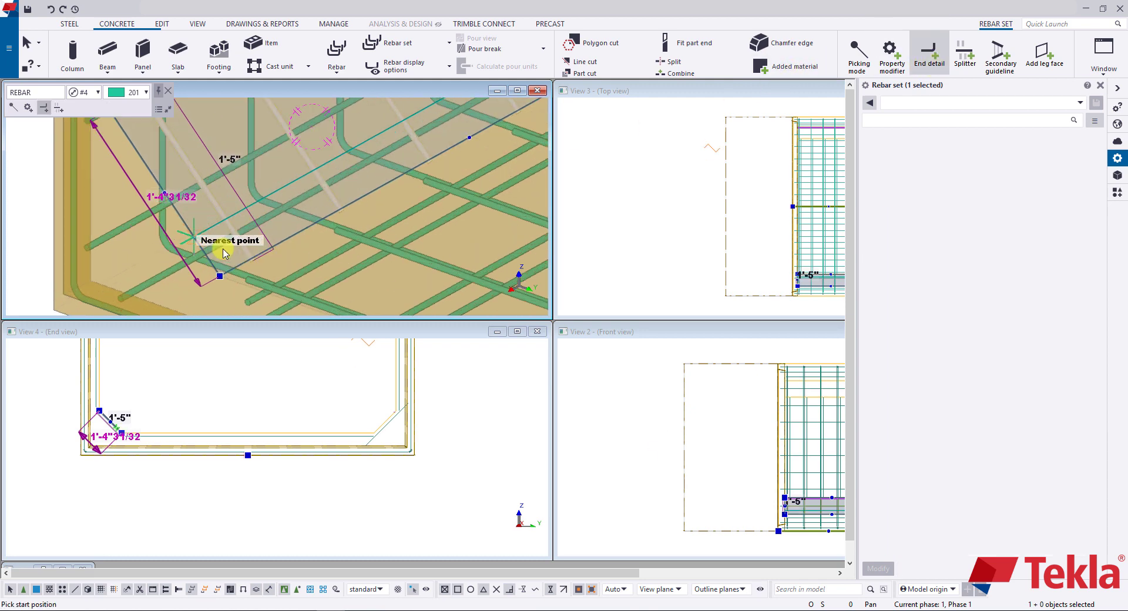
pyautogui.scroll(1, 254, 251)
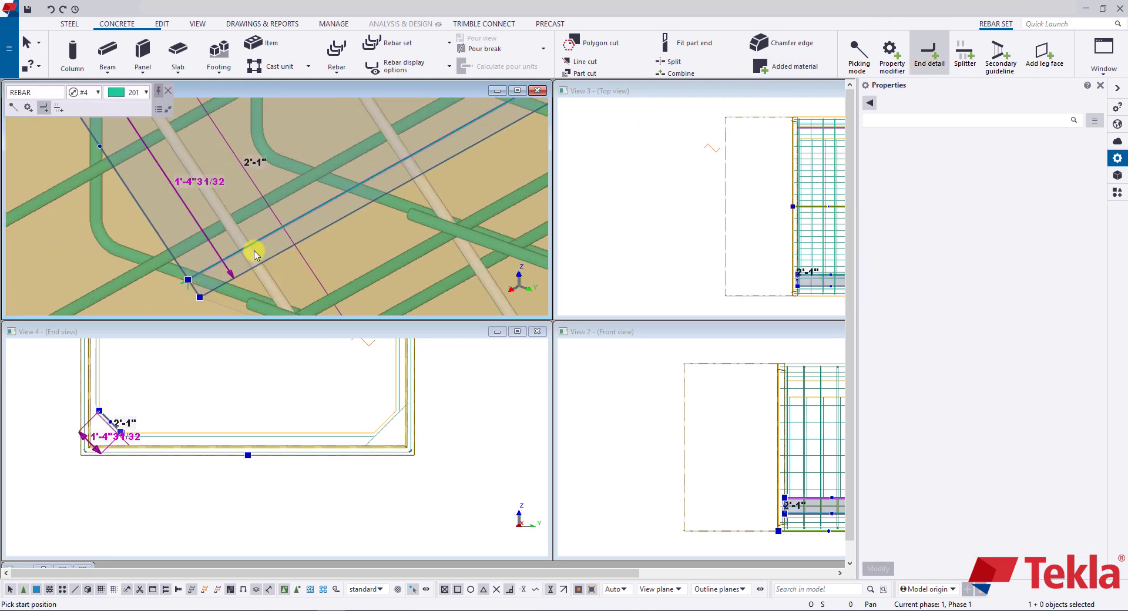
# Step: Add an end detail modifier with the 8" end offset along the lower left chamfer's upper edge and end the command
pyautogui.keyDown('ctrl'); pyautogui.moveTo(253, 251); pyautogui.dragTo(215, 195, button='middle'); pyautogui.keyUp('ctrl')
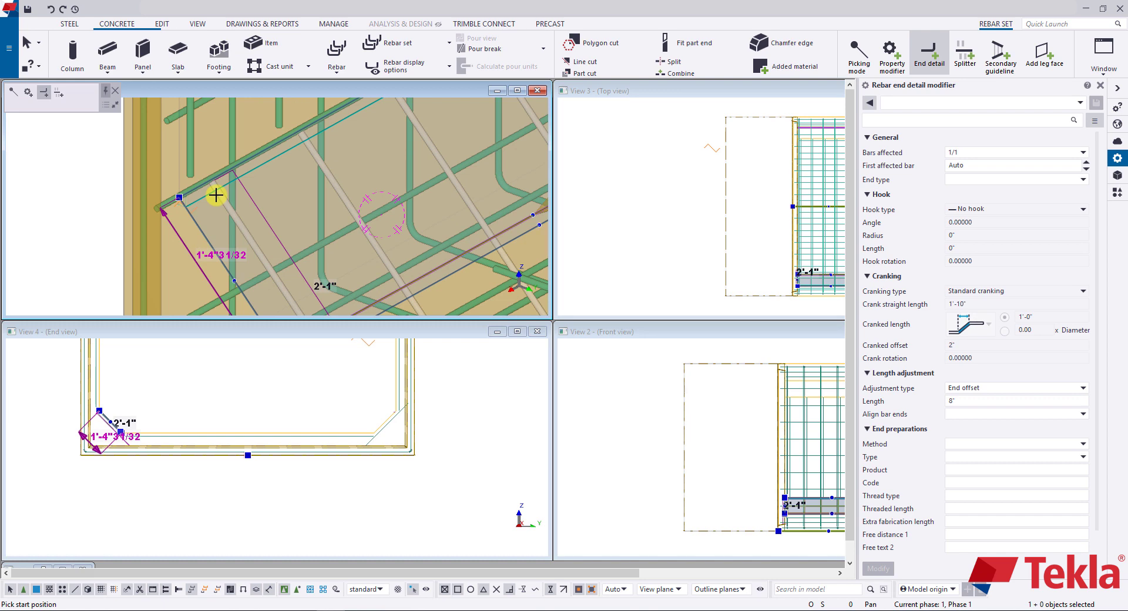
pyautogui.scroll(-5, 216, 195)
pyautogui.rightClick(71, 265)
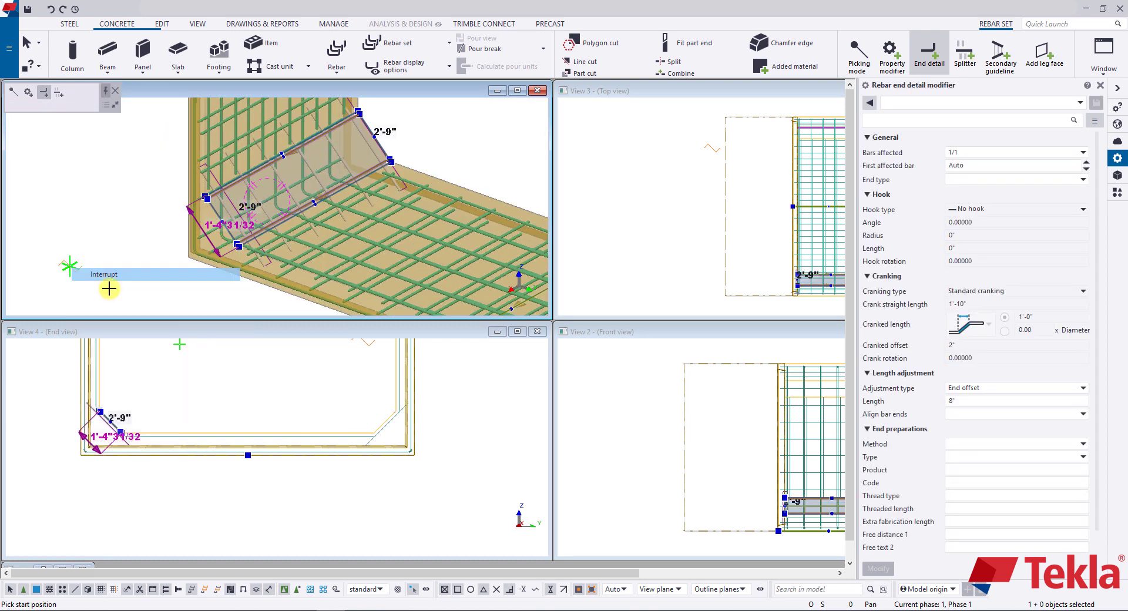
pyautogui.click(108, 274)
# Step: Maximize the end view and examine the chamfer bars at the box's corners
pyautogui.click(366, 428)
pyautogui.scroll(5, 433, 403)
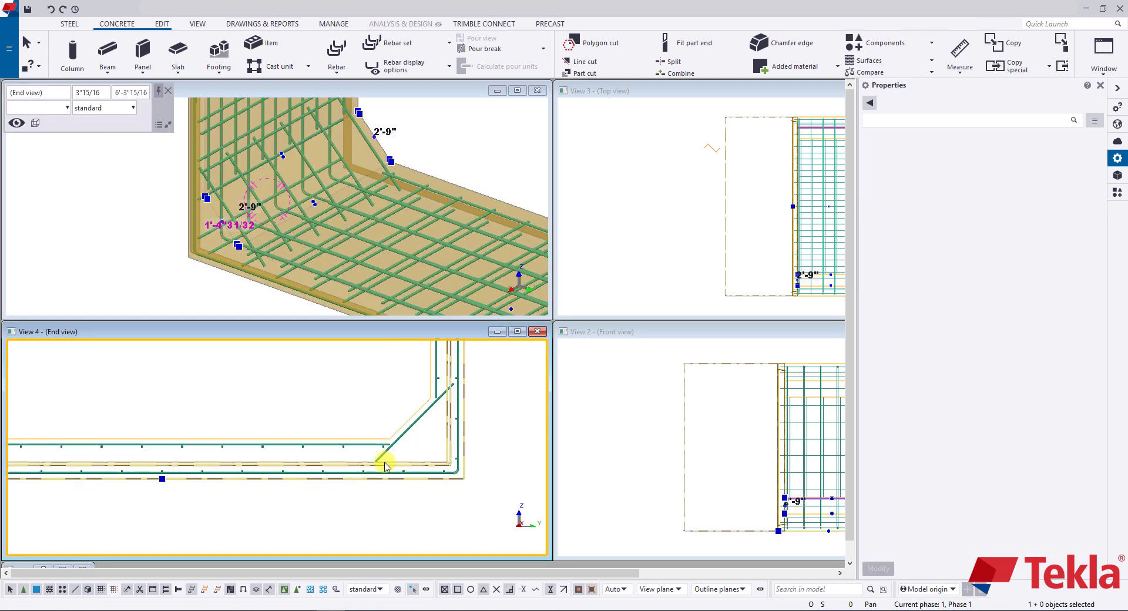
pyautogui.scroll(-5, 385, 466)
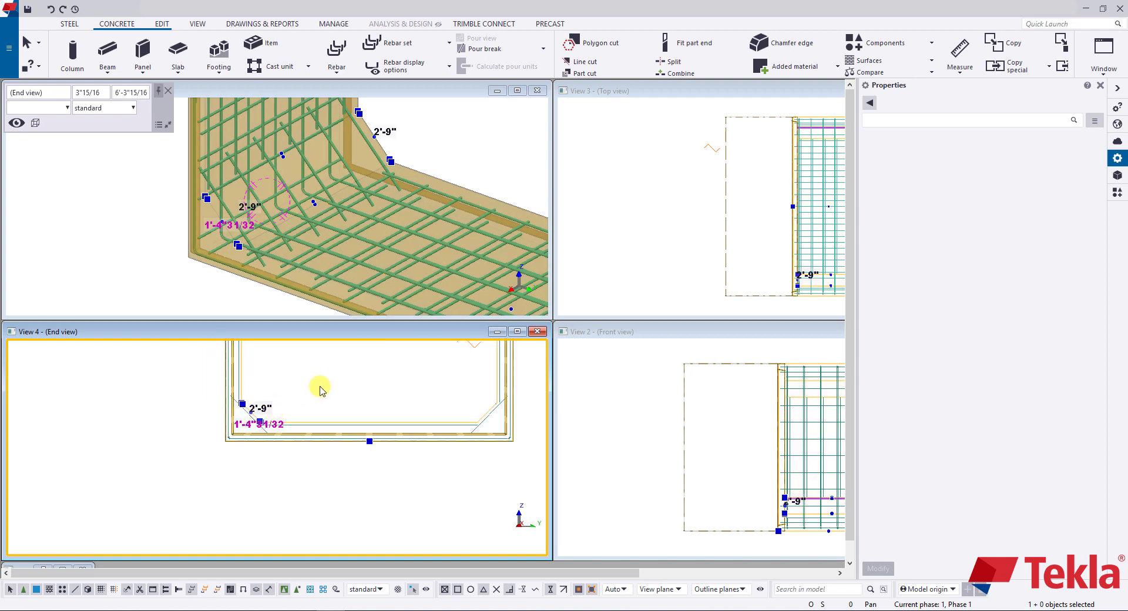
pyautogui.moveTo(333, 413); pyautogui.dragTo(314, 516, button='middle')
pyautogui.scroll(-2, 320, 508)
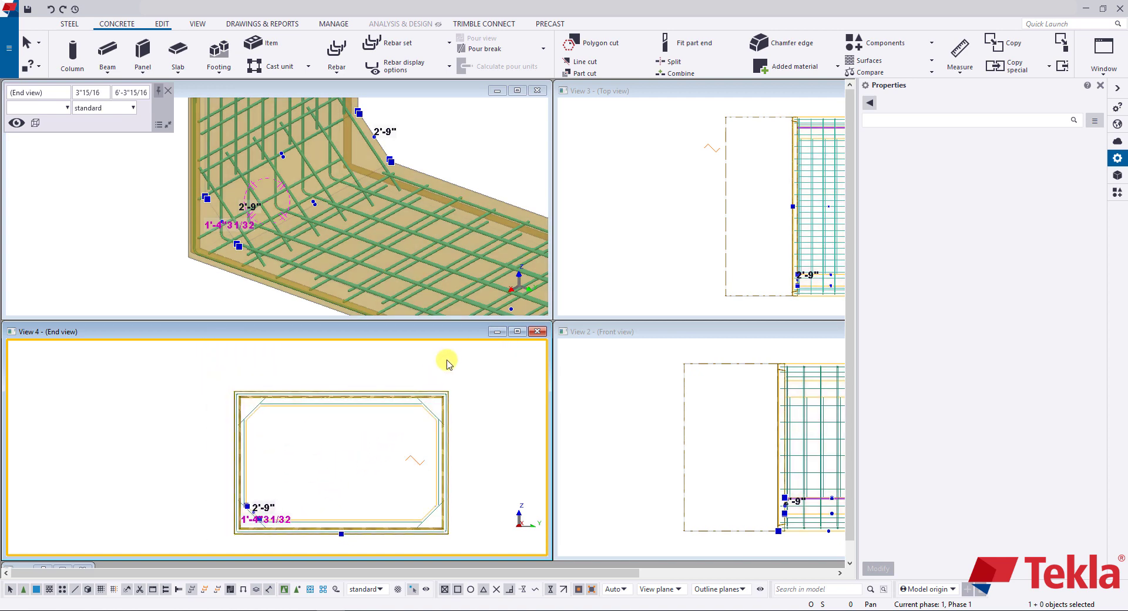
pyautogui.click(517, 332)
pyautogui.scroll(4, 396, 239)
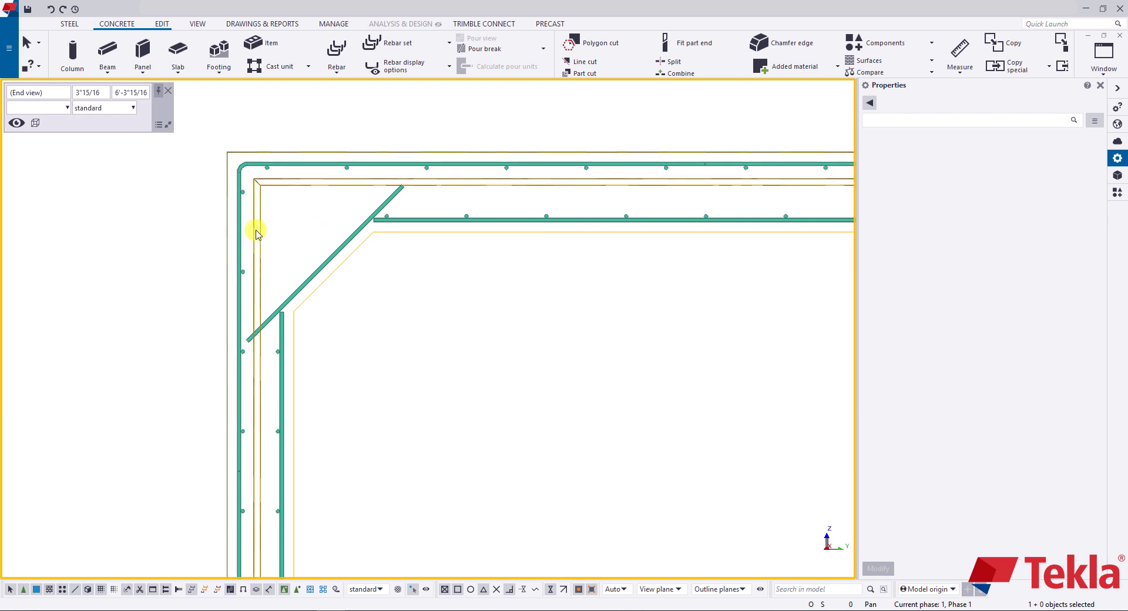
pyautogui.scroll(-5, 285, 250)
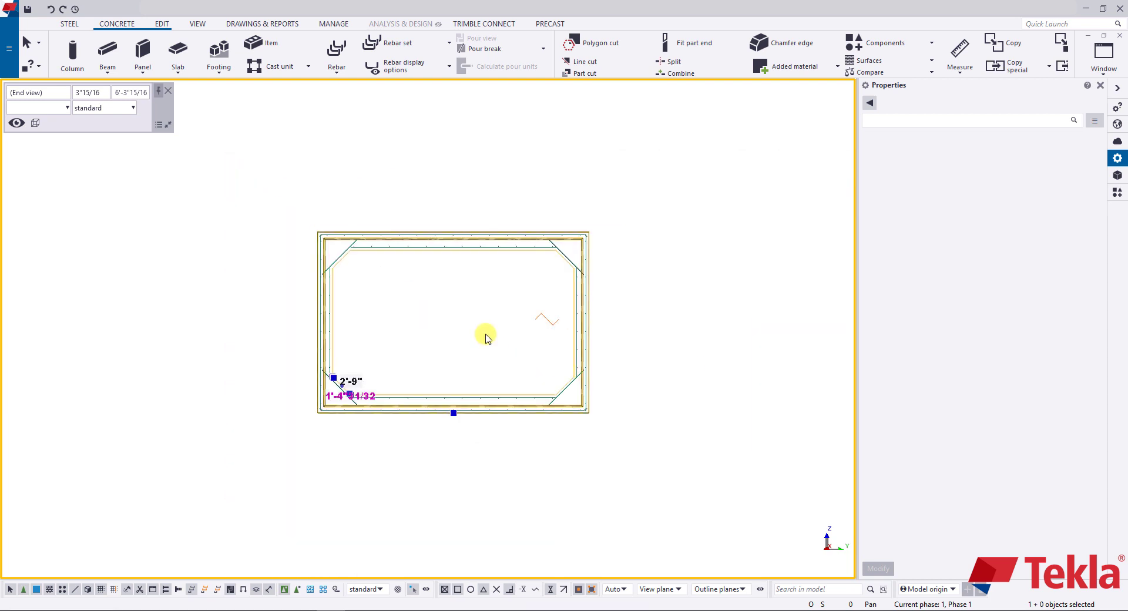
pyautogui.scroll(5, 348, 252)
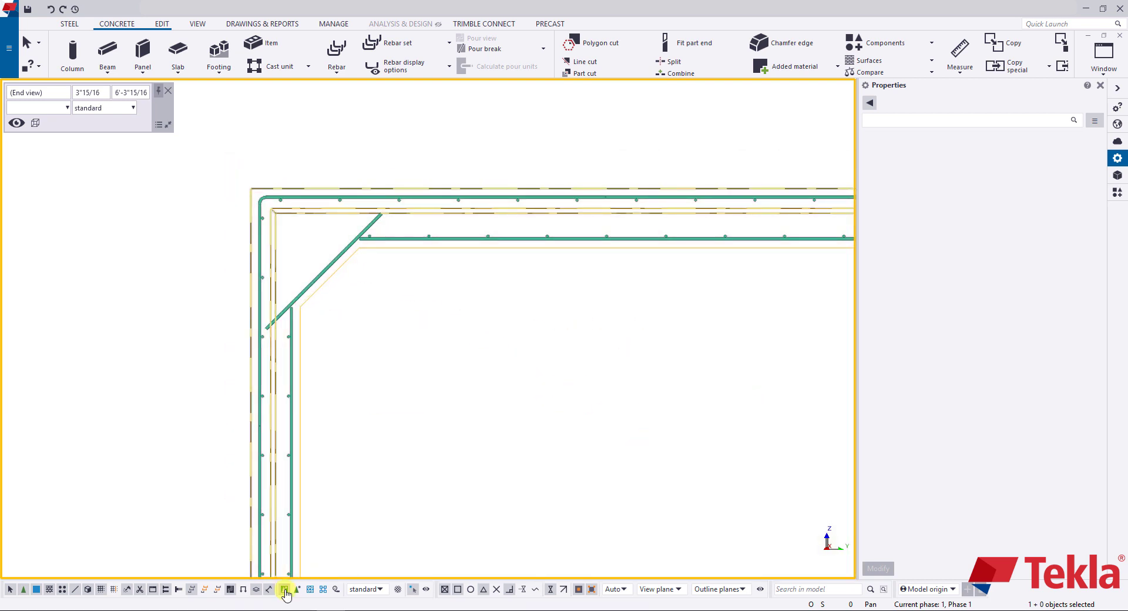
pyautogui.click(284, 589)
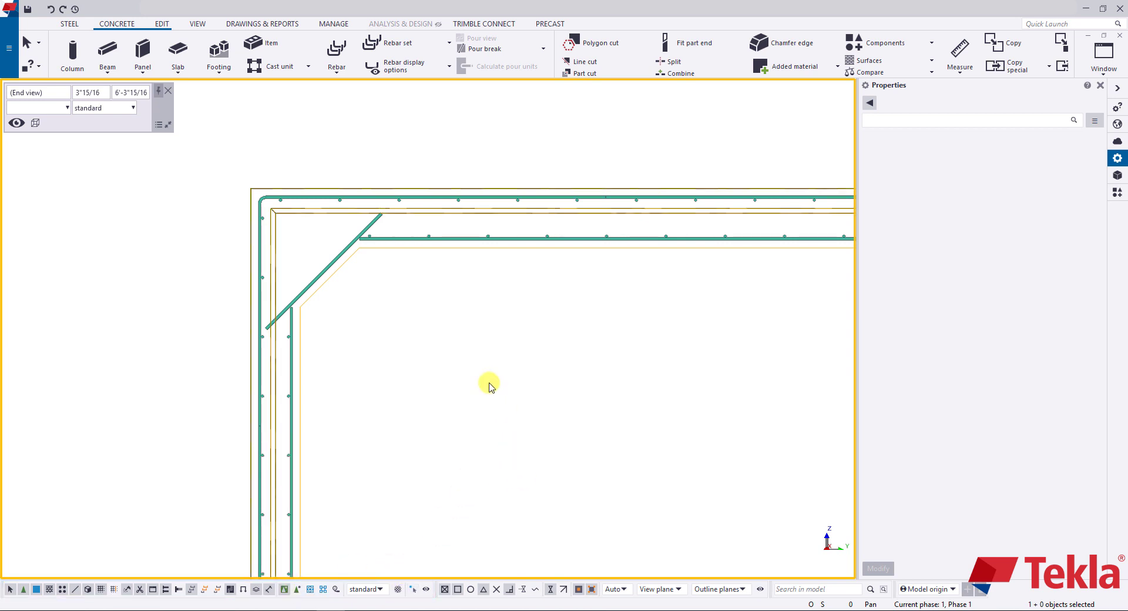
# Step: Hide the leg faces of the rebar sets through the rebar display options
pyautogui.click(425, 71)
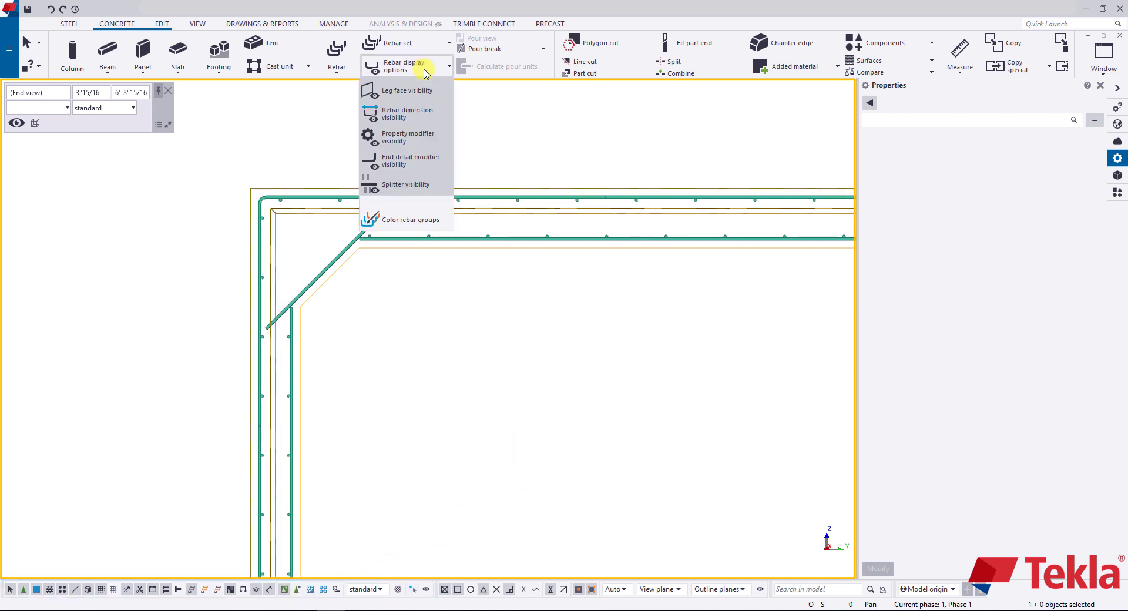
pyautogui.click(402, 92)
pyautogui.scroll(2, 382, 307)
pyautogui.scroll(2, 399, 252)
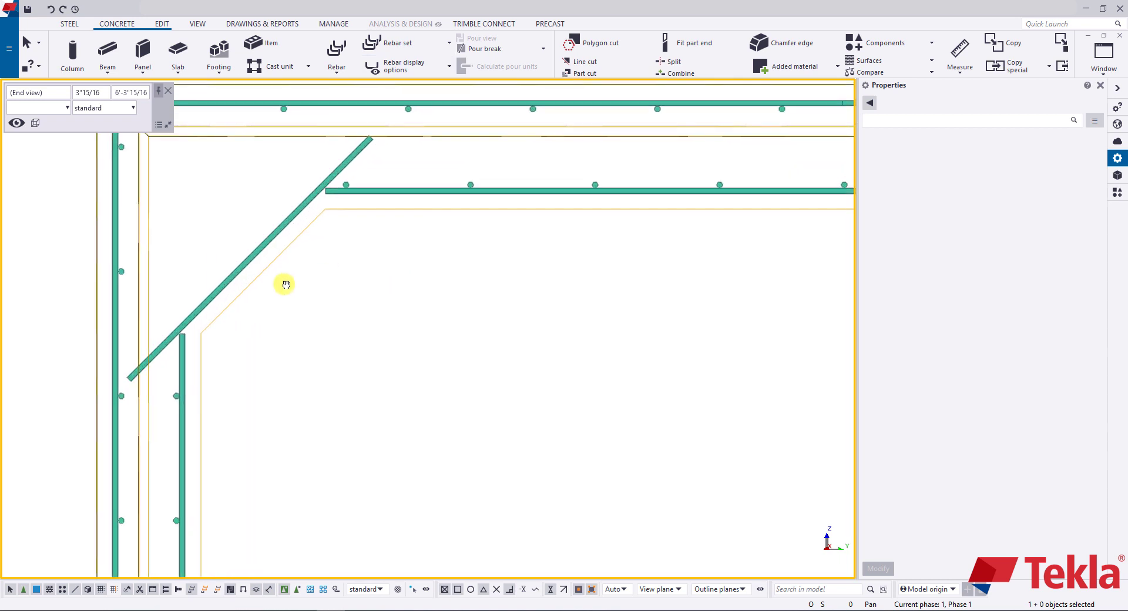
pyautogui.scroll(-3, 284, 284)
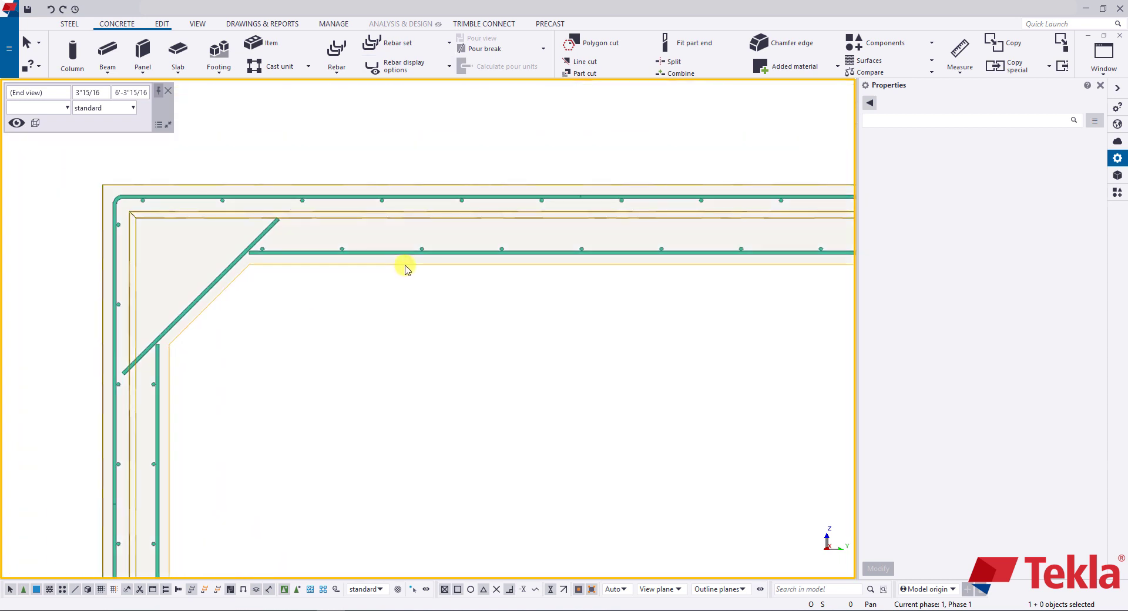
# Step: Move the left end handles of the top slab's inner transverse rebar set 1'-2" outward, orthogonally past the chamfer bar
pyautogui.click(294, 253)
pyautogui.scroll(-2, 322, 268)
pyautogui.moveTo(537, 305); pyautogui.dragTo(375, 304, button='middle')
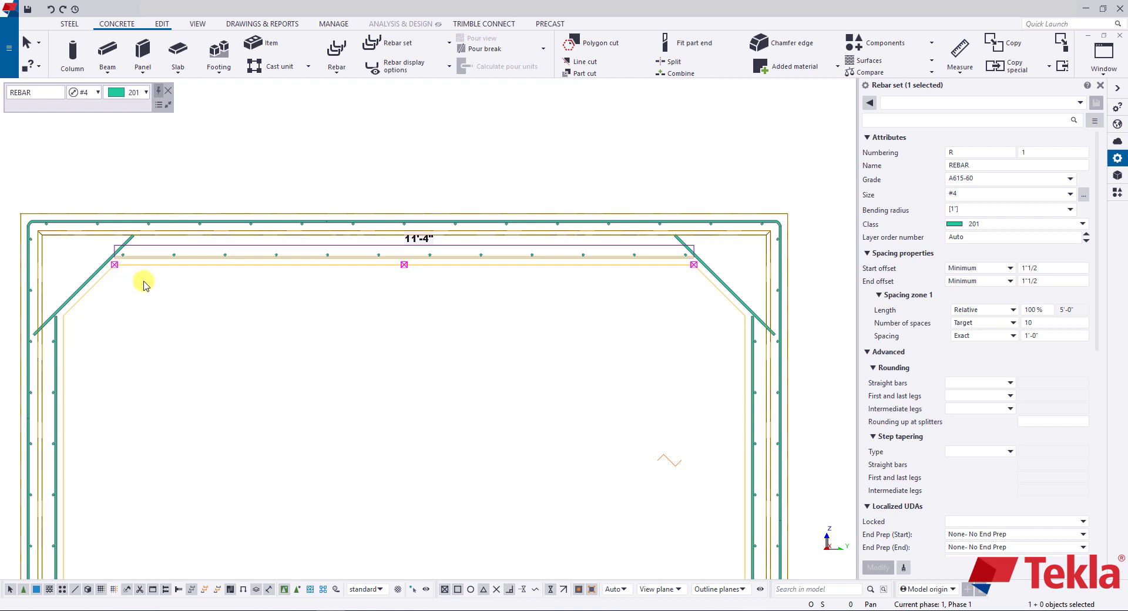
pyautogui.scroll(2, 118, 272)
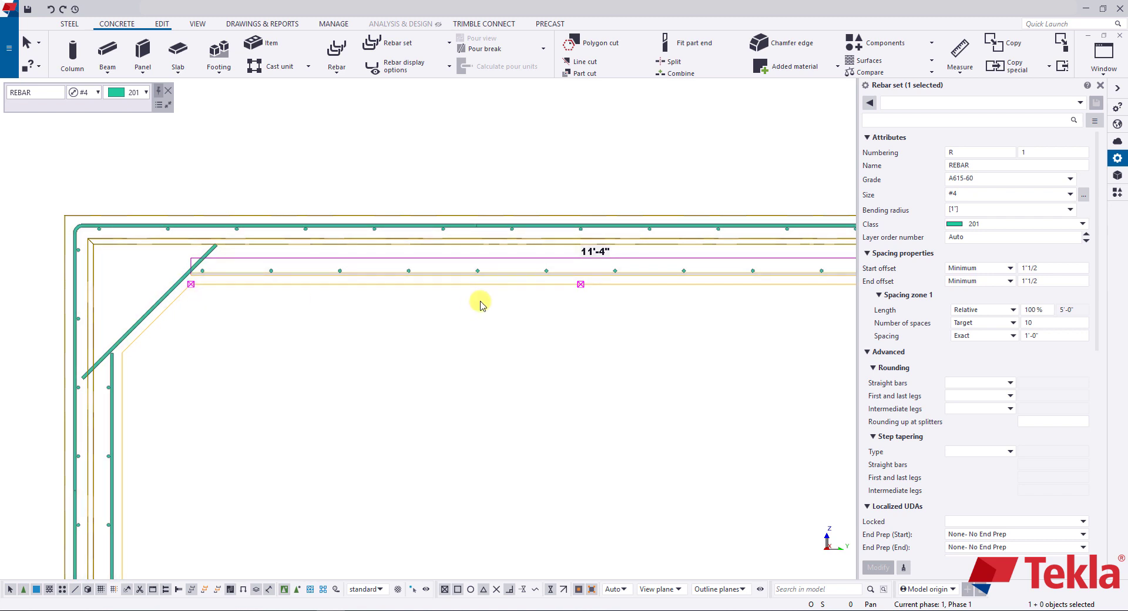
pyautogui.scroll(-2, 600, 322)
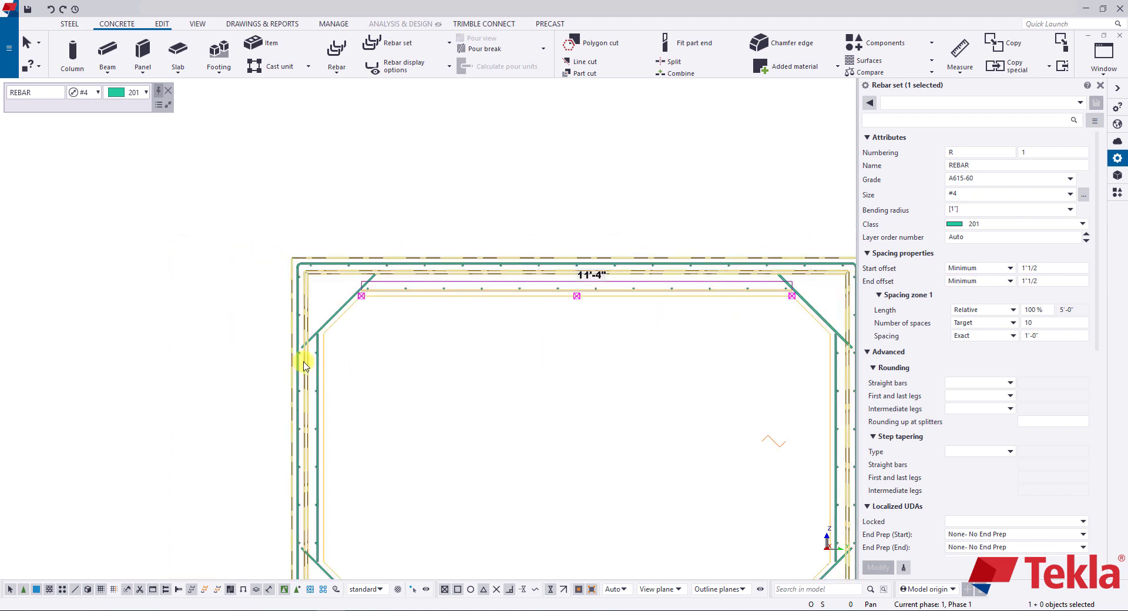
pyautogui.scroll(3, 376, 314)
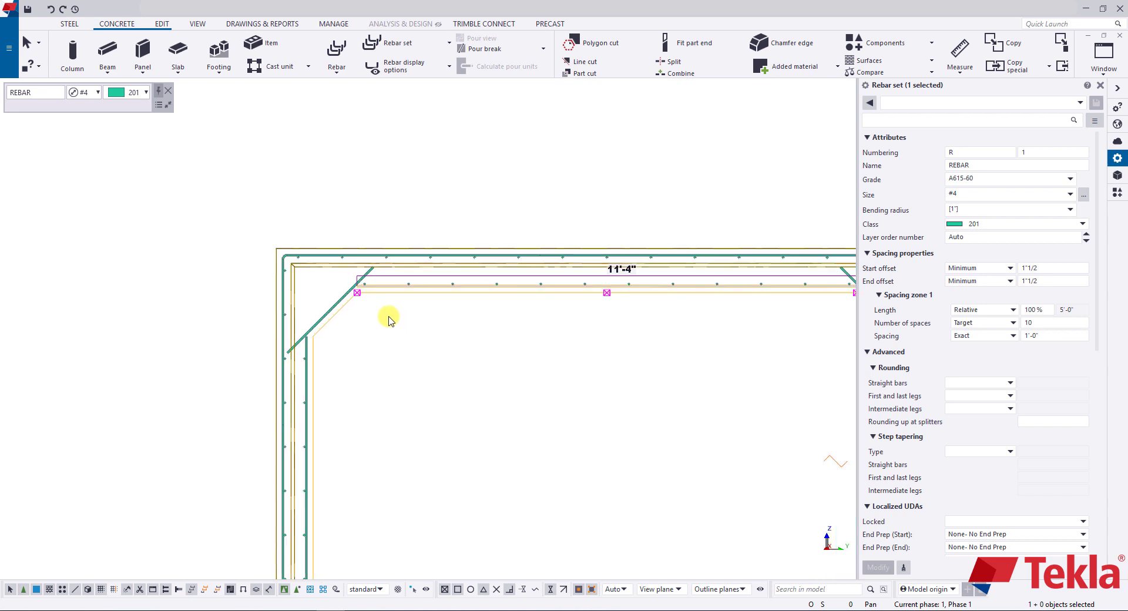
pyautogui.moveTo(317, 261); pyautogui.dragTo(403, 334)
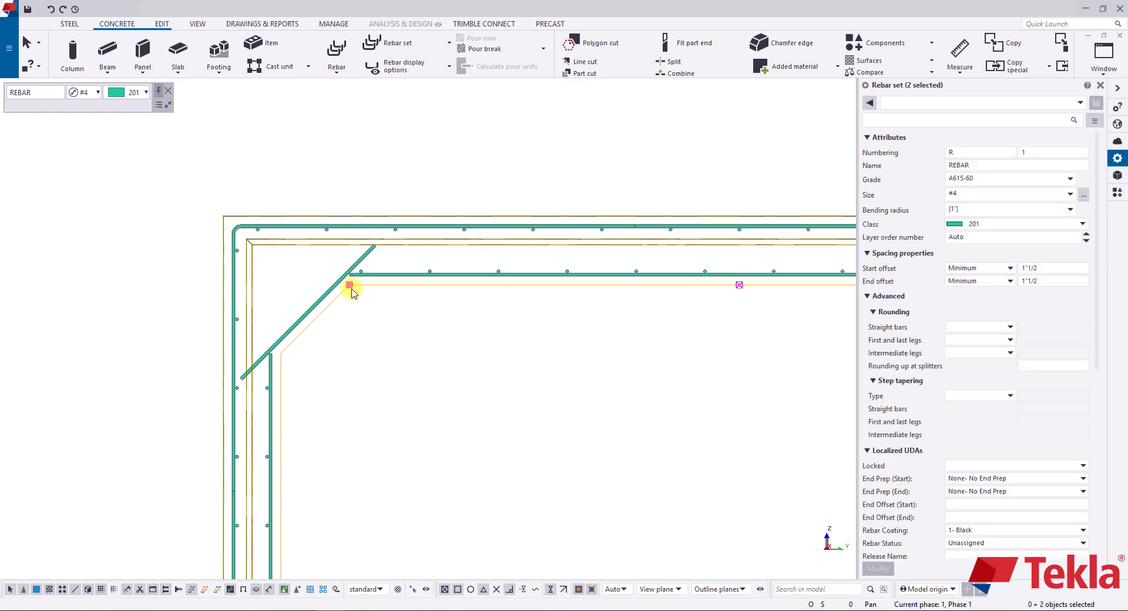
pyautogui.moveTo(424, 316); pyautogui.dragTo(306, 311, button='middle')
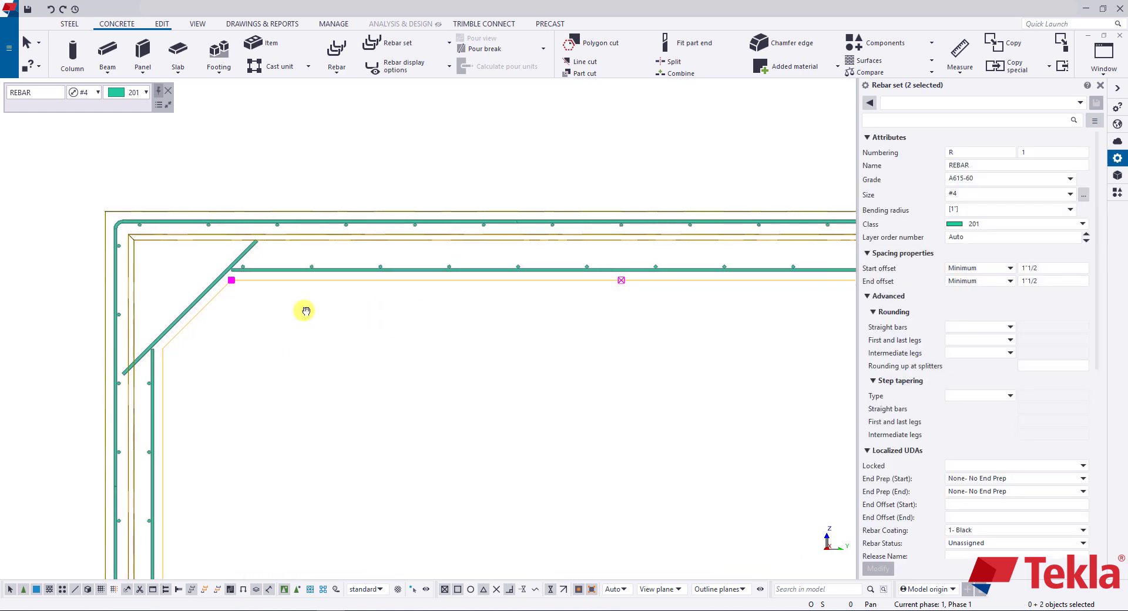
pyautogui.scroll(-3, 464, 302)
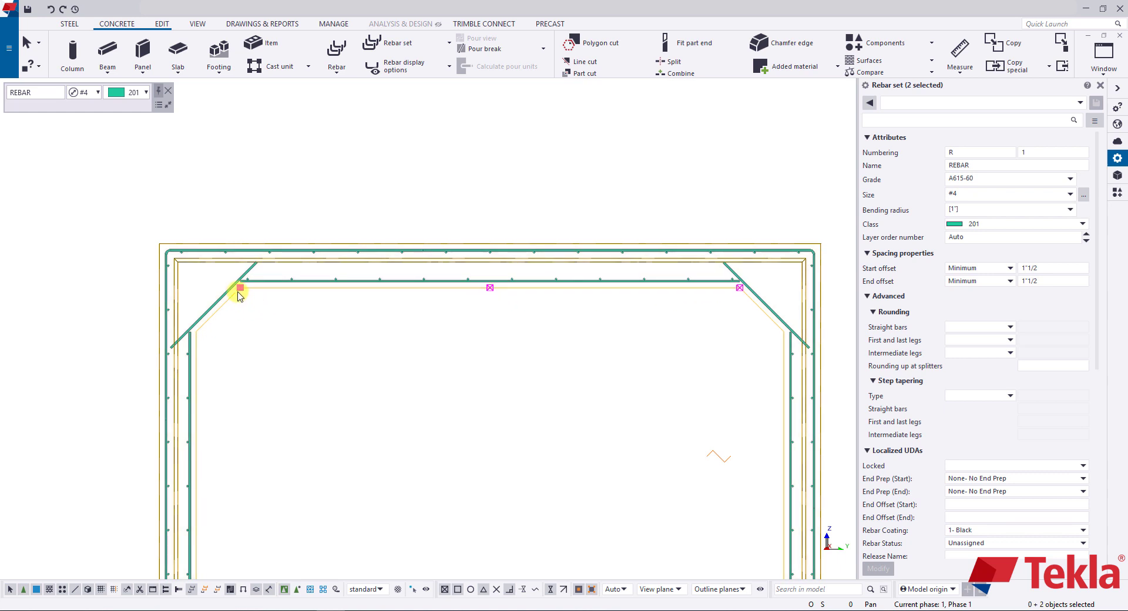
pyautogui.scroll(5, 212, 287)
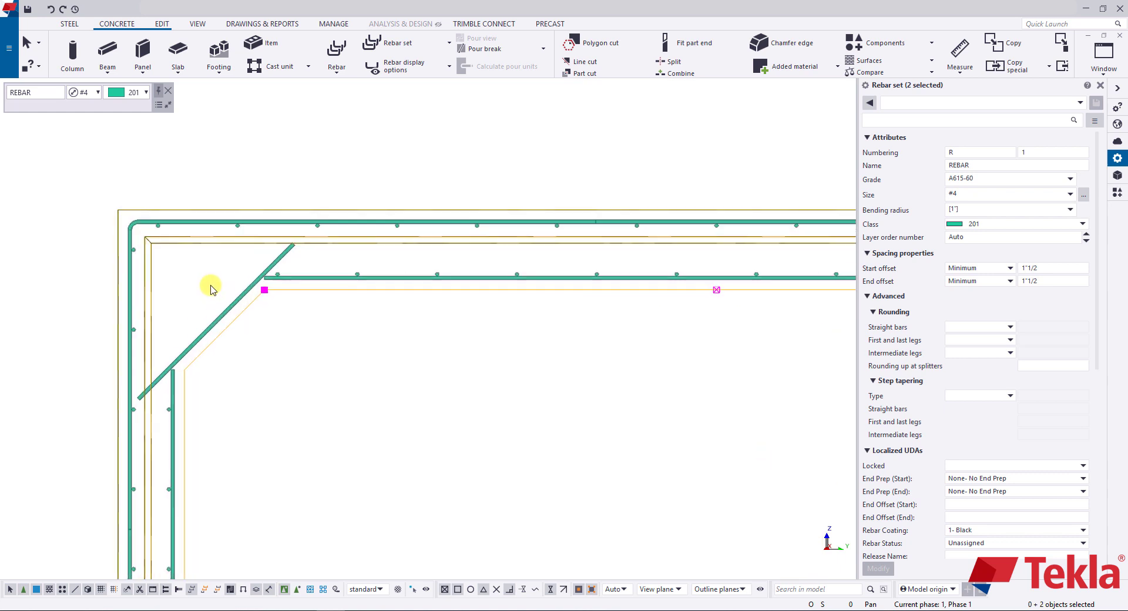
pyautogui.rightClick(216, 284)
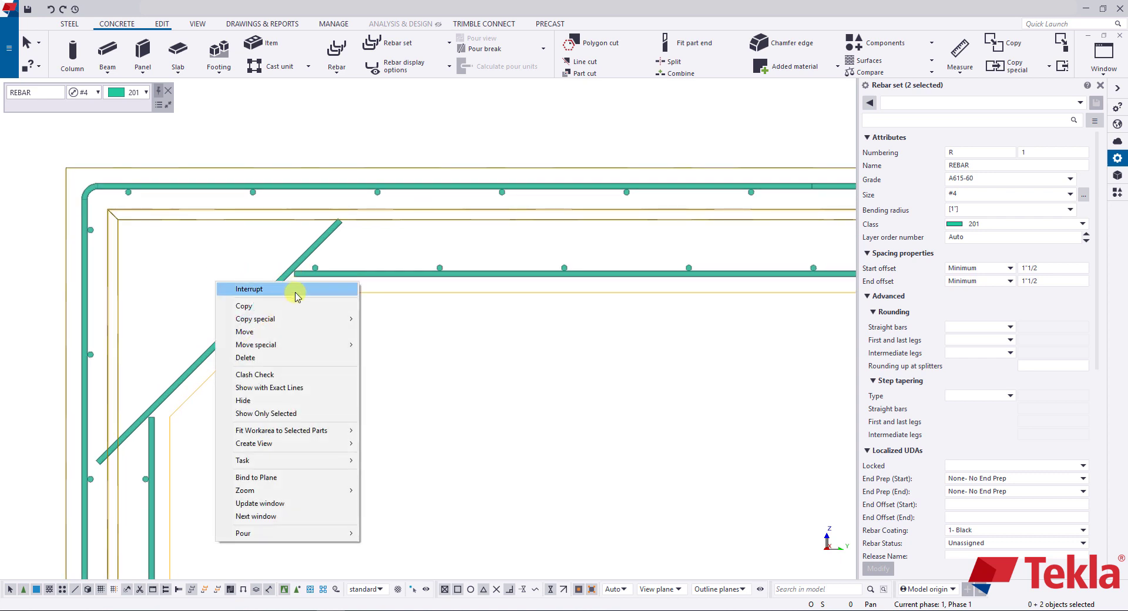
pyautogui.click(287, 335)
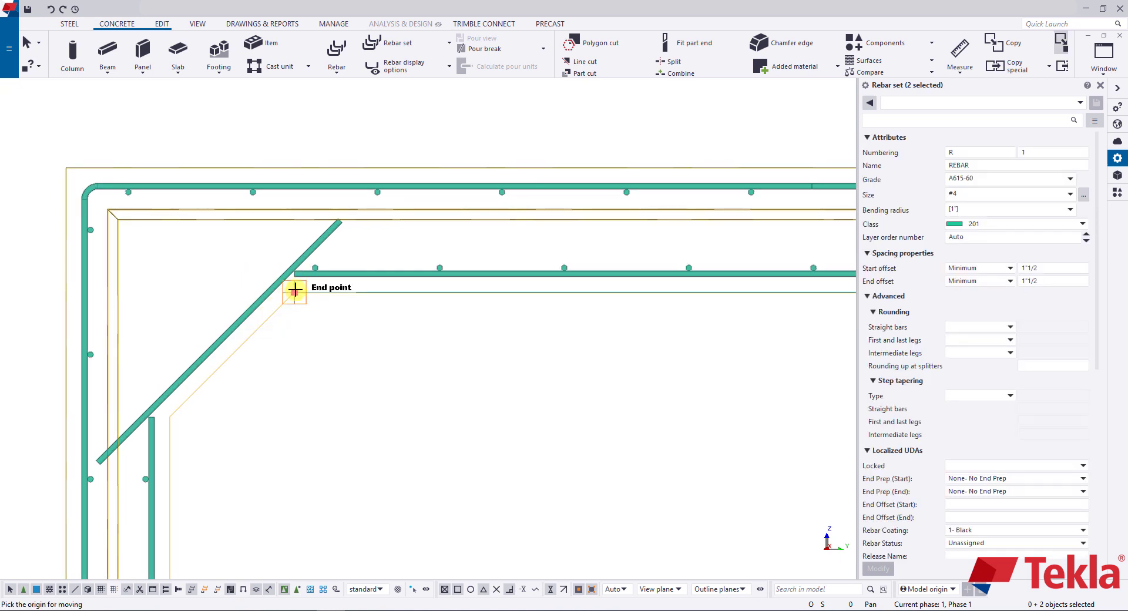
pyautogui.click(295, 290)
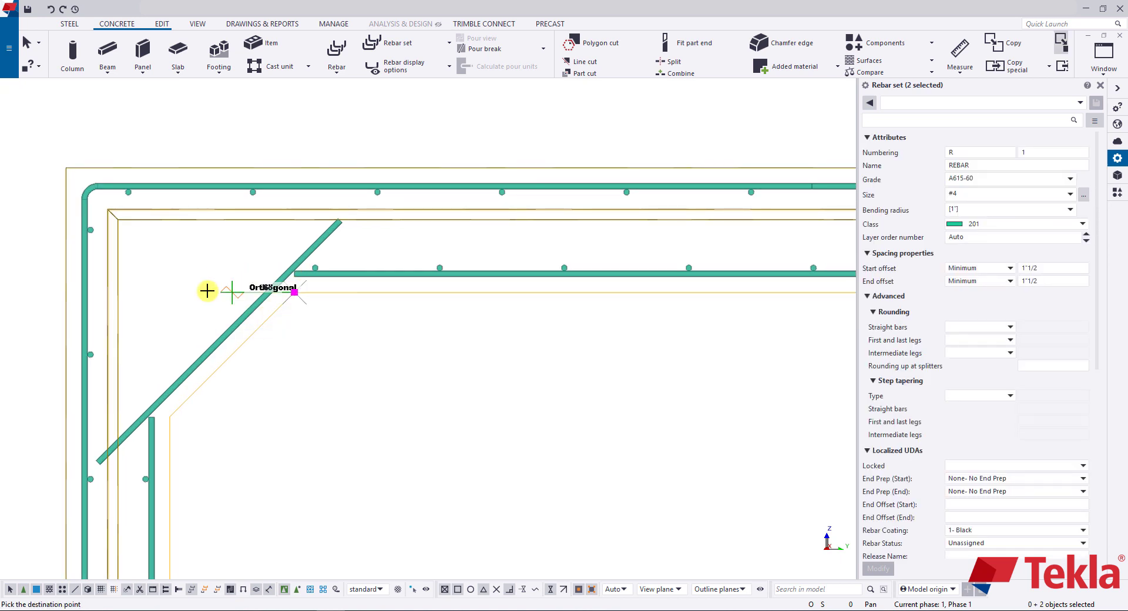
pyautogui.click(152, 298)
pyautogui.scroll(-3, 152, 298)
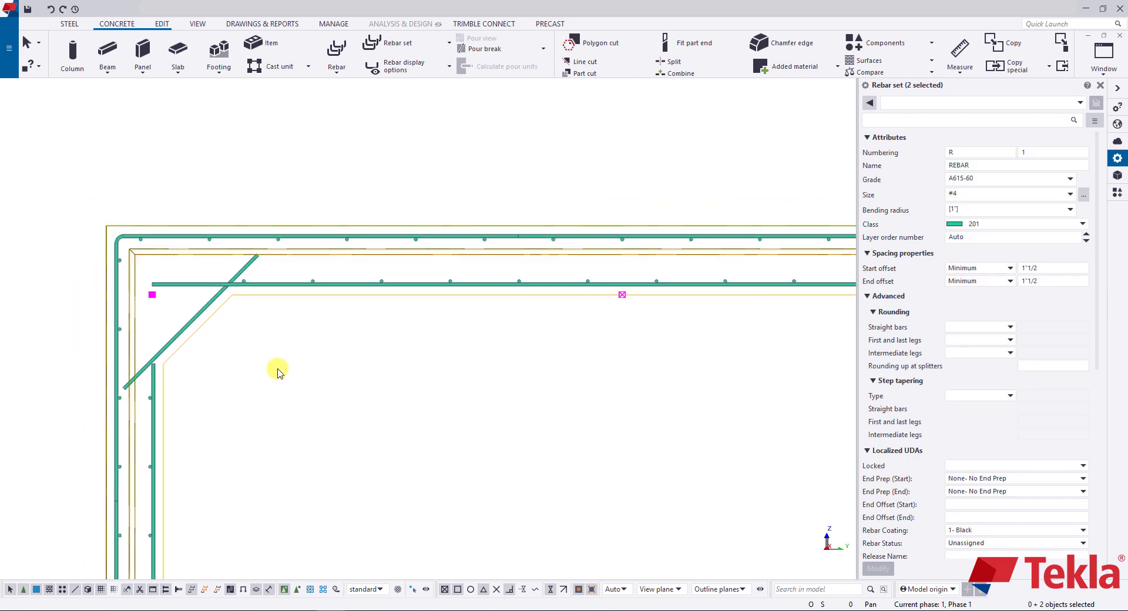
# Step: Move the left end handles of the top slab's inner longitudinal rebar set 14" outward, orthogonally past the chamfer bar
pyautogui.scroll(3, 297, 294)
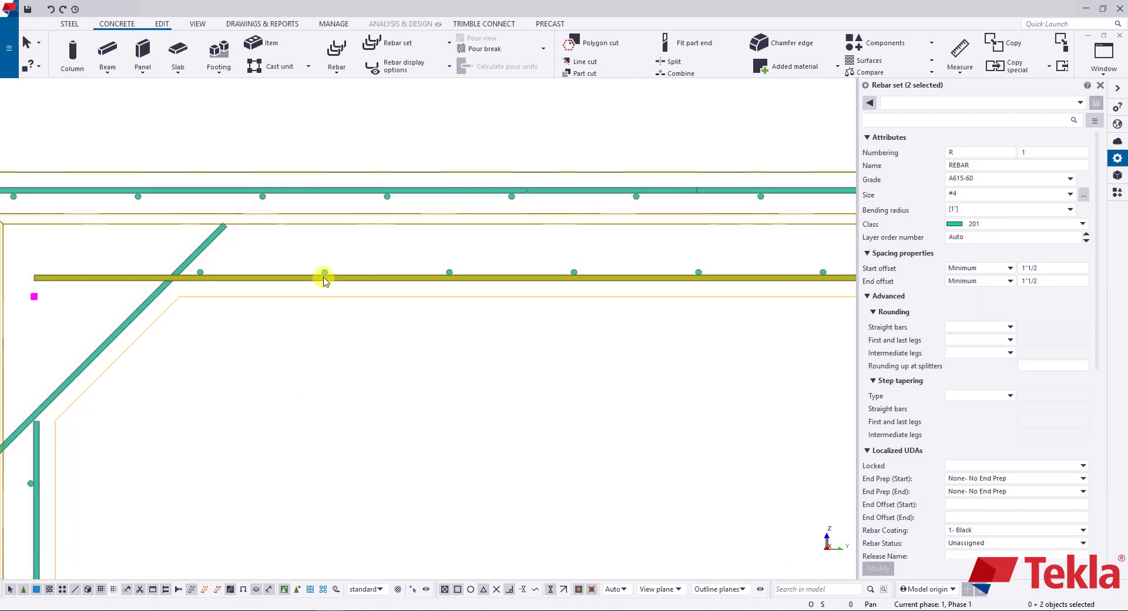
pyautogui.click(327, 275)
pyautogui.scroll(-2, 320, 346)
pyautogui.scroll(3, 210, 323)
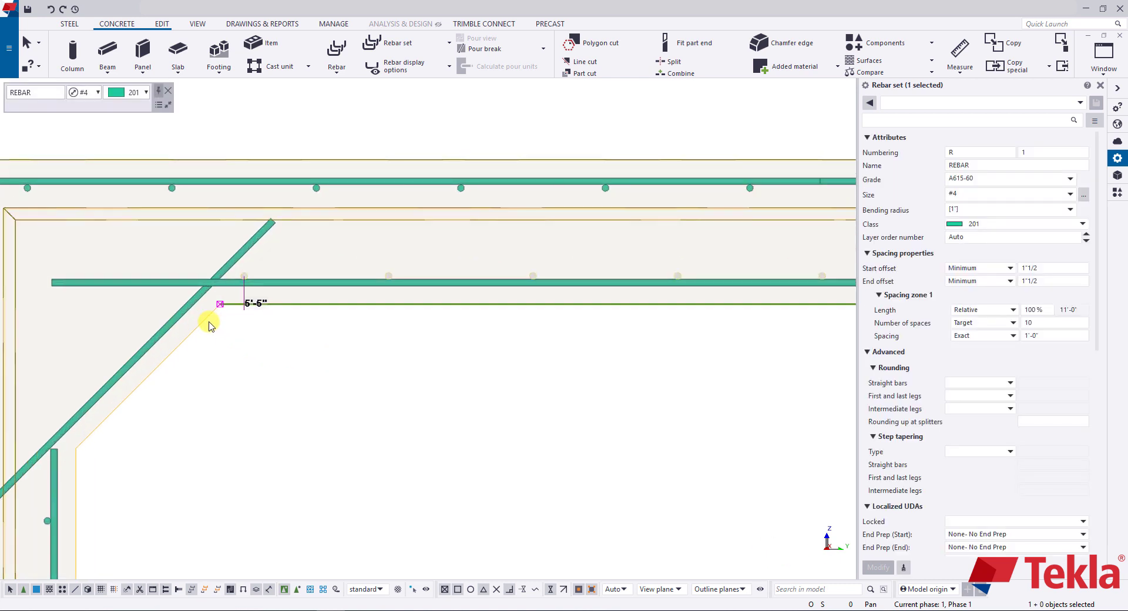
pyautogui.moveTo(176, 259); pyautogui.dragTo(277, 374)
pyautogui.scroll(-2, 278, 374)
pyautogui.scroll(-4, 279, 375)
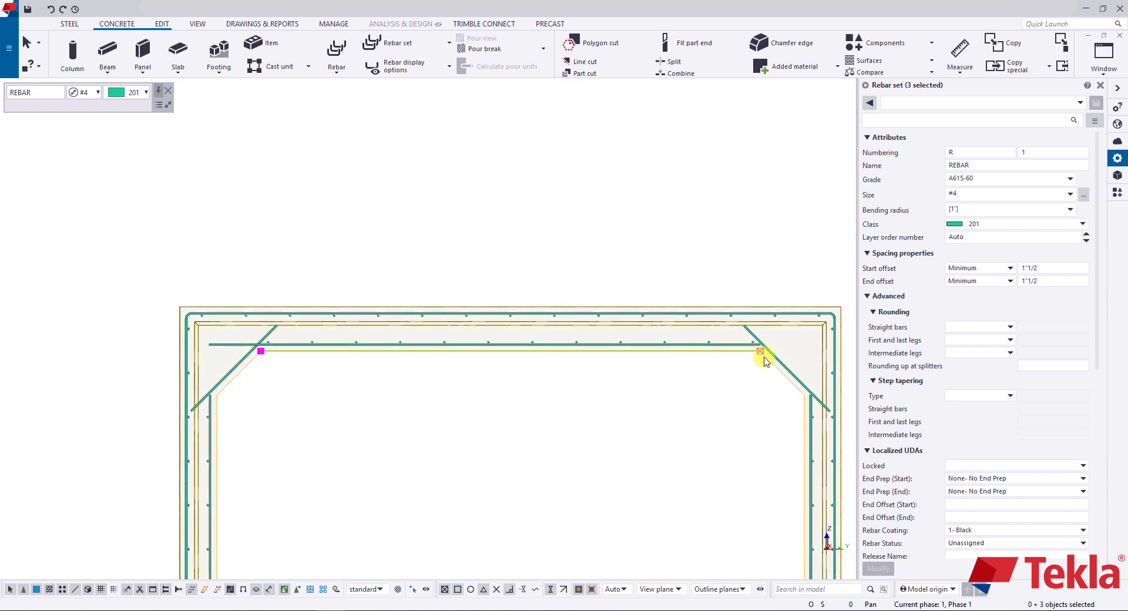
pyautogui.scroll(5, 261, 353)
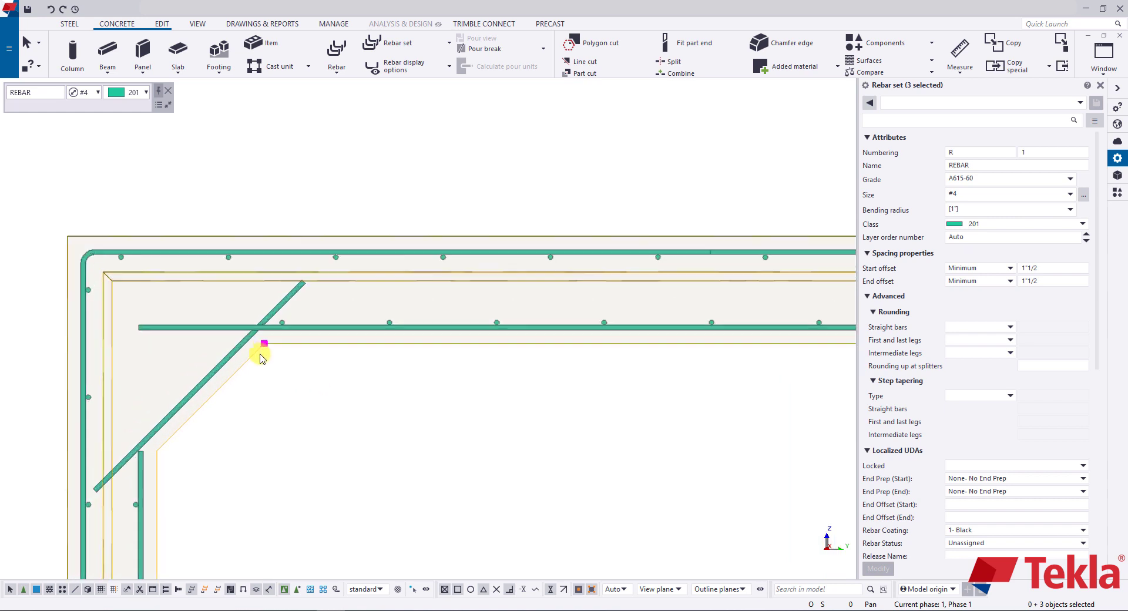
pyautogui.rightClick(213, 285)
pyautogui.click(270, 336)
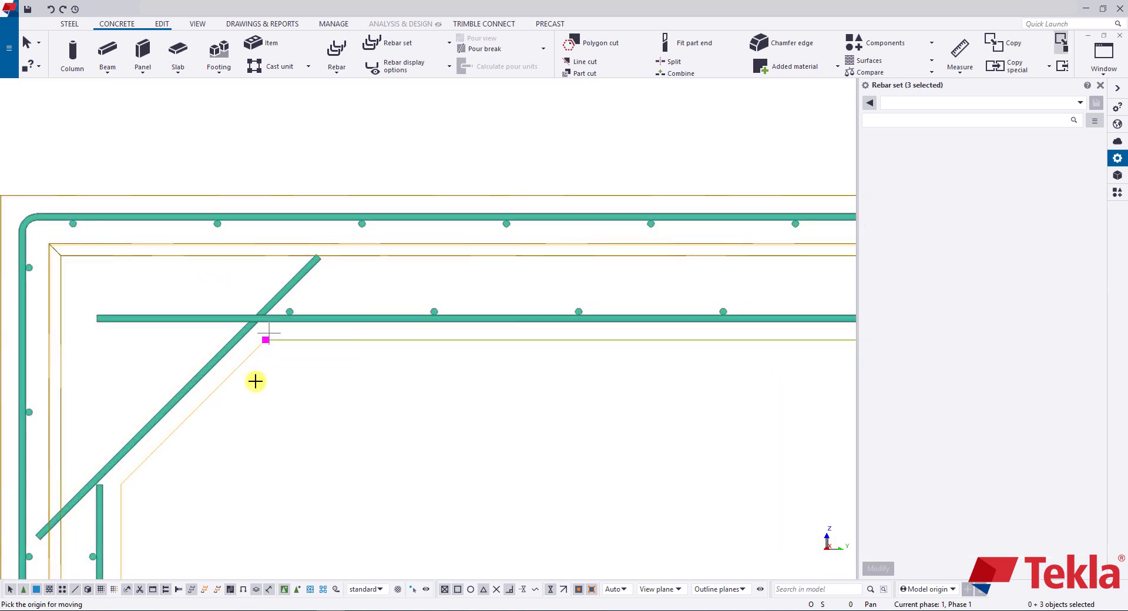
pyautogui.click(265, 341)
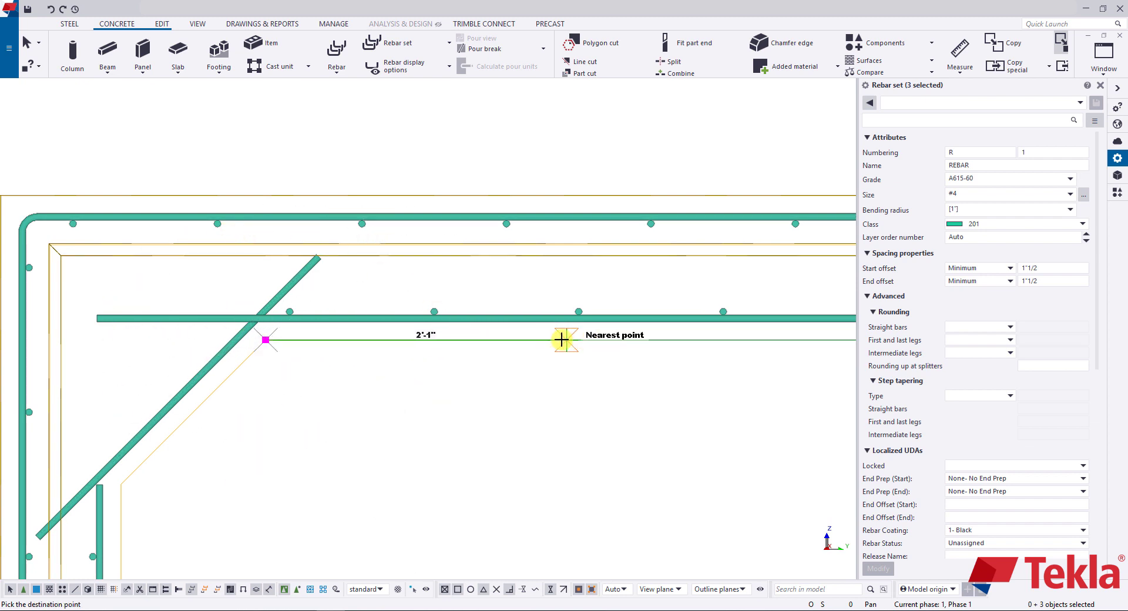
pyautogui.moveTo(135, 349); pyautogui.dragTo(361, 353, button='middle')
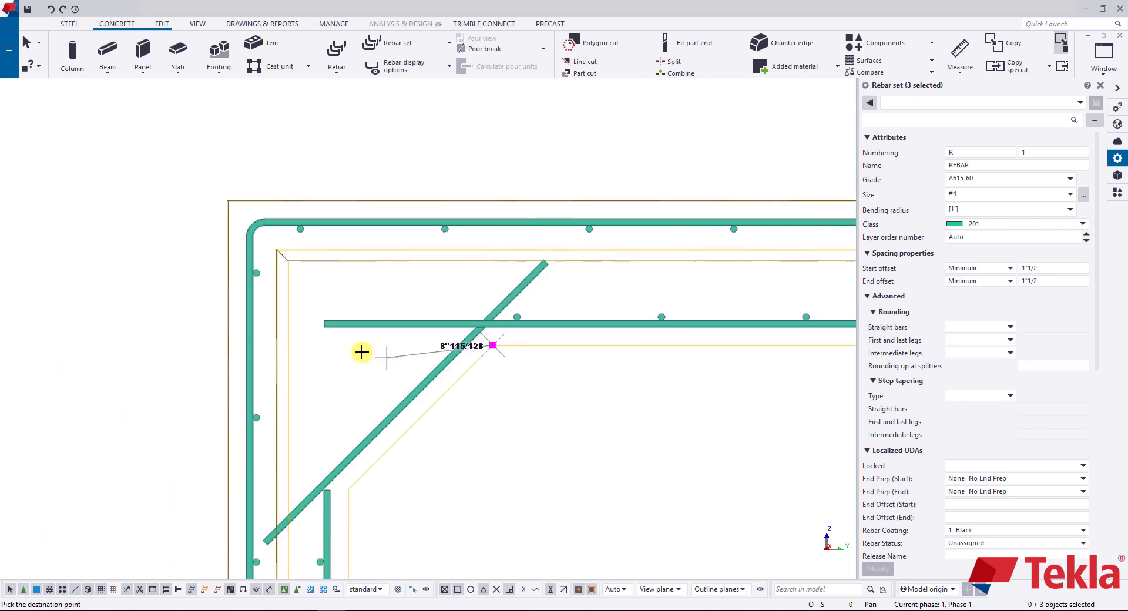
pyautogui.scroll(2, 356, 351)
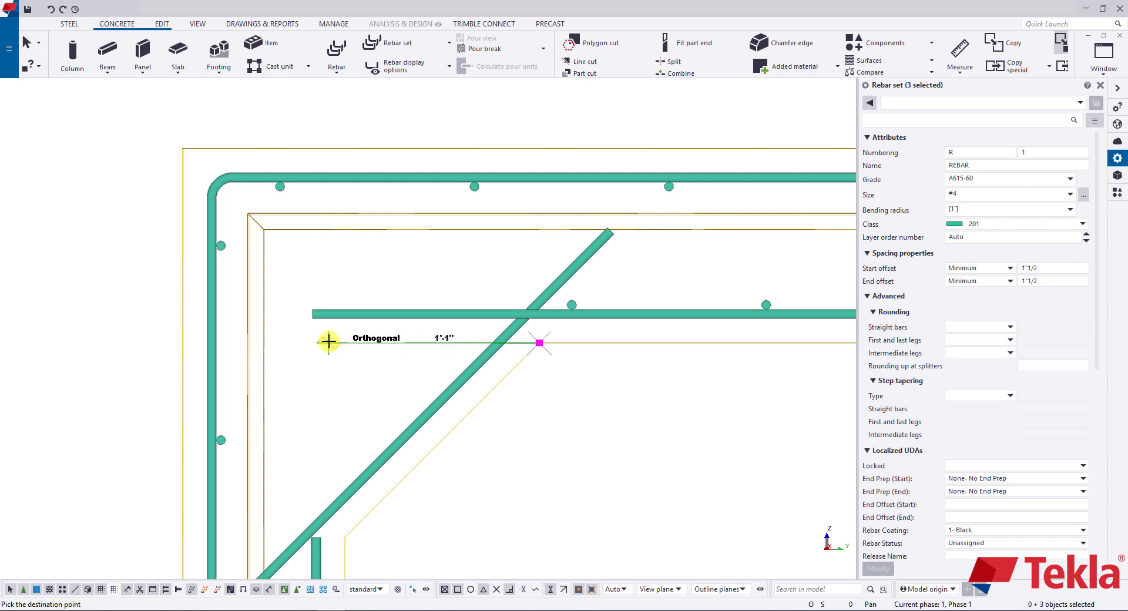
pyautogui.write('1')
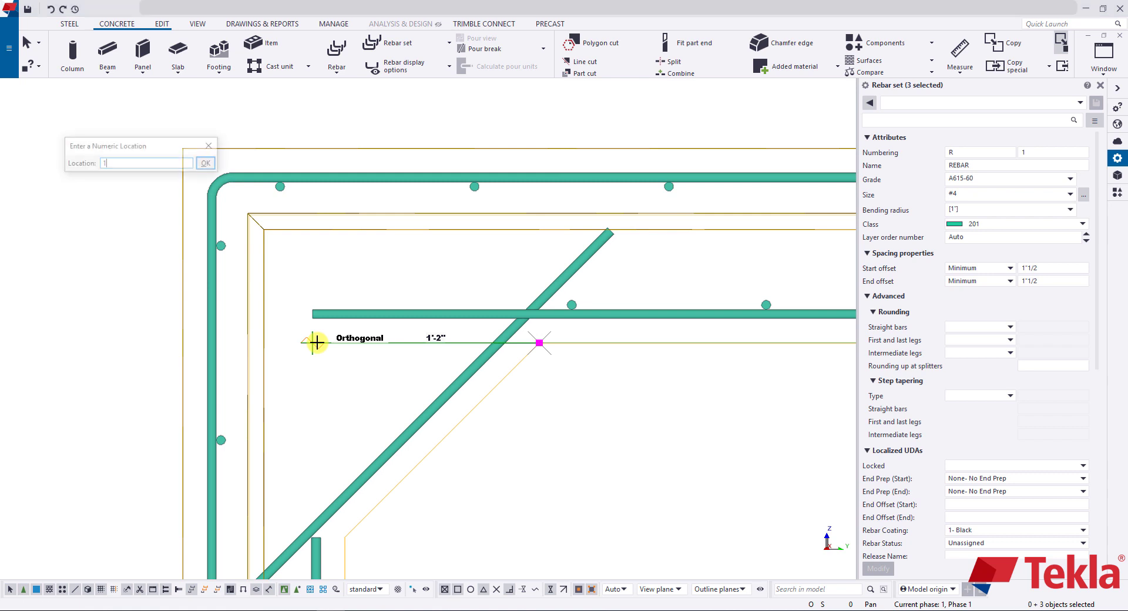
pyautogui.write('4"')
pyautogui.press('Return')
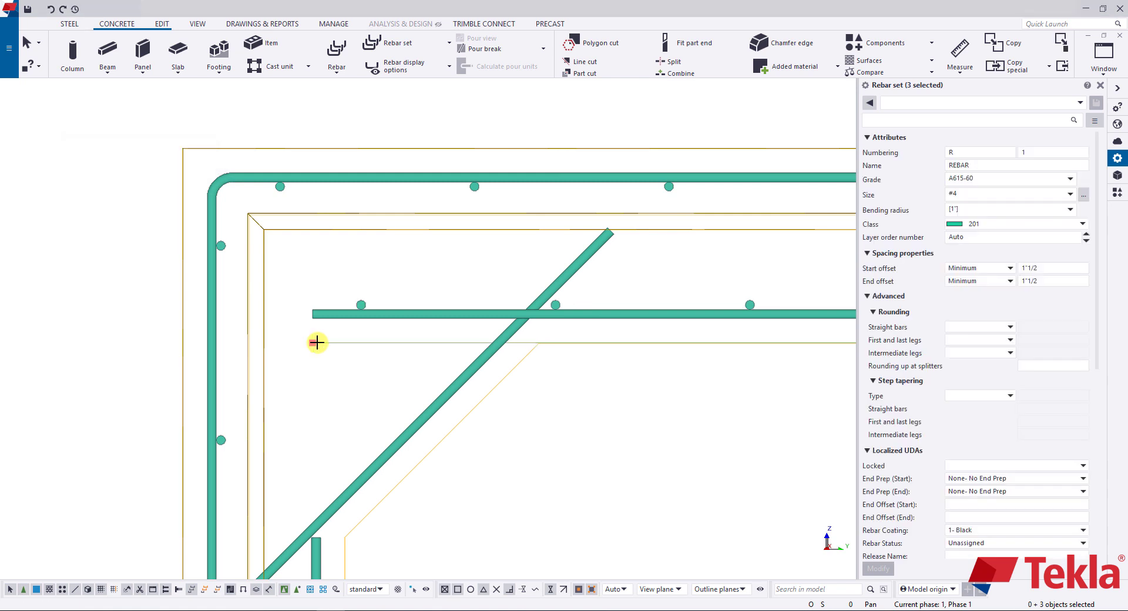
# Step: Move the right end handles of the top slab's inner transverse rebar set 1'-2" outward, orthogonally past the right chamfer bar
pyautogui.scroll(-5, 423, 351)
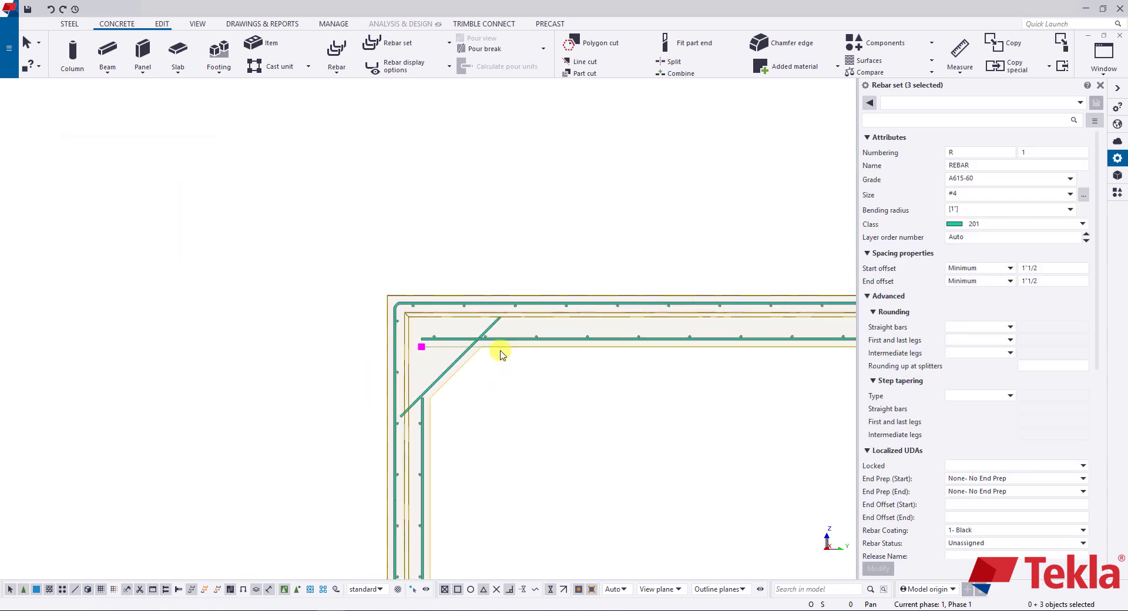
pyautogui.scroll(6, 617, 379)
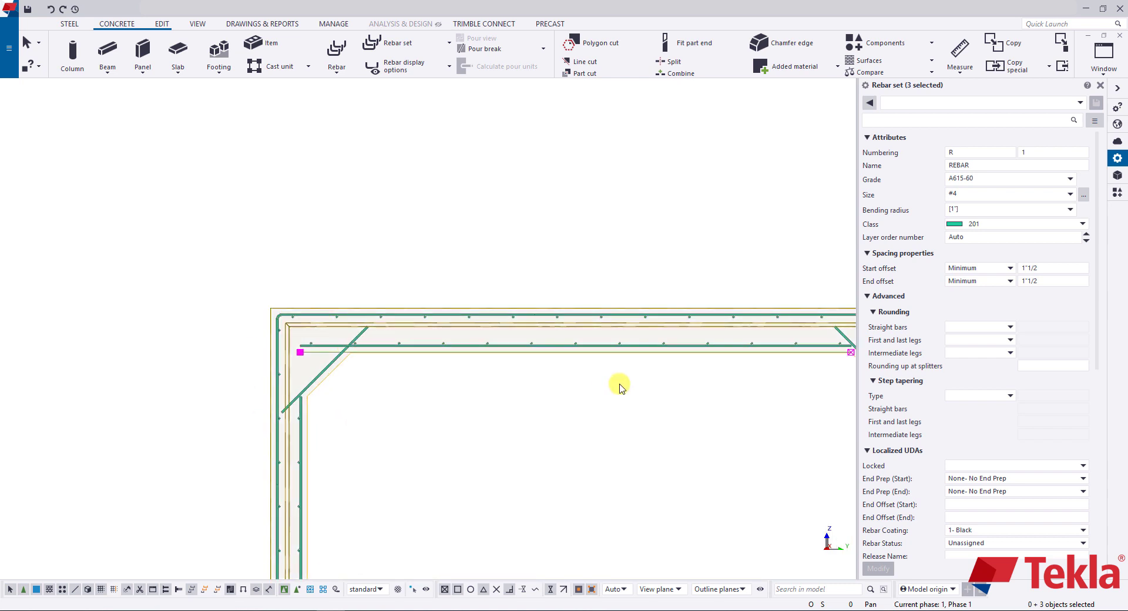
pyautogui.click(515, 323)
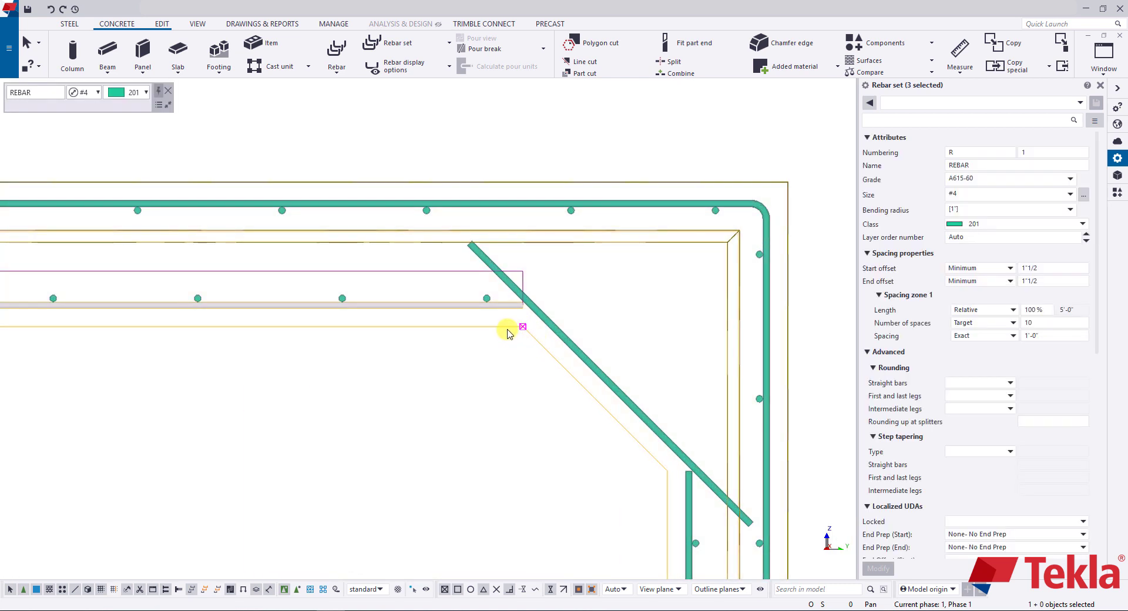
pyautogui.rightClick(494, 415)
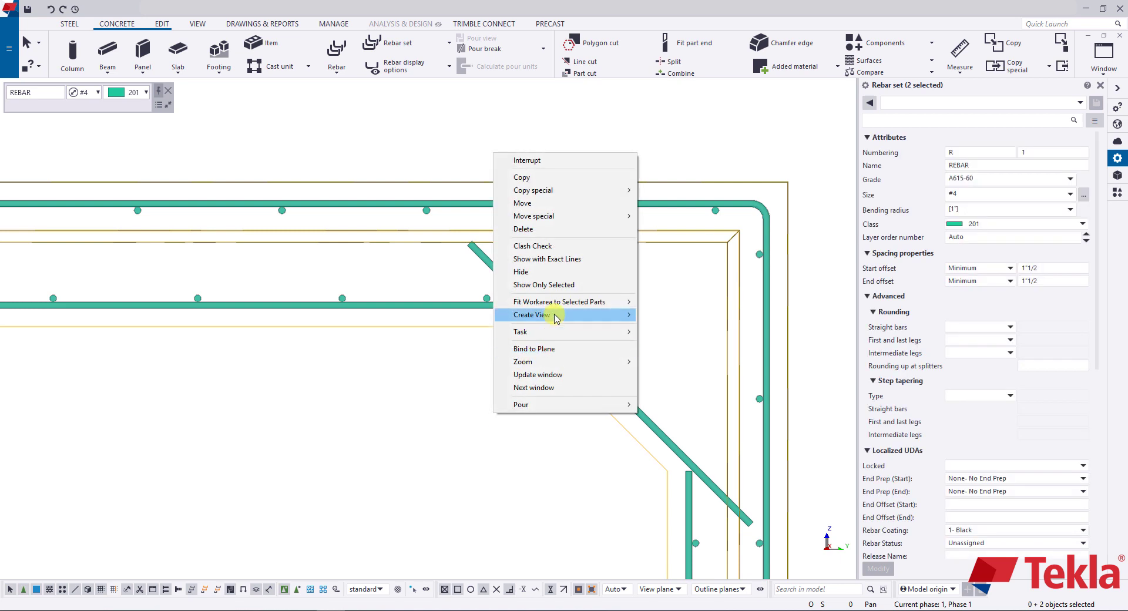
pyautogui.click(547, 203)
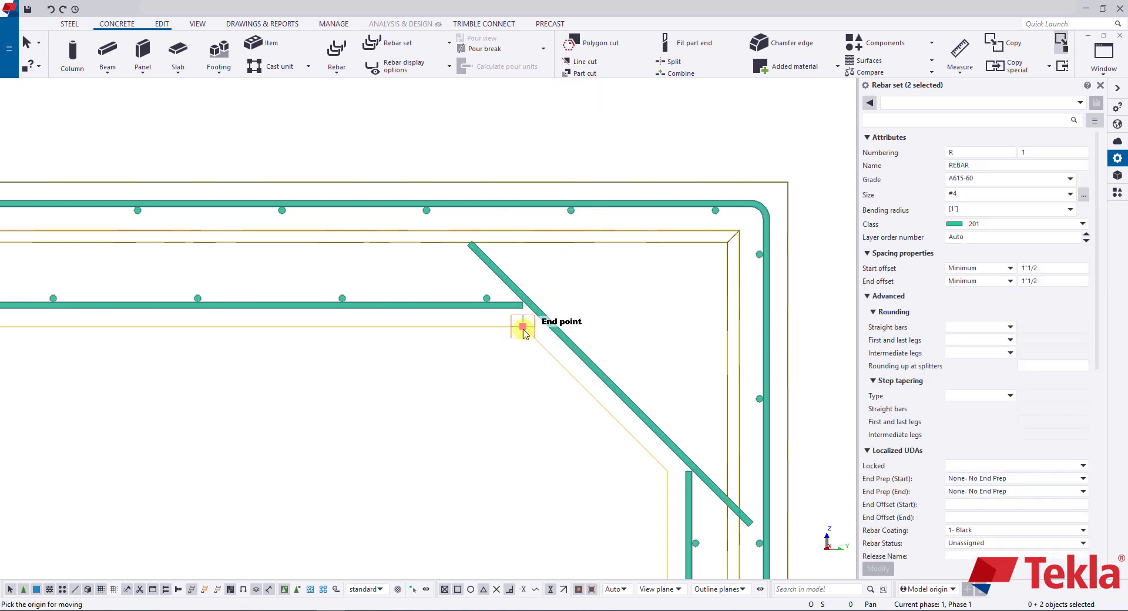
pyautogui.click(523, 326)
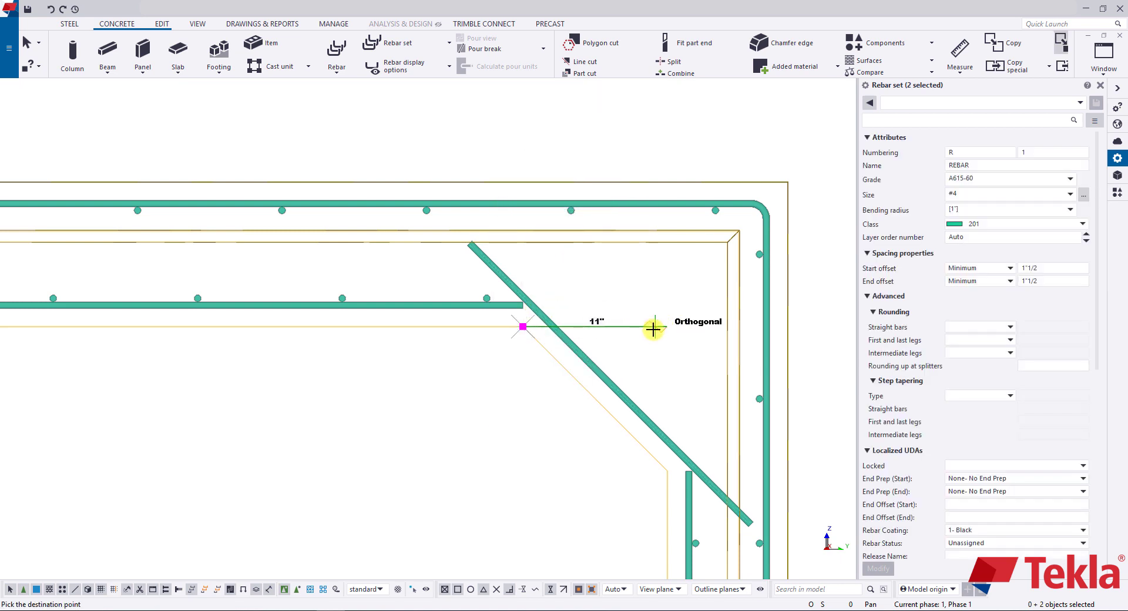
pyautogui.click(693, 331)
# Step: Move the right end handles of the top slab's inner longitudinal rebar set outward to line up with the extended transverse bars' ends
pyautogui.click(503, 328)
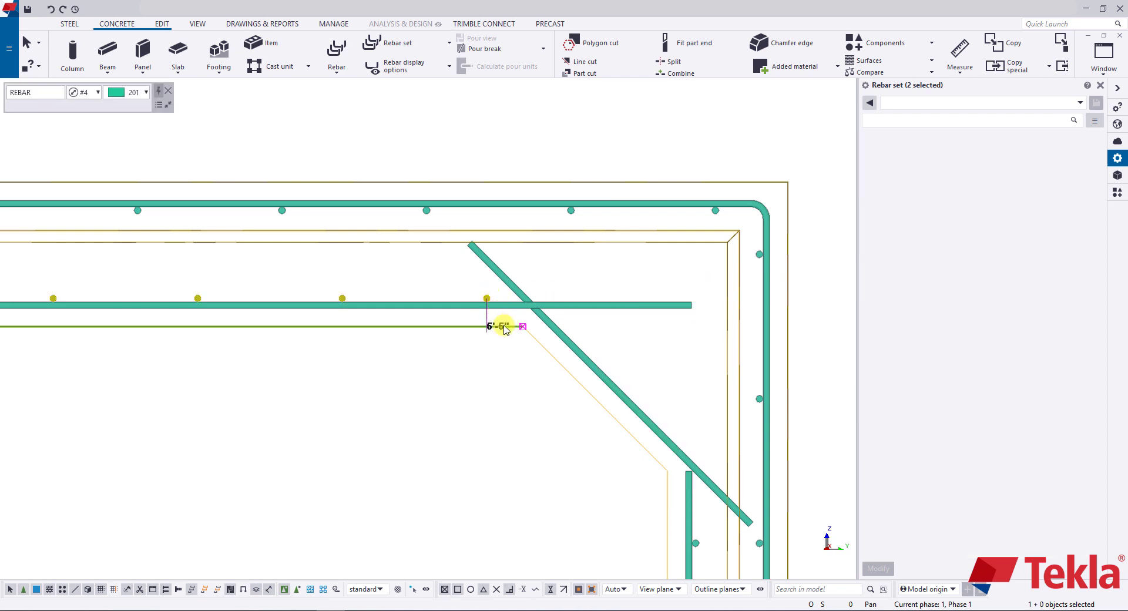
pyautogui.click(487, 306)
pyautogui.rightClick(559, 380)
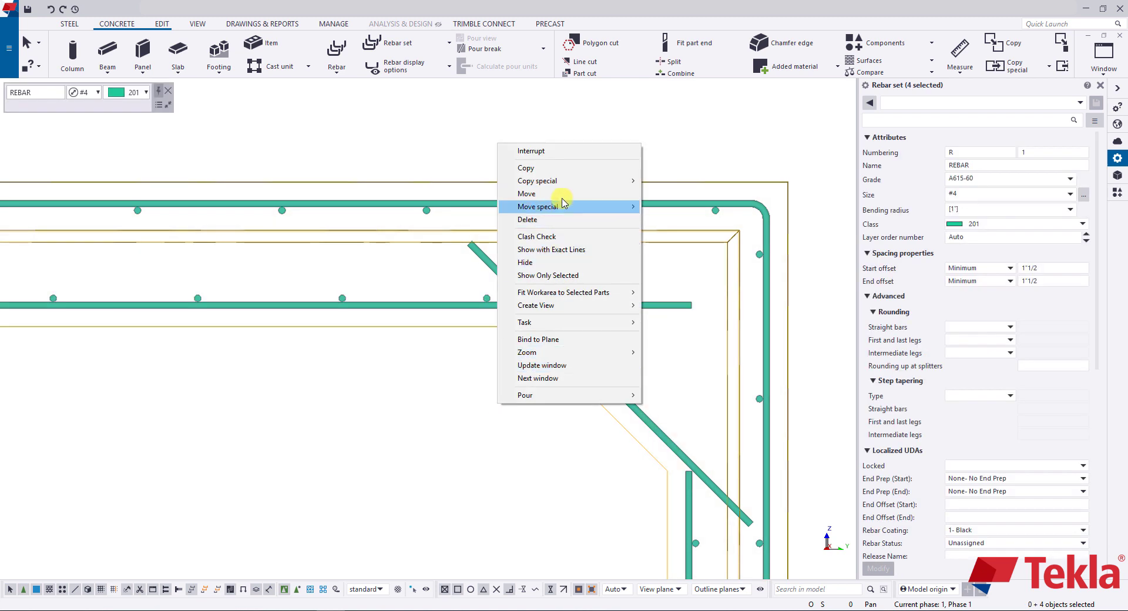
pyautogui.click(568, 130)
pyautogui.click(527, 325)
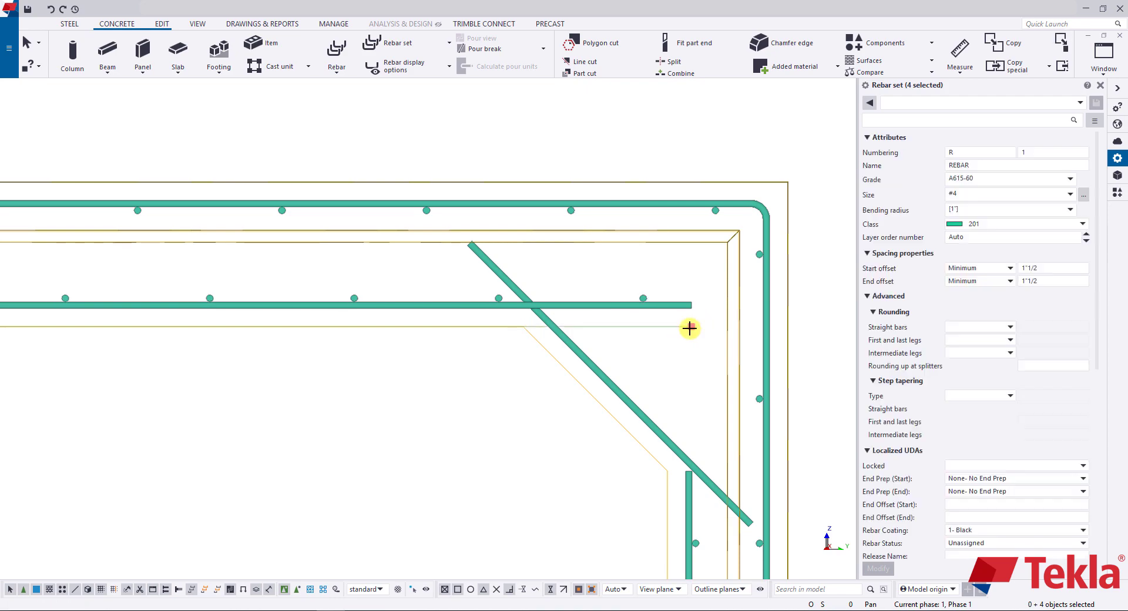
pyautogui.click(689, 328)
pyautogui.scroll(-5, 519, 310)
pyautogui.keyDown('ctrl'); pyautogui.moveTo(519, 310); pyautogui.dragTo(600, 347, button='middle'); pyautogui.keyUp('ctrl')
pyautogui.scroll(3, 398, 316)
pyautogui.moveTo(266, 319); pyautogui.dragTo(327, 327, button='middle')
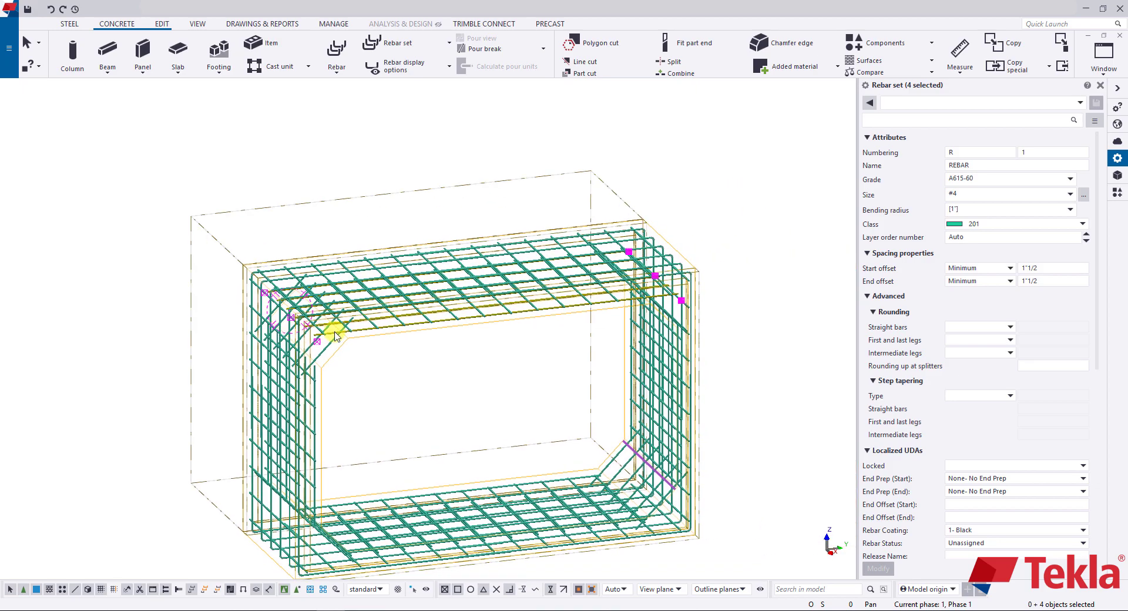